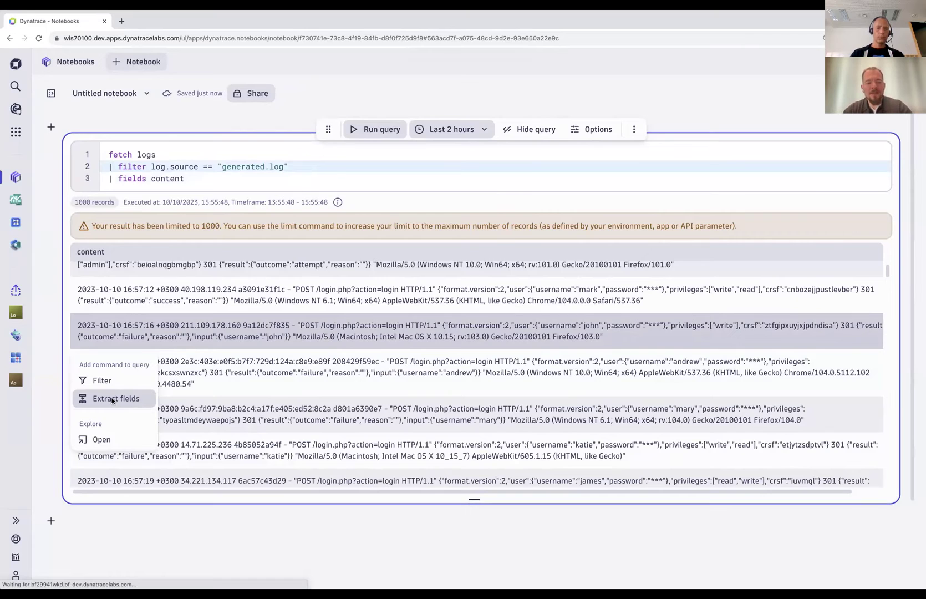
# Step: Start extracting fields from the 16:57:16 log record, set the pattern to "ld json:payload" and check the extracted payload
pyautogui.click(112, 399)
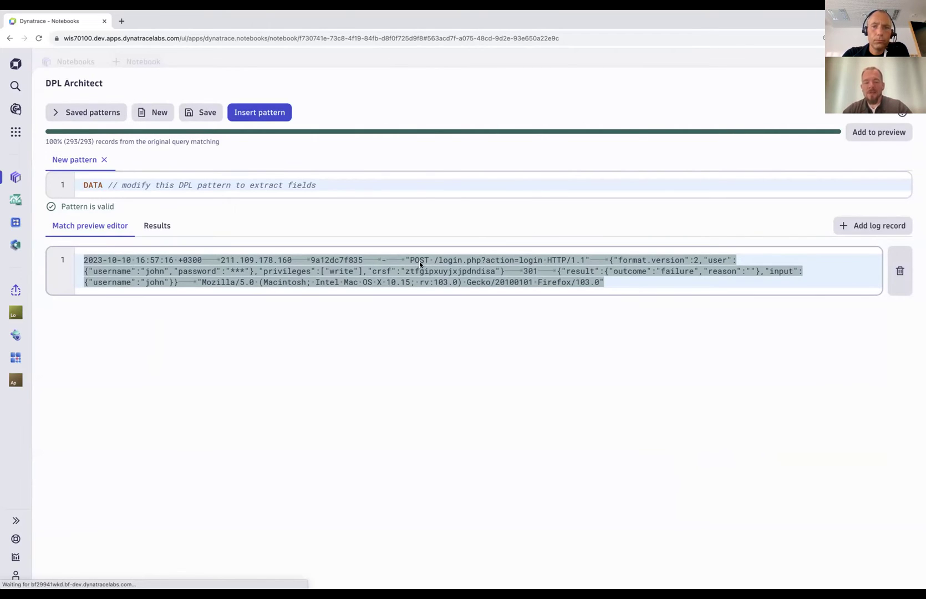
pyautogui.doubleClick(89, 184)
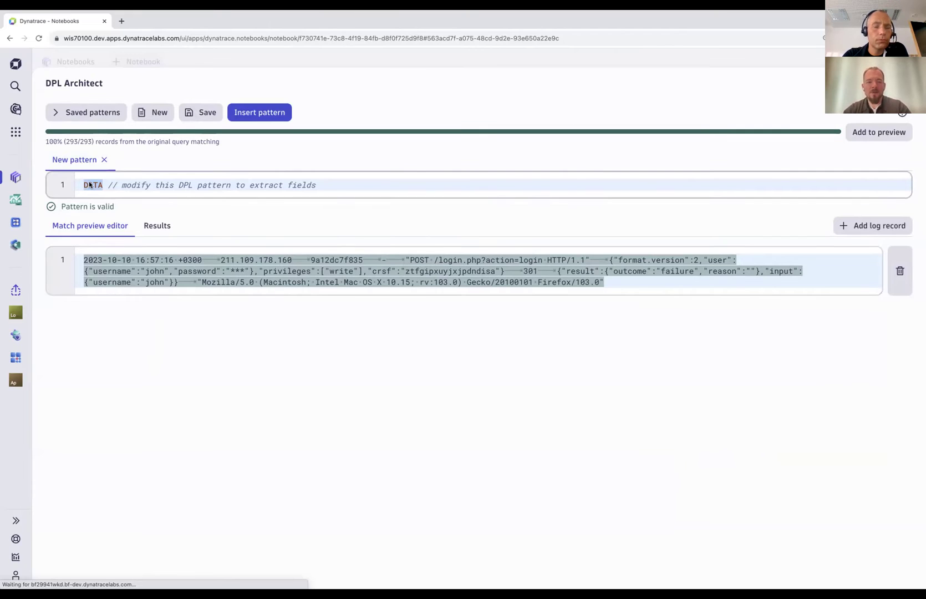
pyautogui.tripleClick(89, 185)
pyautogui.write('ld json:payload')
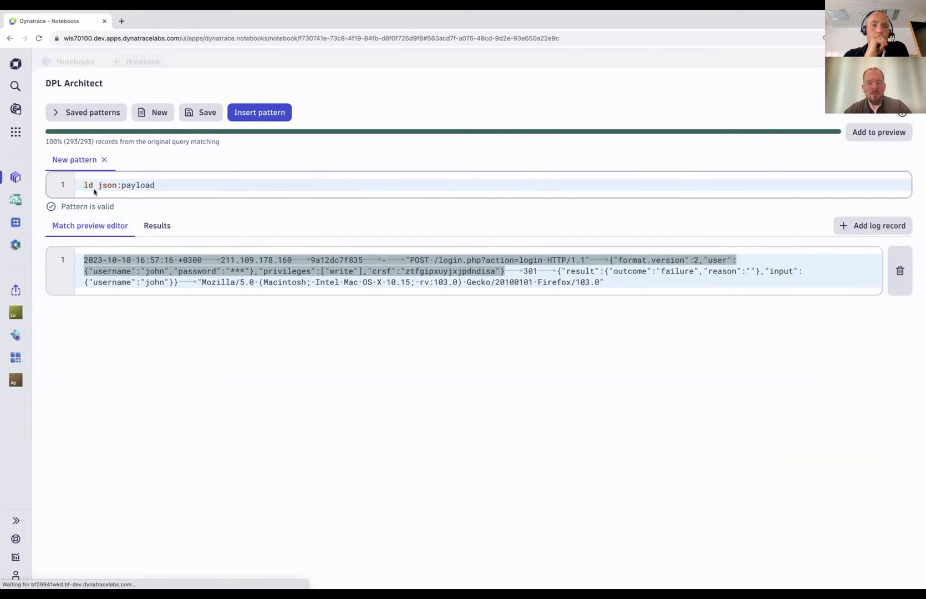
pyautogui.click(106, 261)
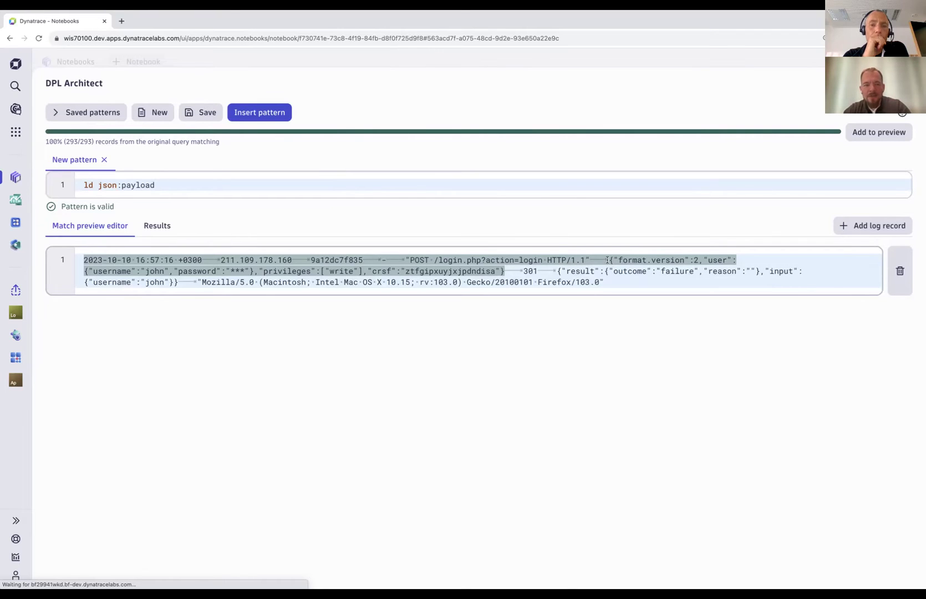
pyautogui.click(158, 226)
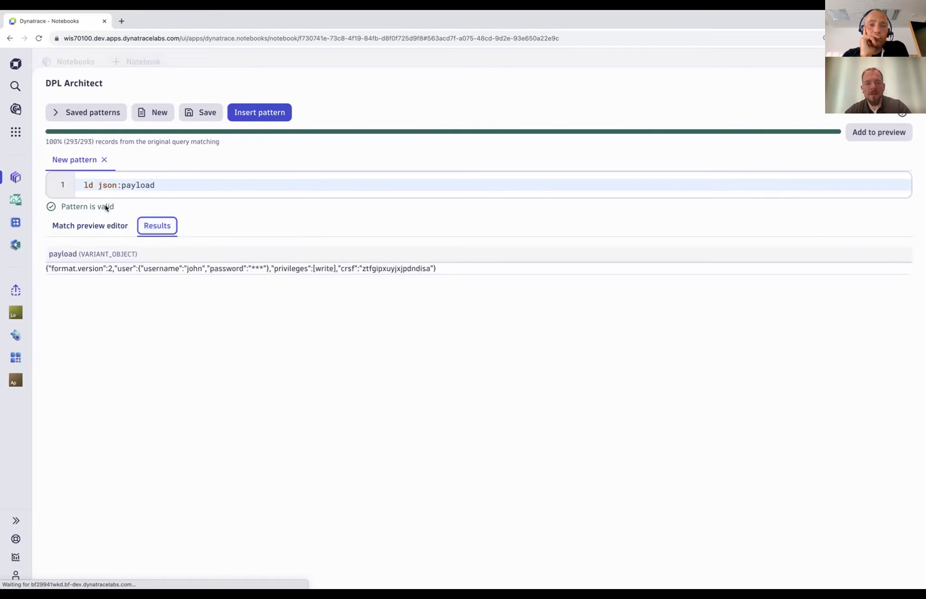
pyautogui.click(92, 225)
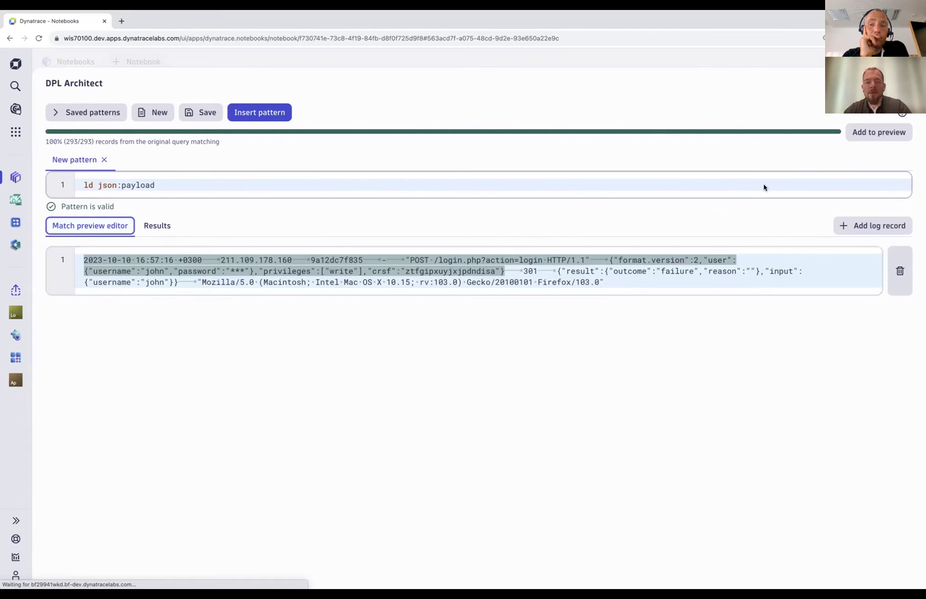
# Step: Add the matched records timed 16:57:16, 16:57:20 and 16:57:19 to the pattern's match preview
pyautogui.click(875, 133)
pyautogui.click(363, 286)
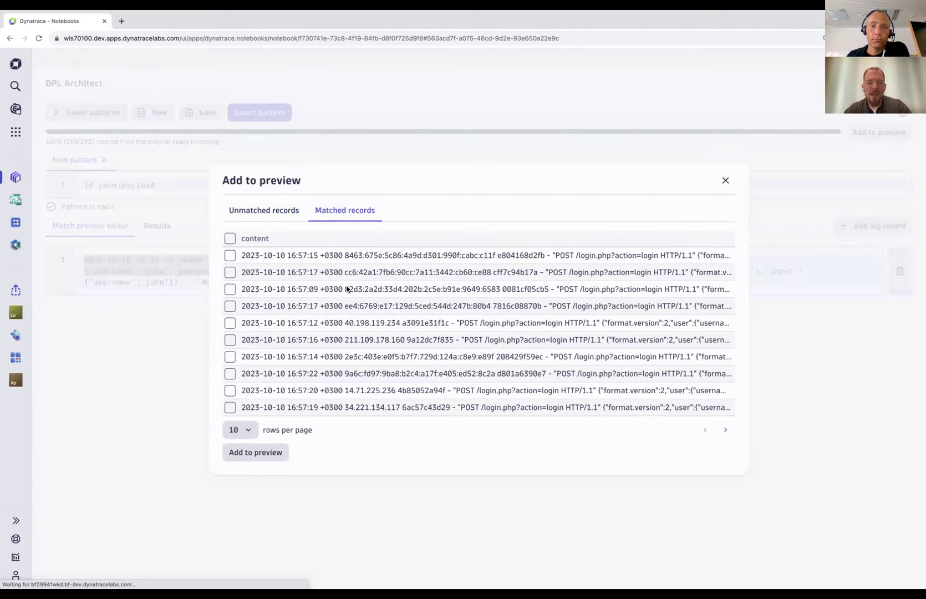
pyautogui.click(231, 340)
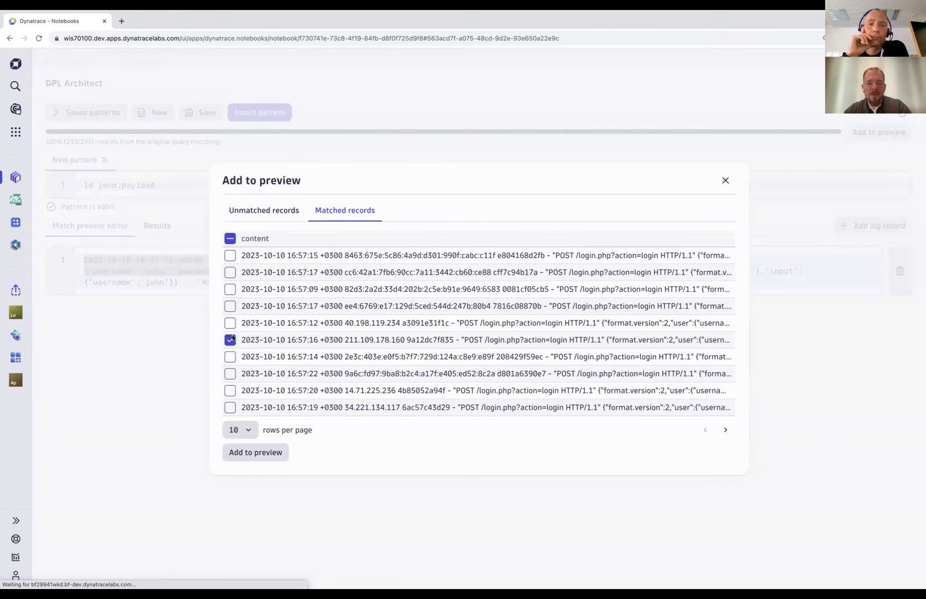
pyautogui.click(230, 390)
pyautogui.click(230, 408)
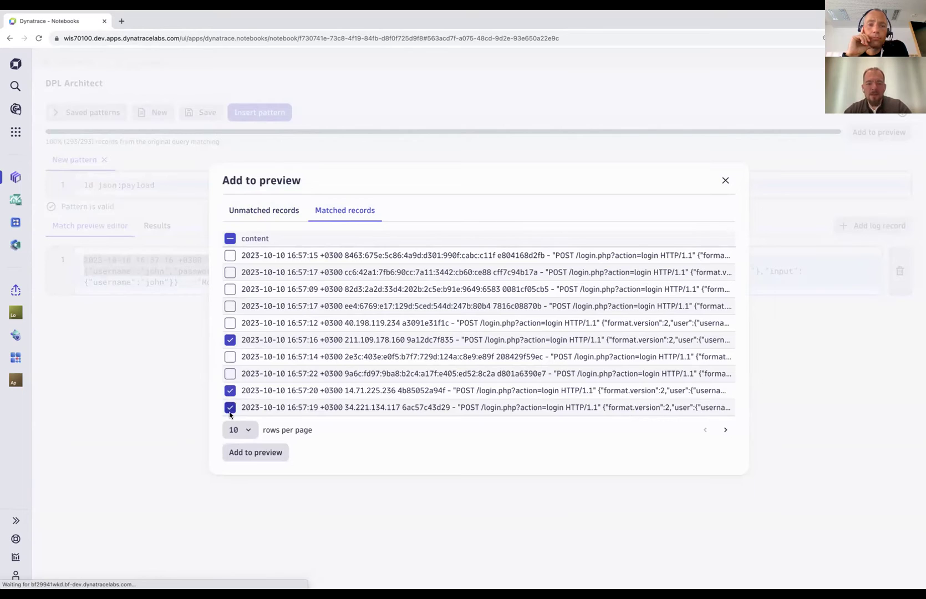
pyautogui.click(241, 451)
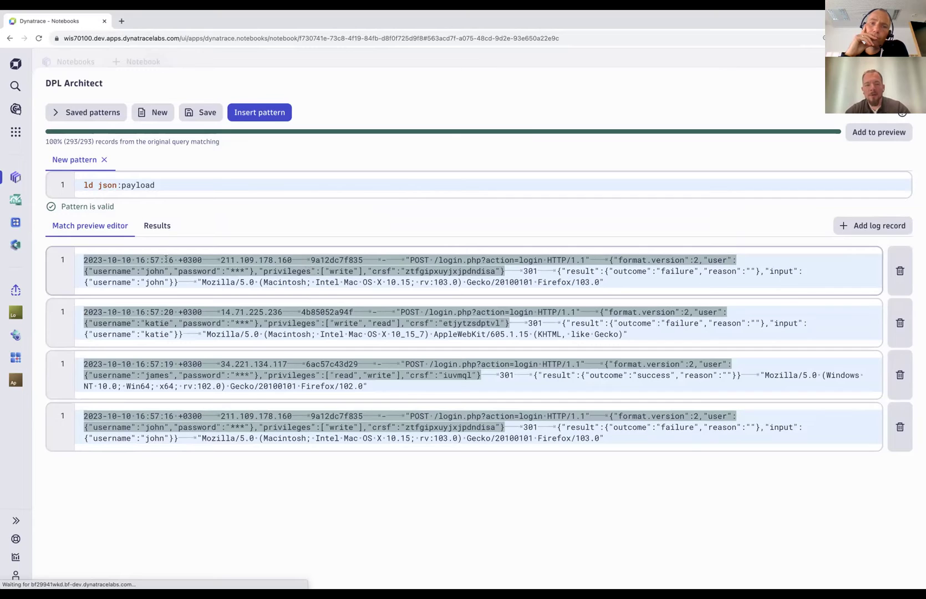
# Step: Review the payload extracted from all preview records and the share of query records the pattern matches
pyautogui.click(163, 229)
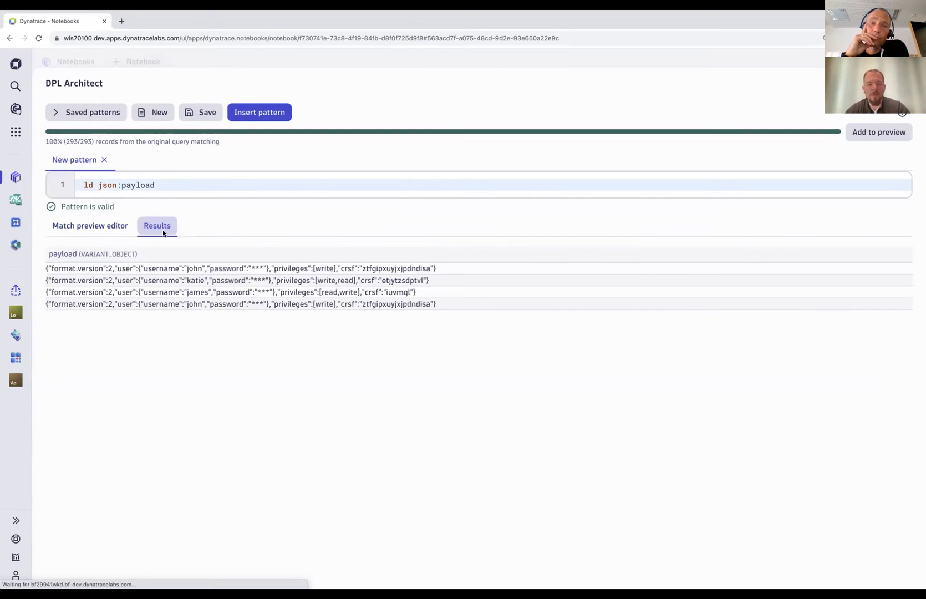
pyautogui.click(110, 232)
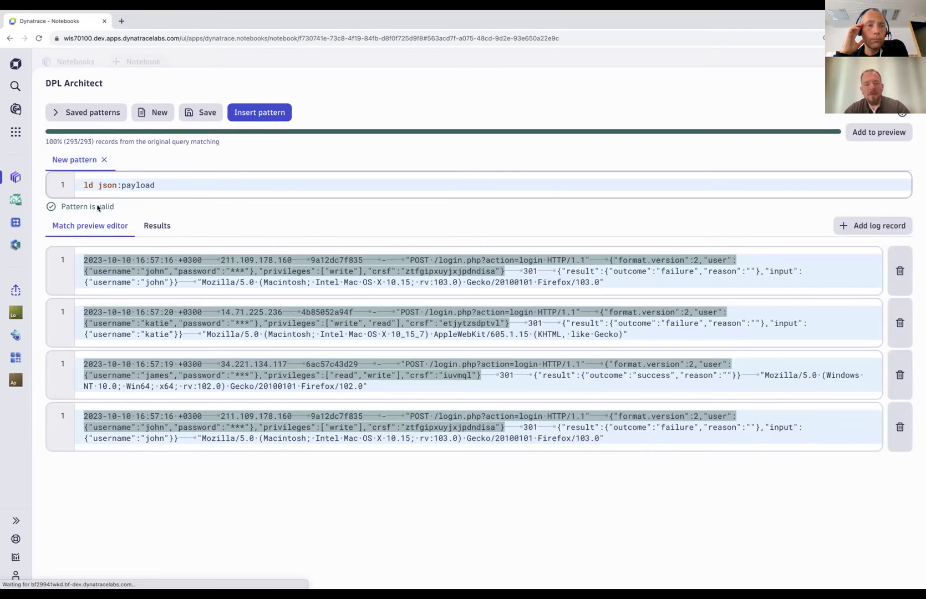
pyautogui.doubleClick(55, 144)
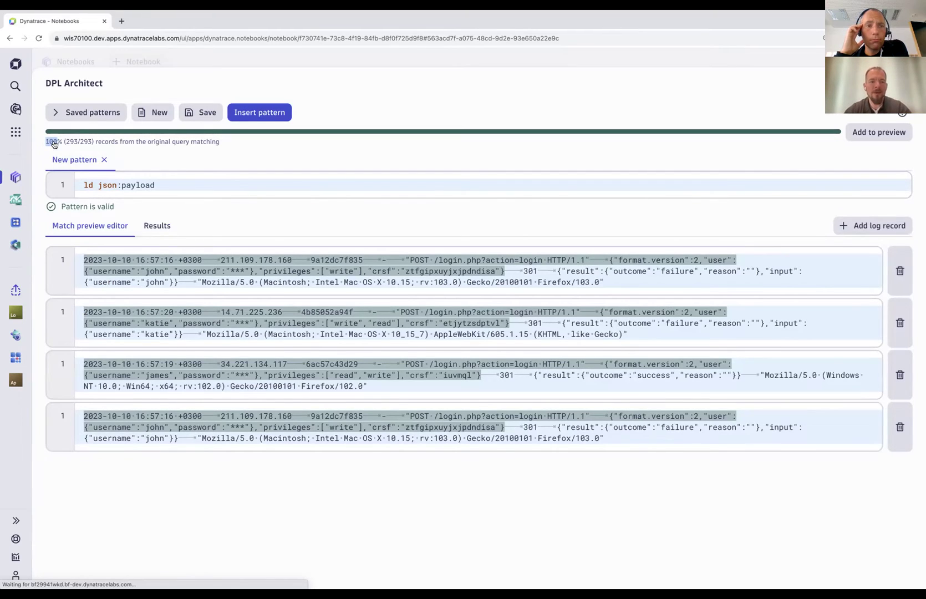
pyautogui.press('super+Tab')
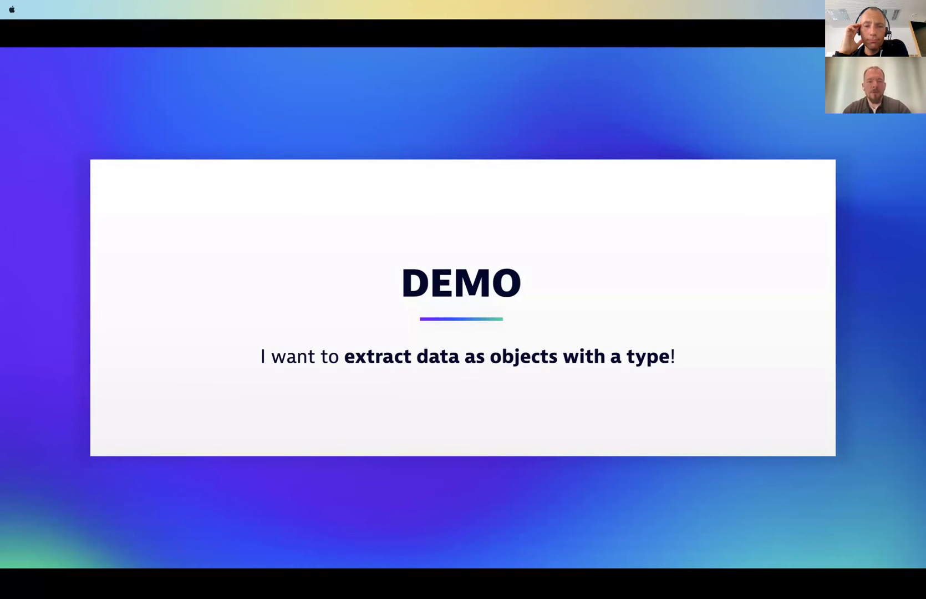
pyautogui.press('super+Tab')
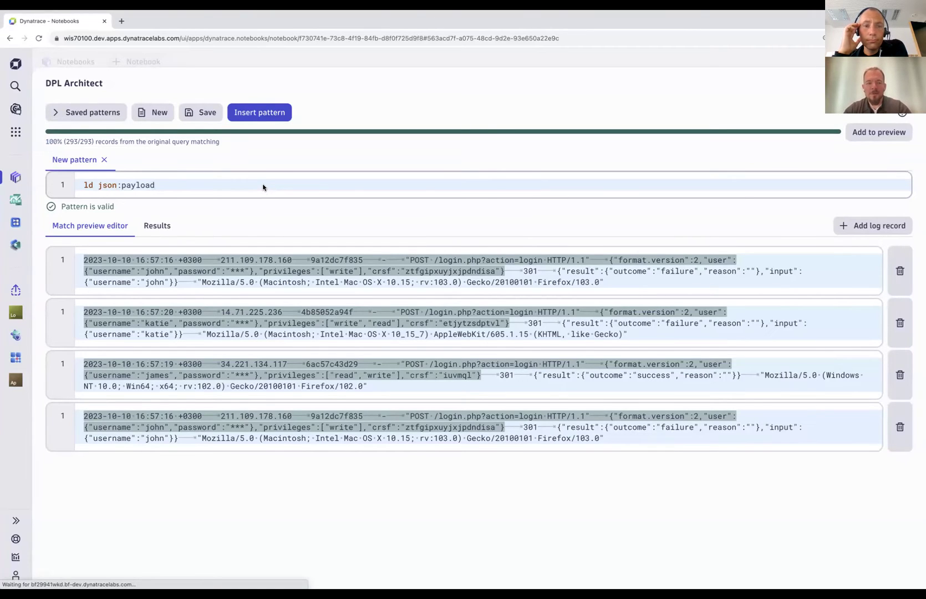
# Step: Extend the pattern with "ld json:result" and view the extracted payload and result columns at readable width
pyautogui.hotkey('ctrl', 'space')
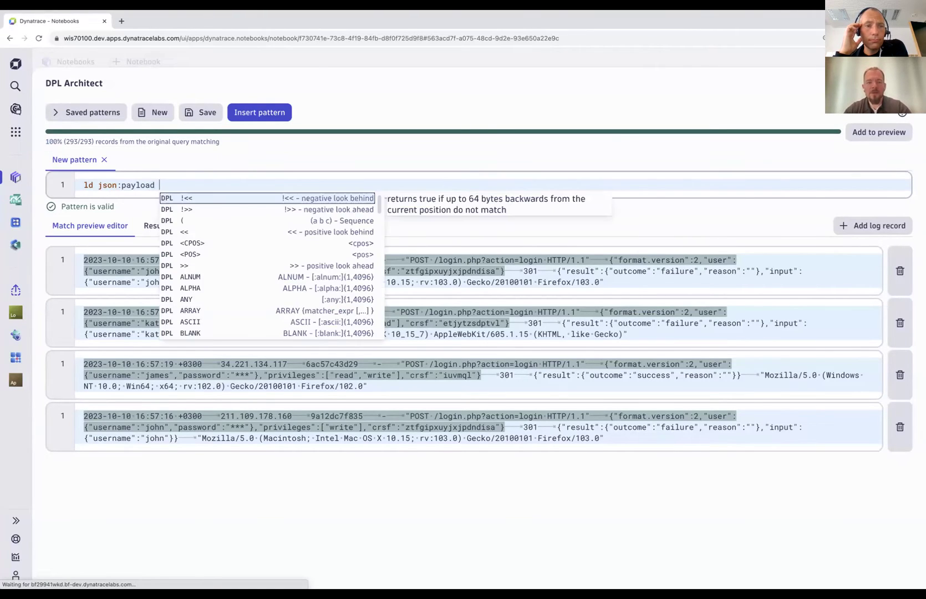
pyautogui.press('Escape')
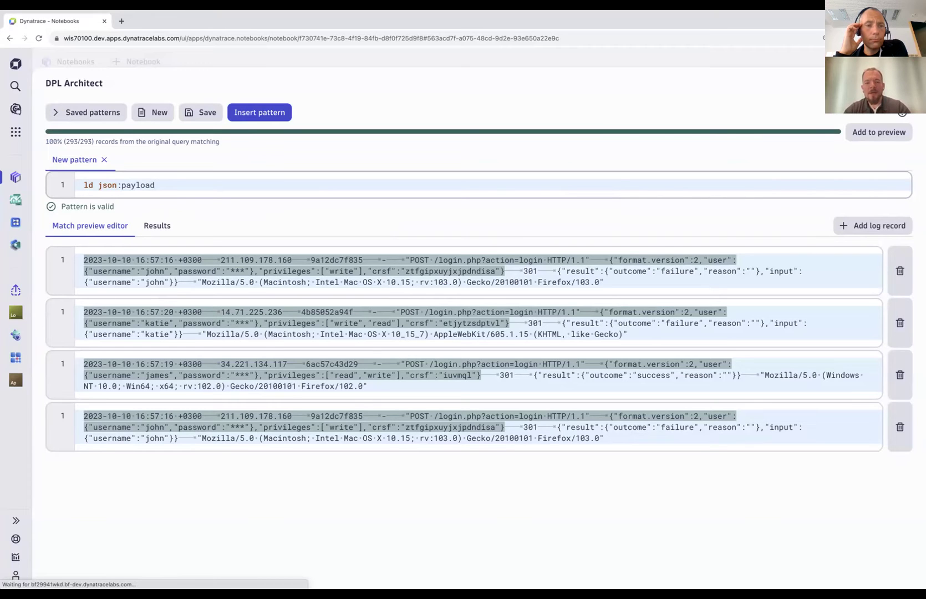
pyautogui.write('ld')
pyautogui.hotkey('ctrl', 'space')
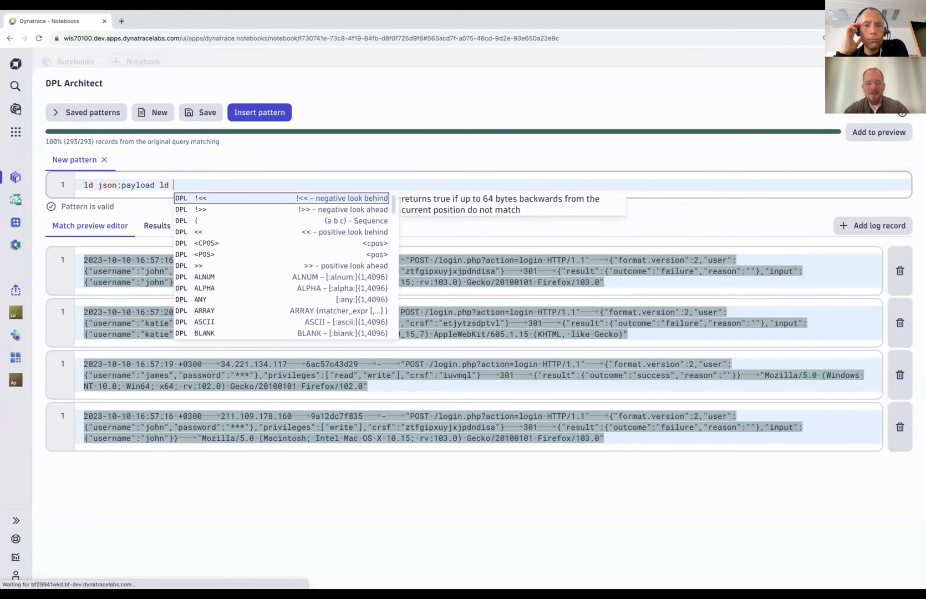
pyautogui.write('json:res')
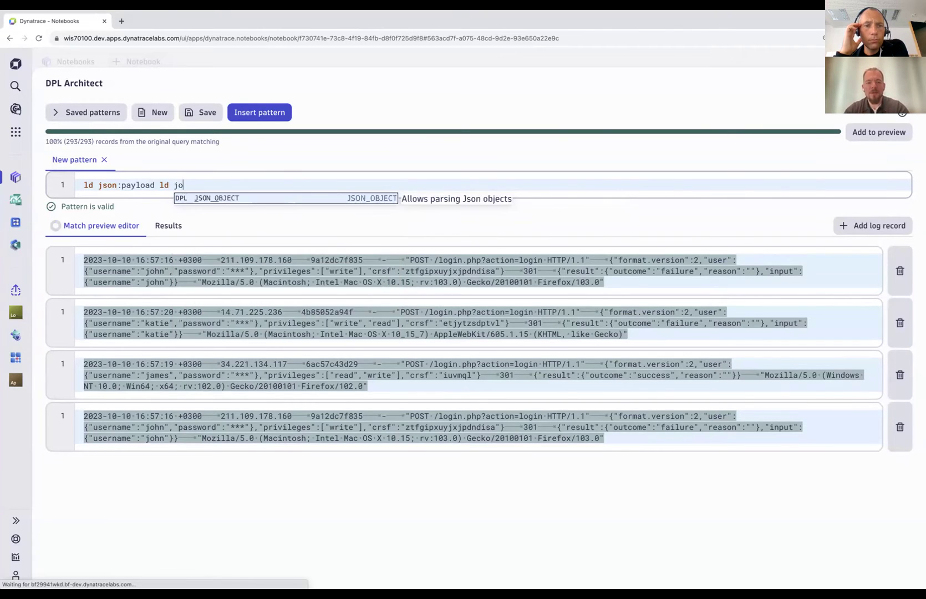
pyautogui.write('ult')
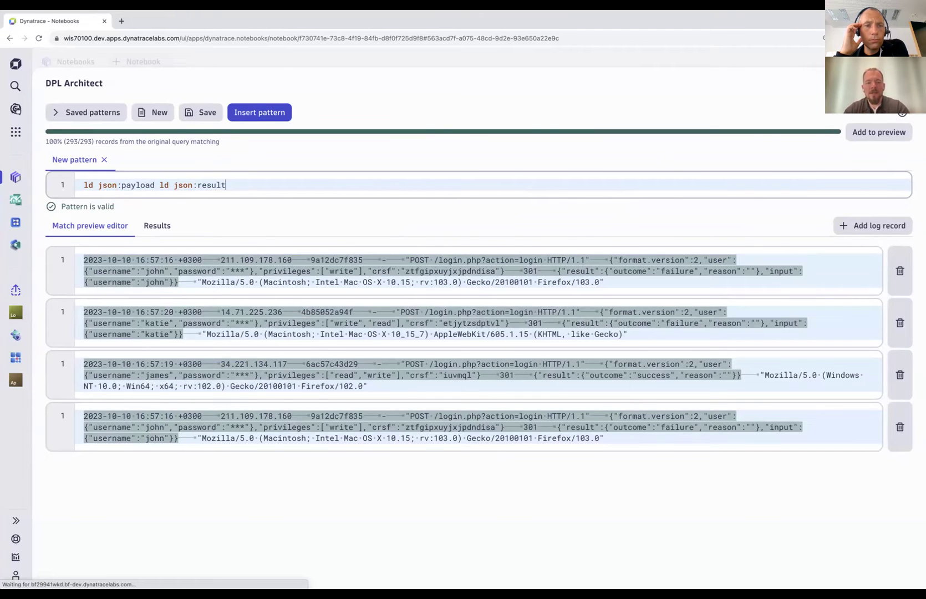
pyautogui.click(159, 225)
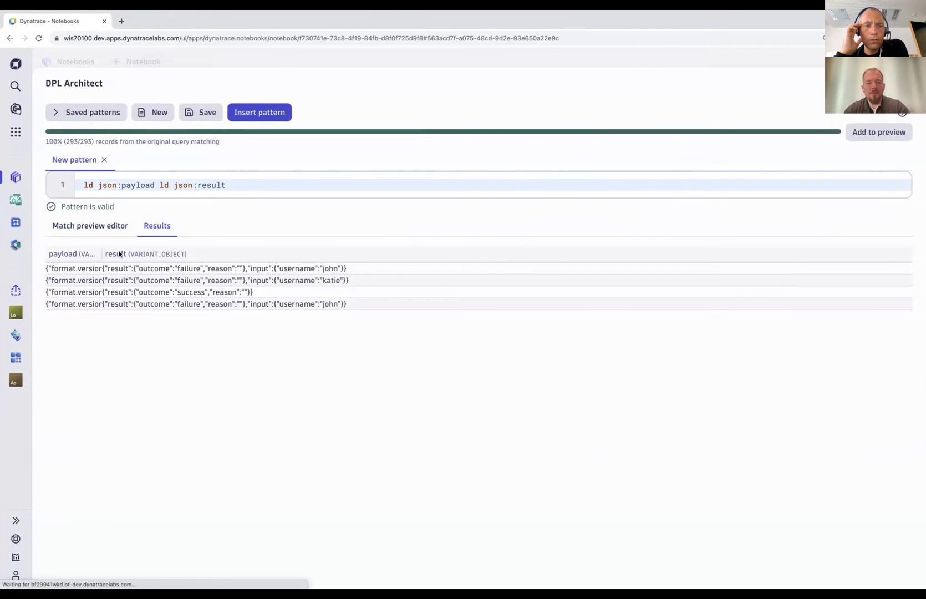
pyautogui.moveTo(103, 253); pyautogui.dragTo(481, 268)
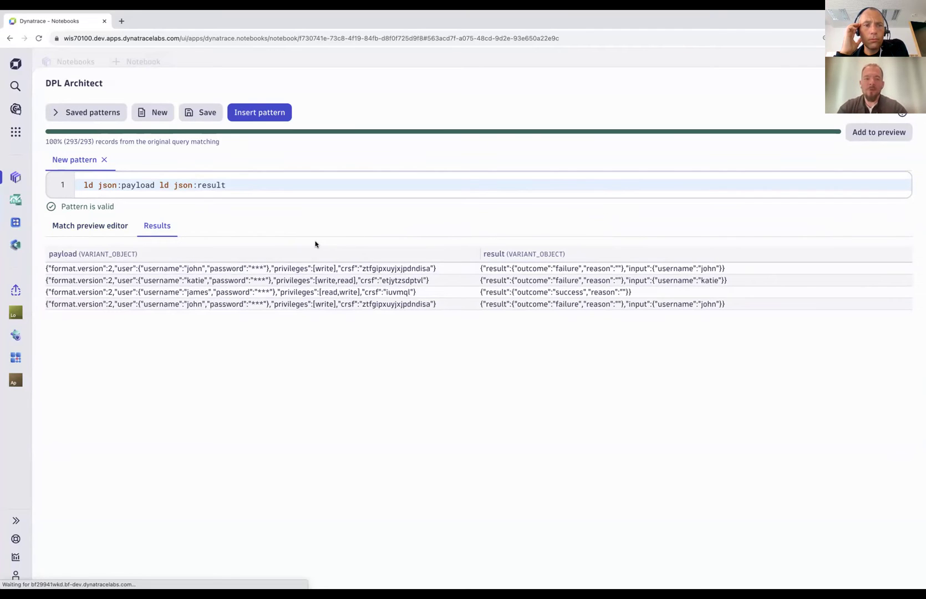
# Step: Remove "ld json:result" from the end of the pattern
pyautogui.press('super+Tab')
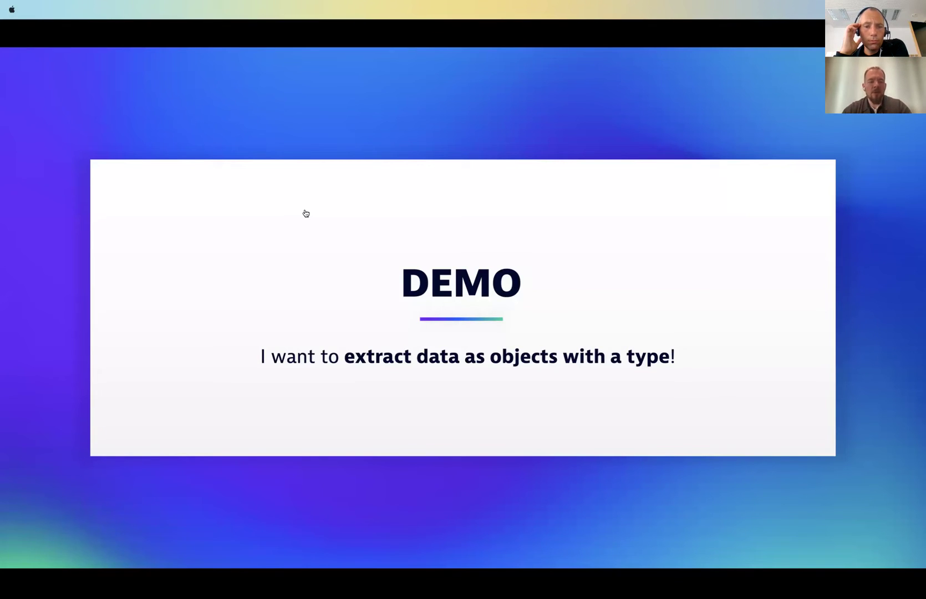
pyautogui.press('super+Tab')
pyautogui.moveTo(160, 185); pyautogui.dragTo(245, 187)
pyautogui.press('BackSpace')
pyautogui.press('BackSpace')
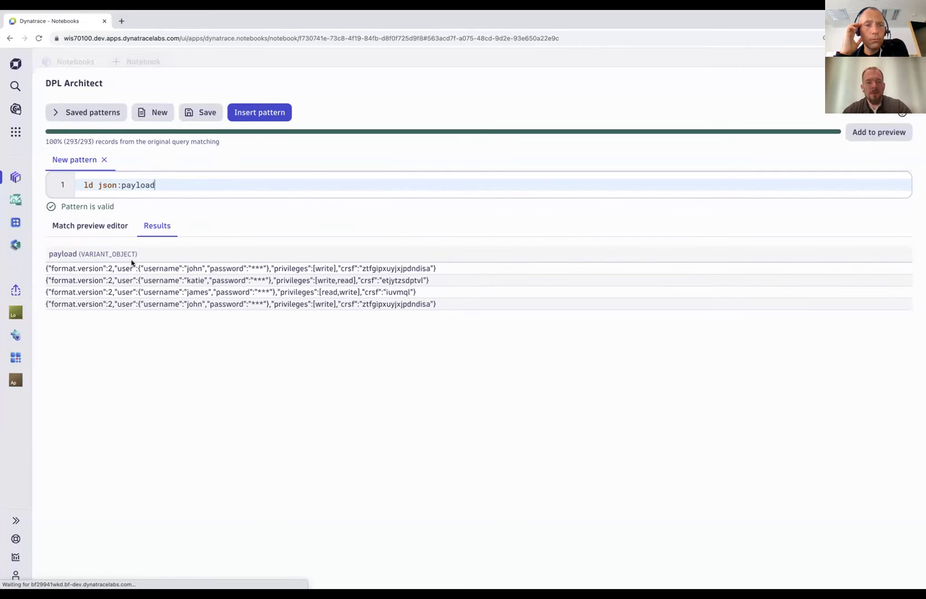
# Step: Insert the payload pattern into the notebook query as a parse command and run the query
pyautogui.click(270, 113)
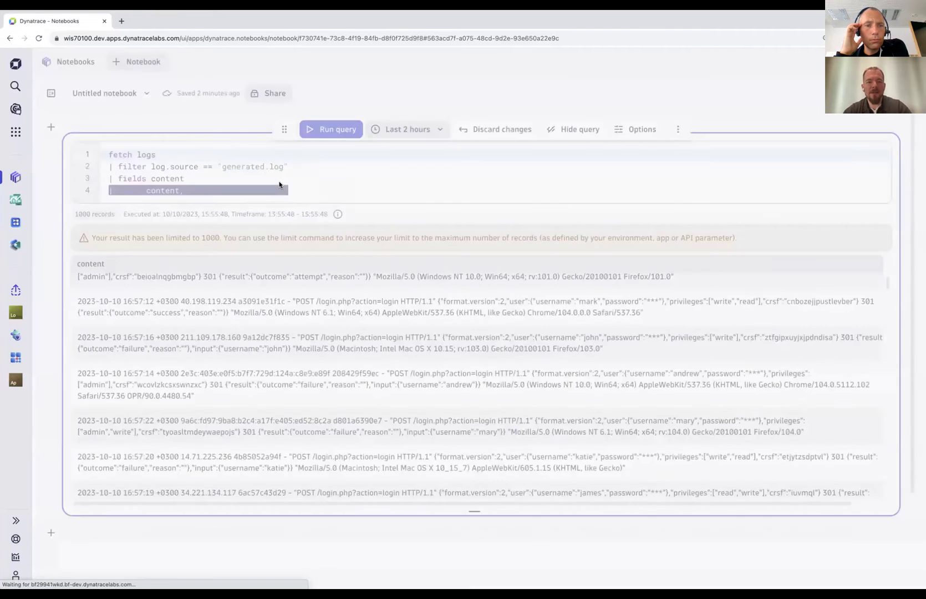
pyautogui.click(321, 128)
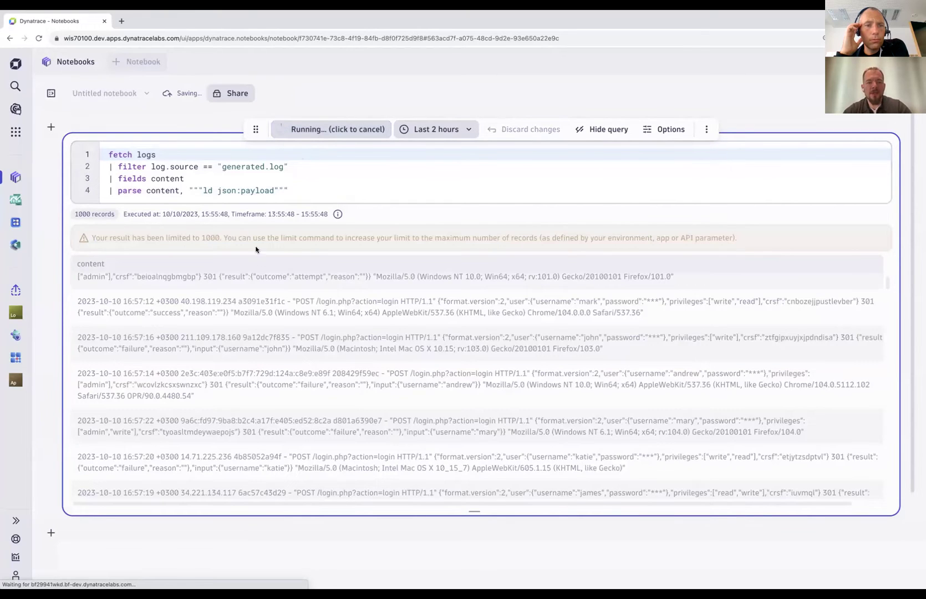
pyautogui.click(306, 192)
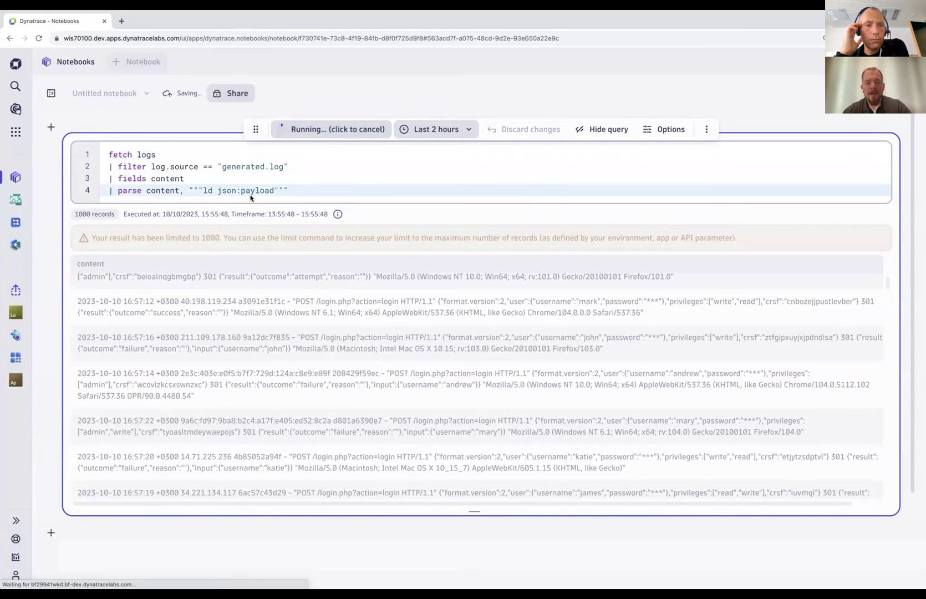
# Step: Show the contents of the first record's payload object
pyautogui.click(394, 288)
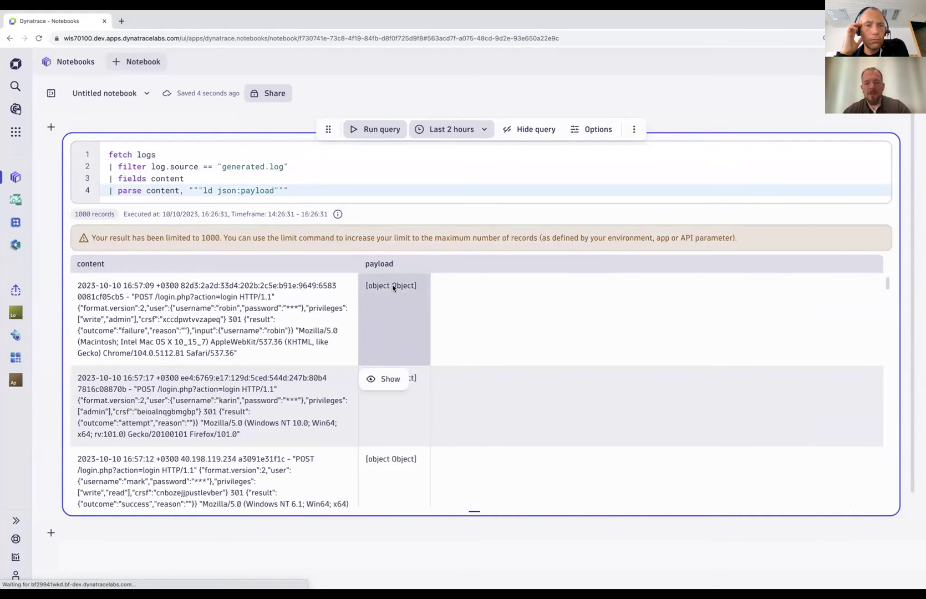
pyautogui.click(382, 379)
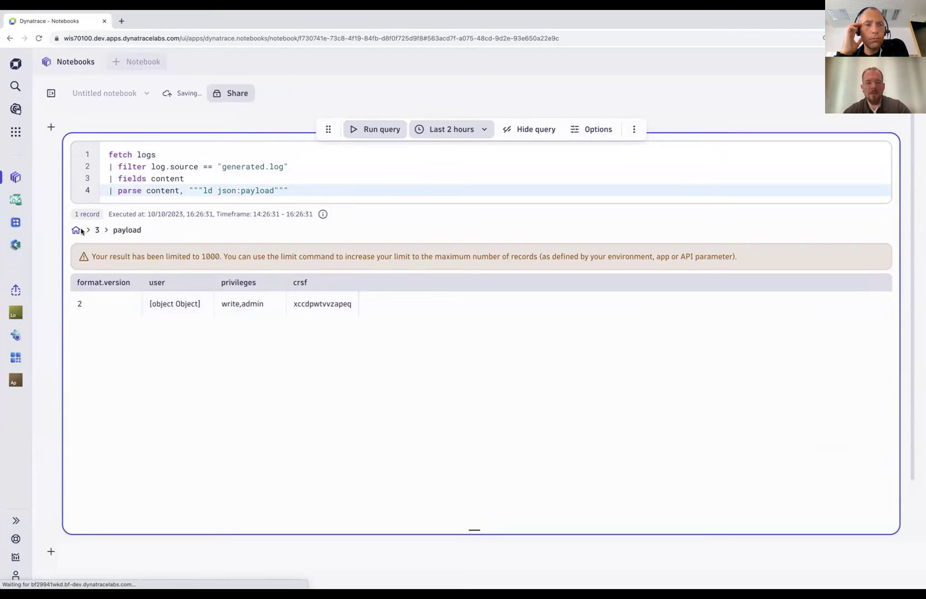
# Step: Append "| fields content, privileges=request[privileges], username=request[user][username]" and "| filter matchesValue(privileges, "admin")" to the query
pyautogui.click(289, 191)
pyautogui.press('Return')
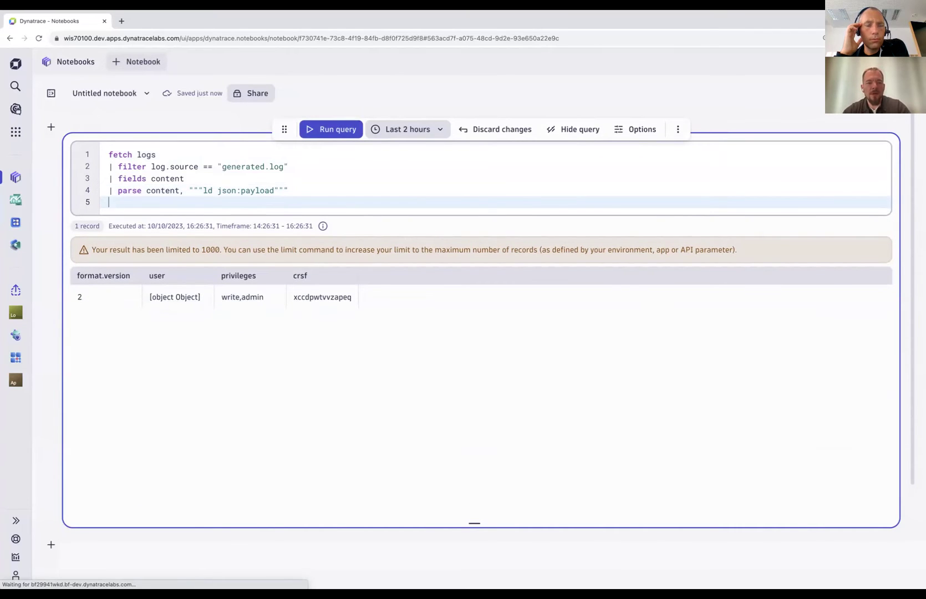
pyautogui.press('super+Tab')
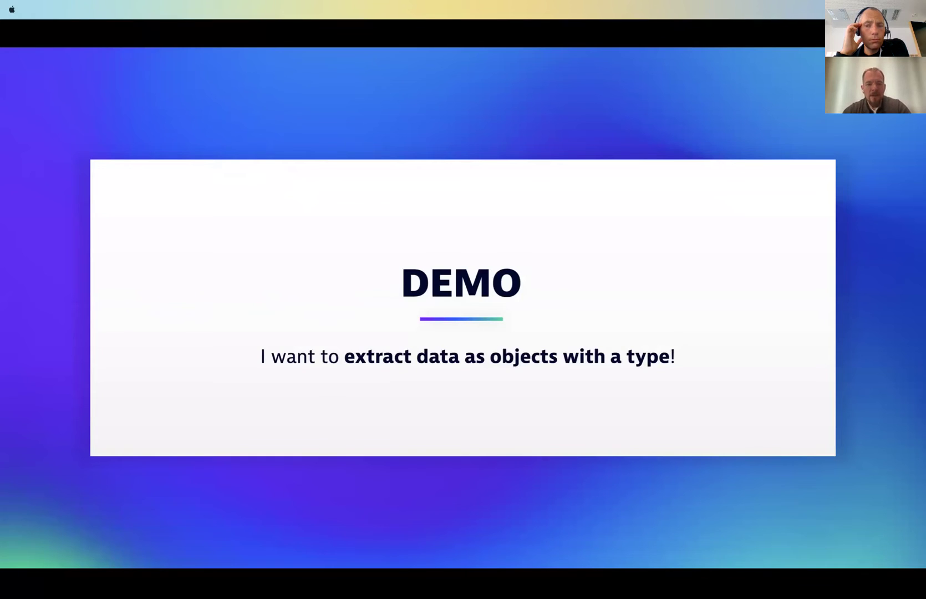
pyautogui.press('super+Tab')
pyautogui.write('| fields content, privileges=request[privileges], username=request[user][username] | filter matchesValue(privileges, "admin")')
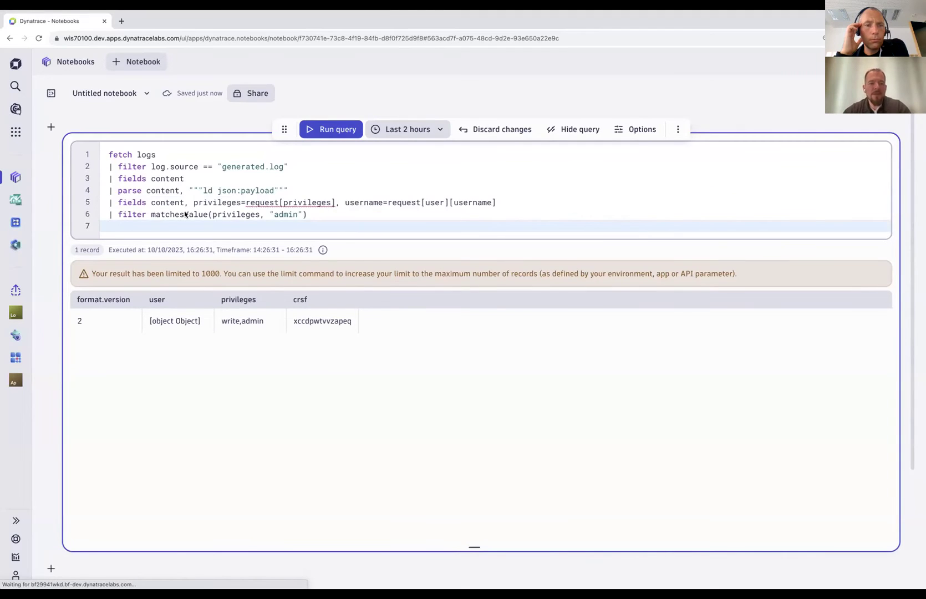
# Step: Rename the parsed field in the parse command from payload to request and run the query
pyautogui.doubleClick(253, 191)
pyautogui.write('request')
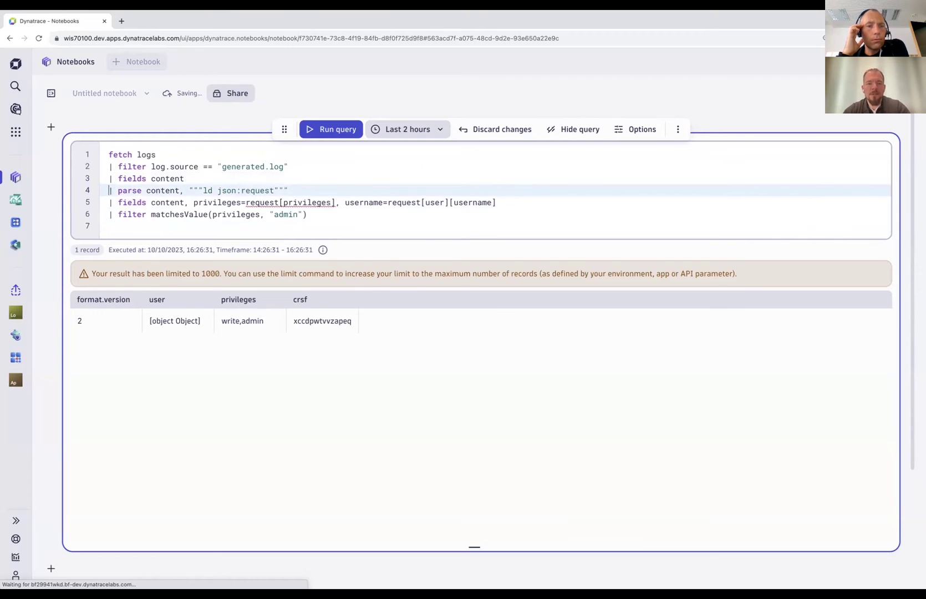
pyautogui.press('Down')
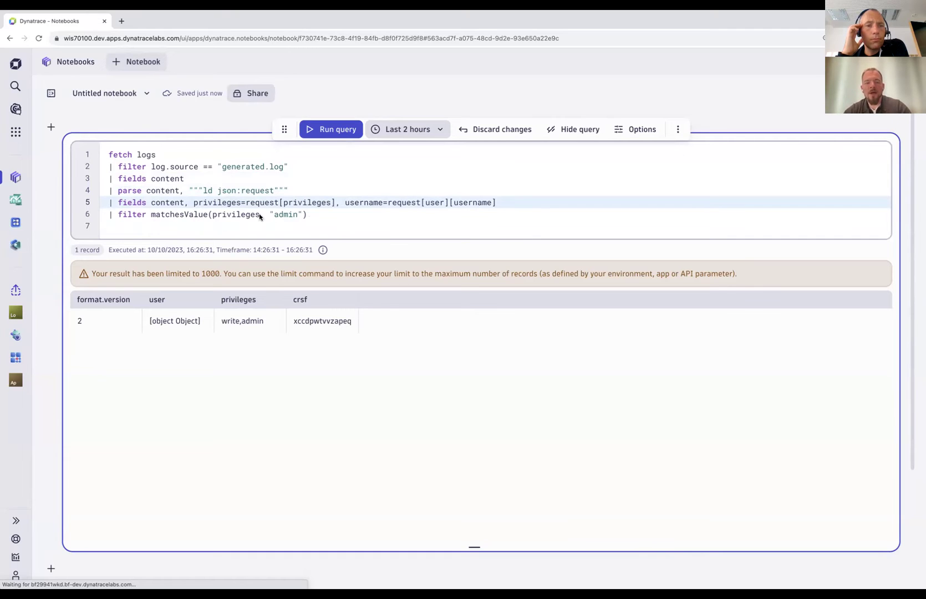
pyautogui.click(337, 128)
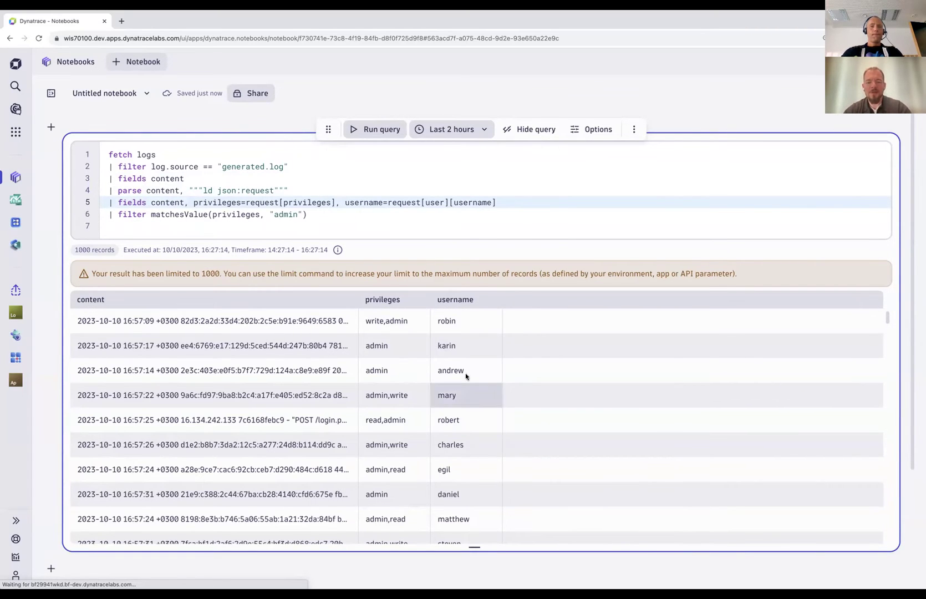
pyautogui.click(451, 347)
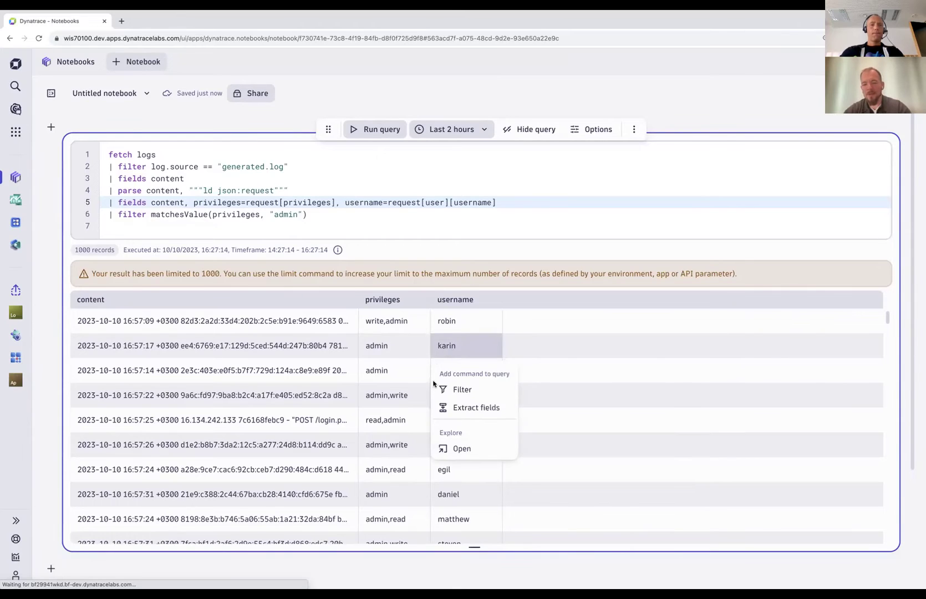
pyautogui.click(541, 359)
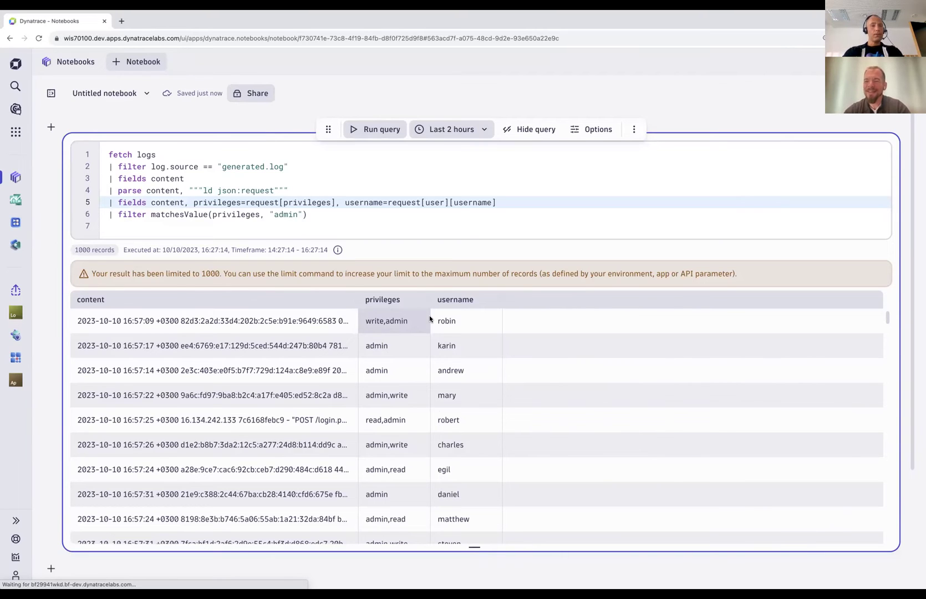
pyautogui.press('super+Tab')
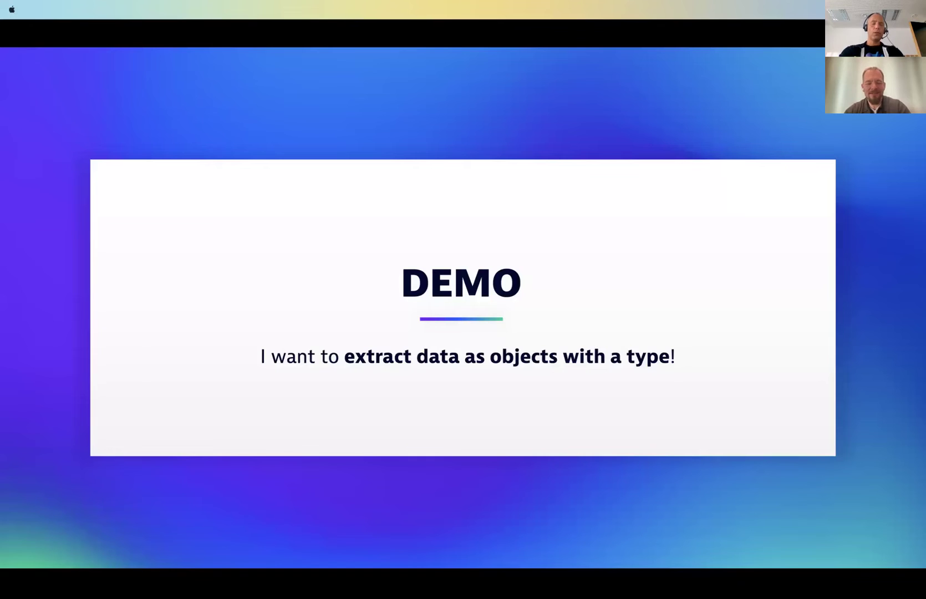
pyautogui.press('super+Tab')
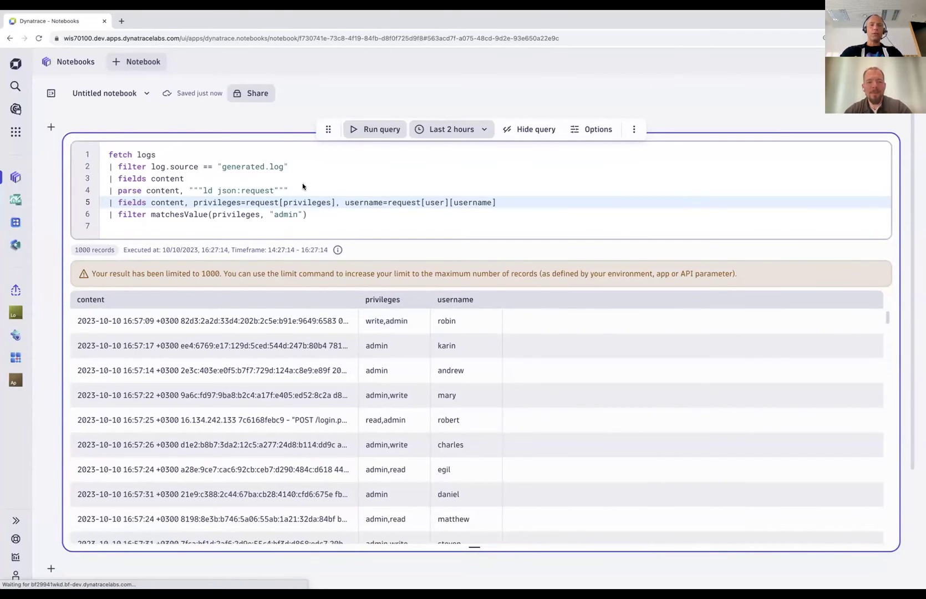
# Step: Widen the content column of the results table to show more of each log record
pyautogui.moveTo(359, 300); pyautogui.dragTo(580, 301)
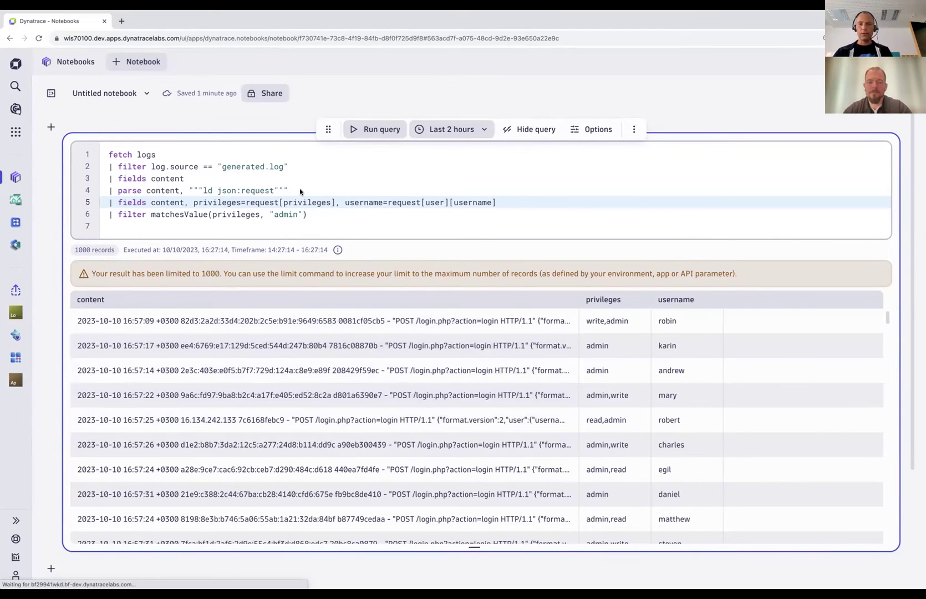
pyautogui.press('Up')
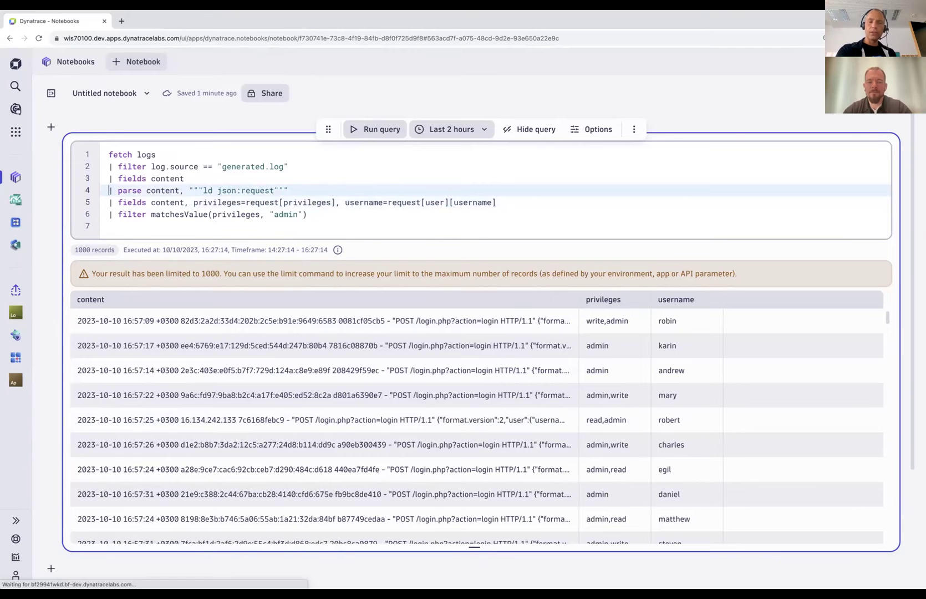
pyautogui.press('Down')
pyautogui.press('Up')
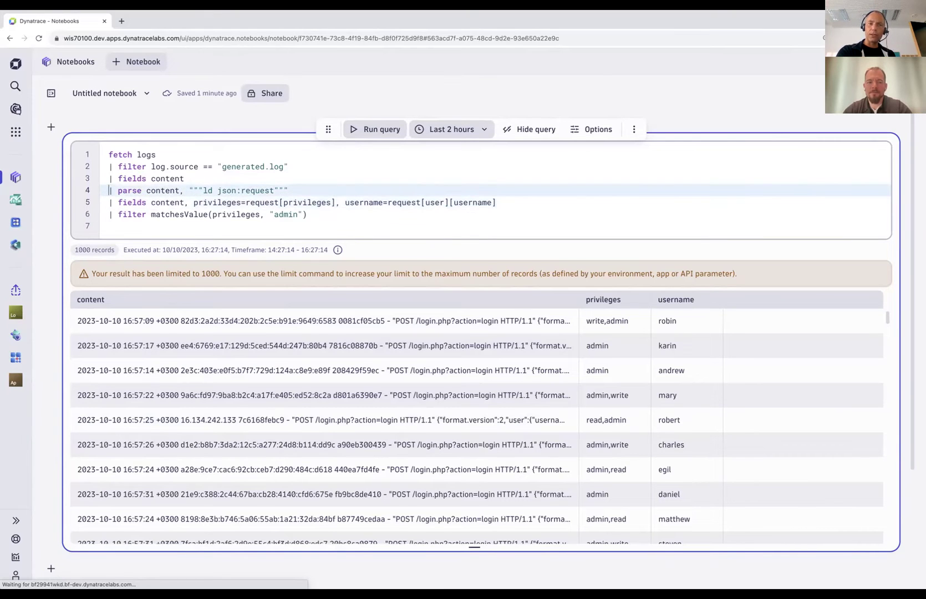
pyautogui.press('Return')
pyautogui.press('BackSpace')
pyautogui.press('super+Tab')
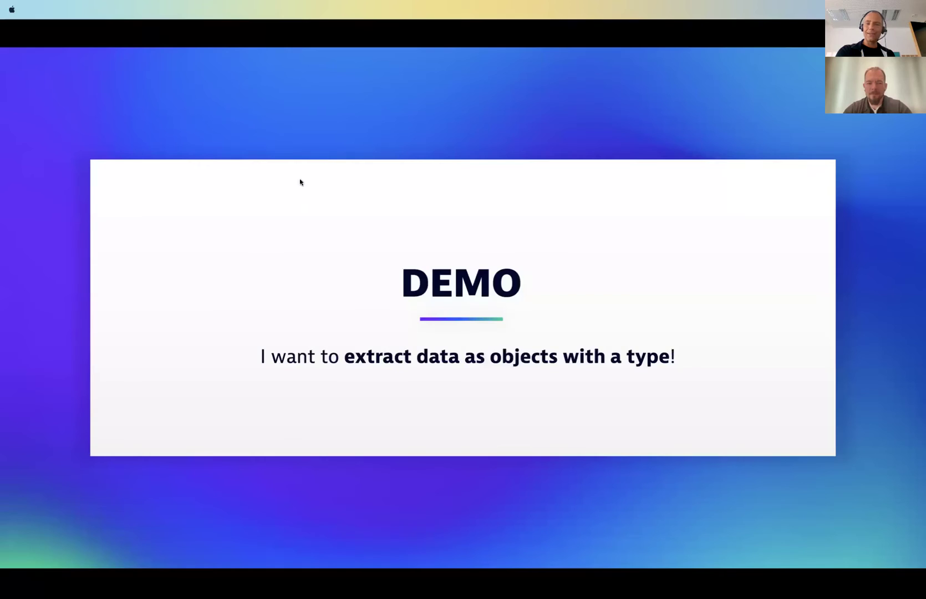
pyautogui.press('super+Tab')
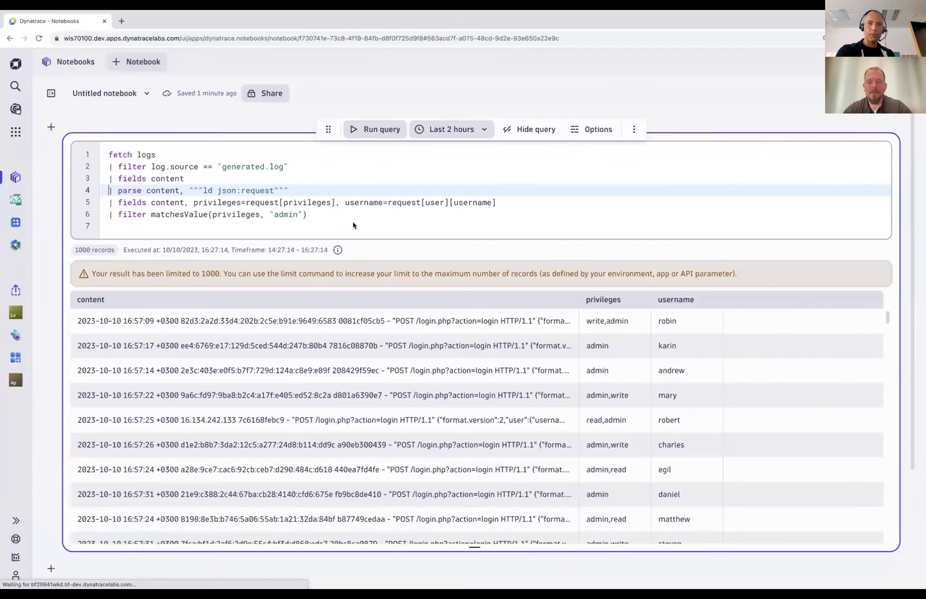
# Step: Extract fields from the 16:57:25 record's content, replacing the pattern with "ld json{json{string:username}(flat=true):user, json_array:privileges}(flat=true)"
pyautogui.click(354, 224)
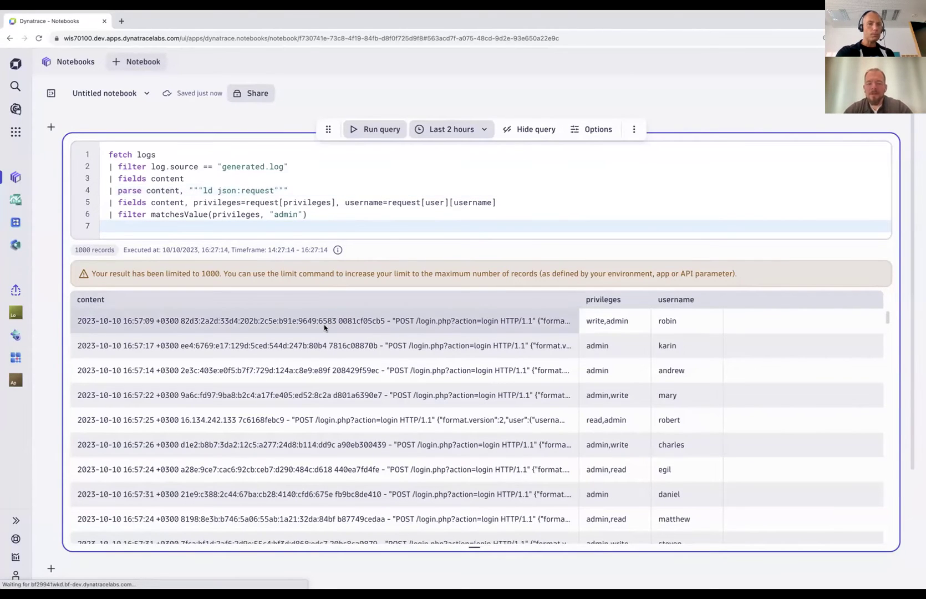
pyautogui.click(234, 424)
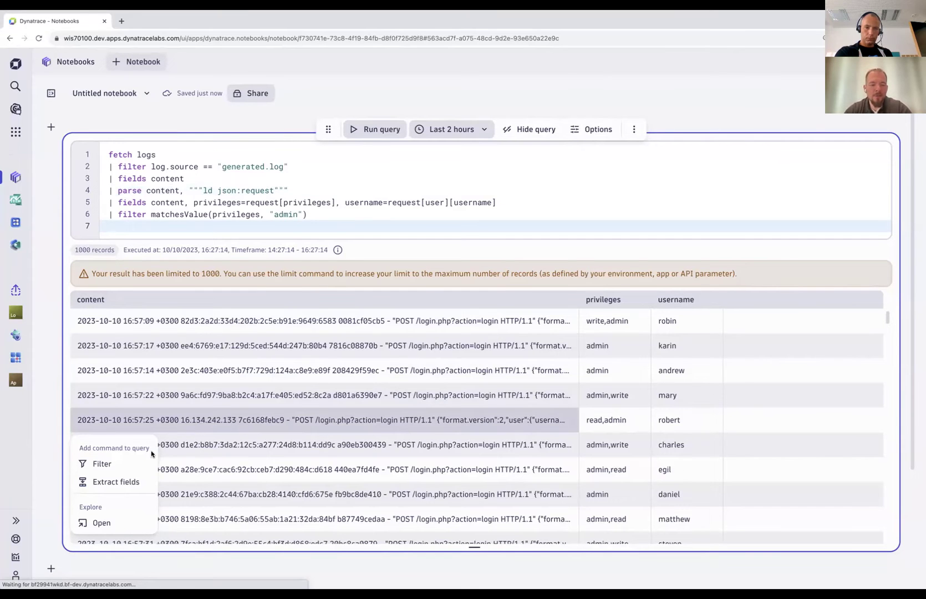
pyautogui.click(126, 482)
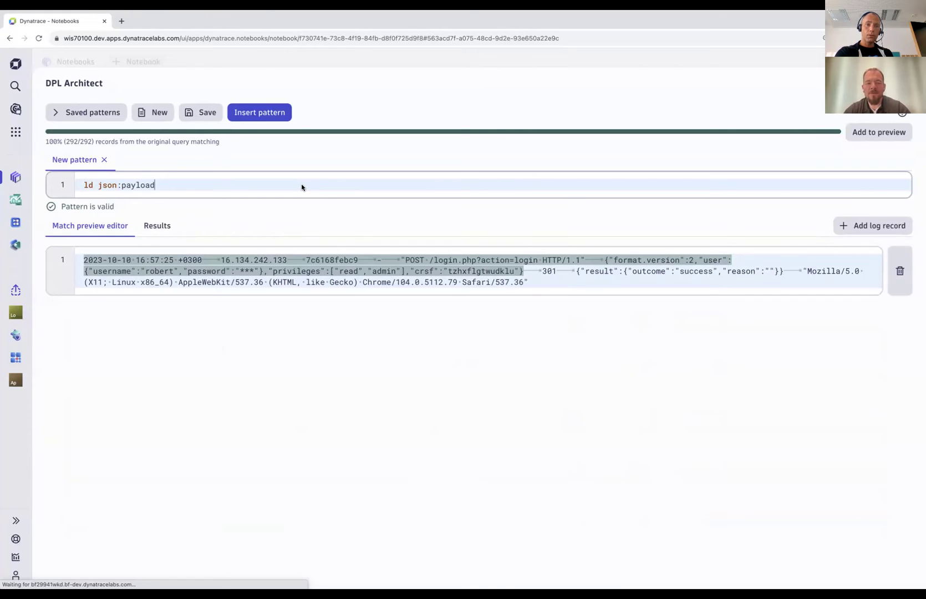
pyautogui.hotkey('ctrl', 'a')
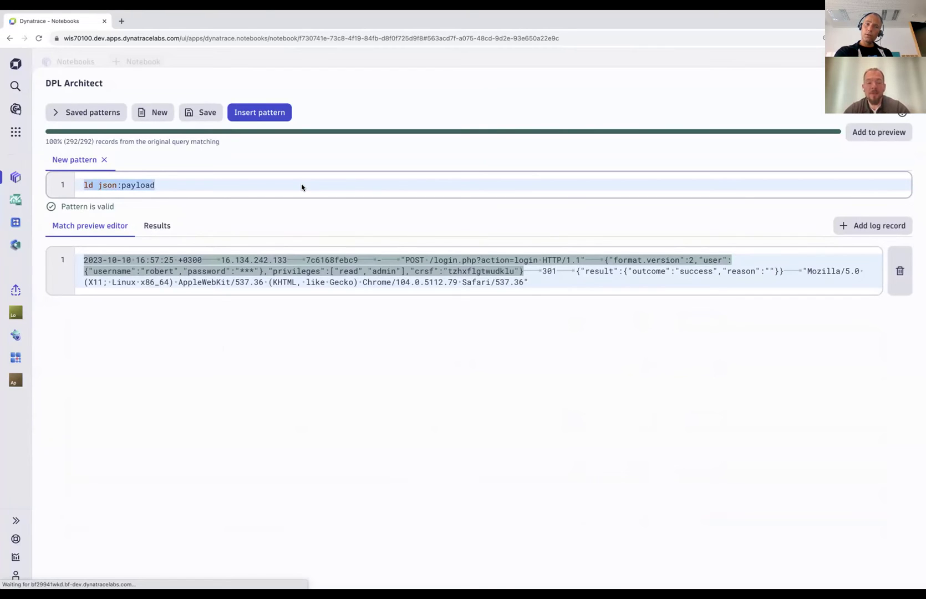
pyautogui.write('ld json{json{string:username}(flat=true):user, json_array:privileges}(flat=true)')
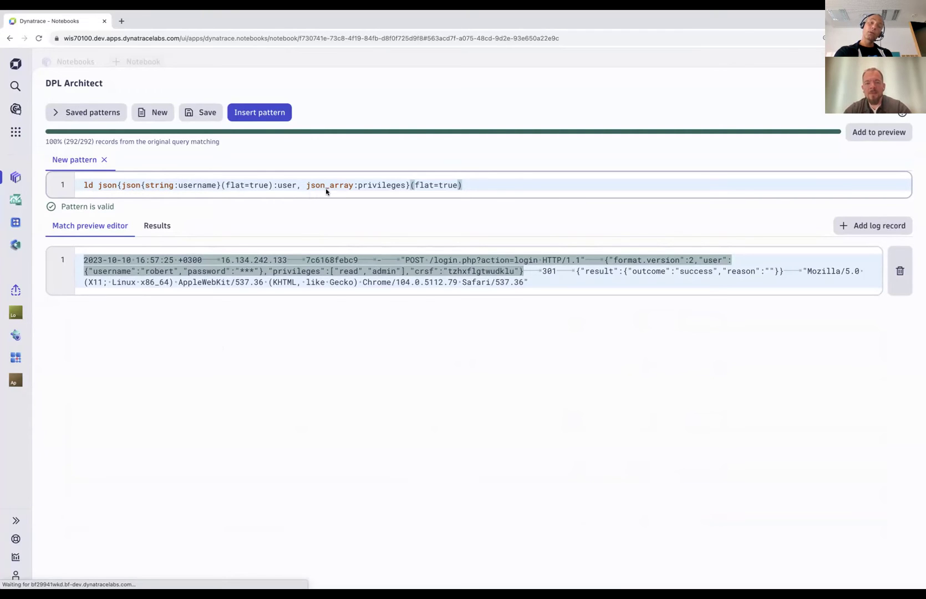
# Step: Review the privileges and username members and their types in the pattern and show the extraction results
pyautogui.doubleClick(359, 186)
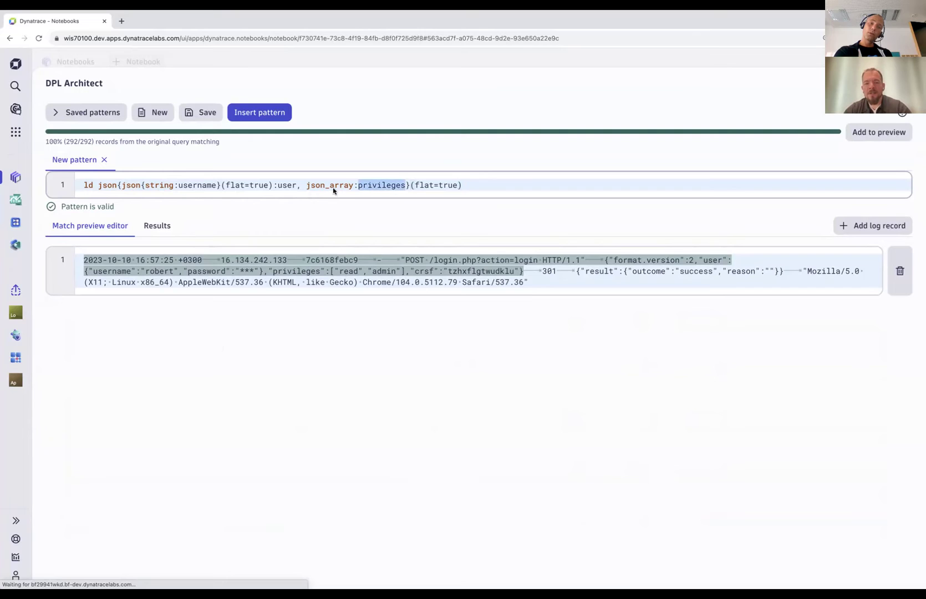
pyautogui.doubleClick(333, 188)
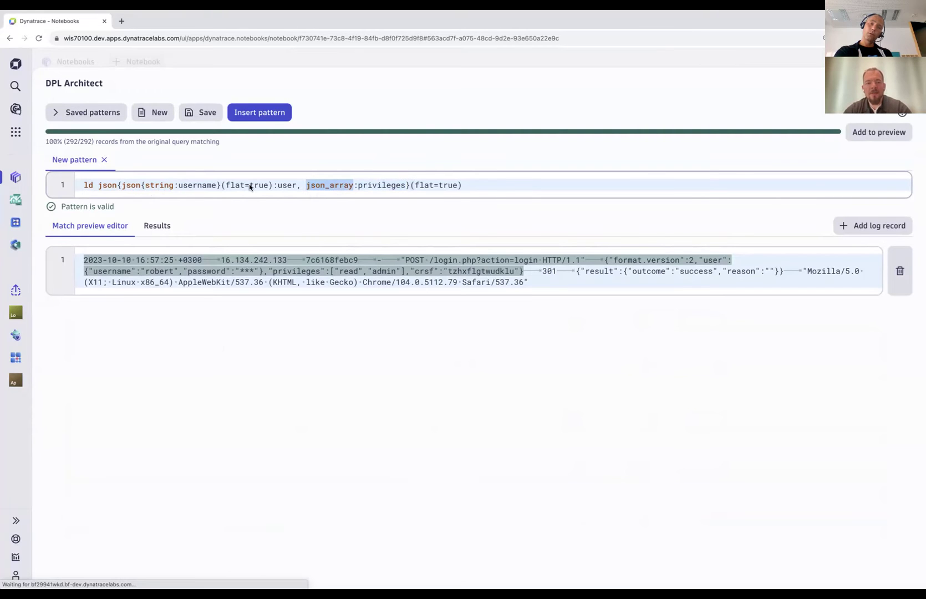
pyautogui.click(291, 185)
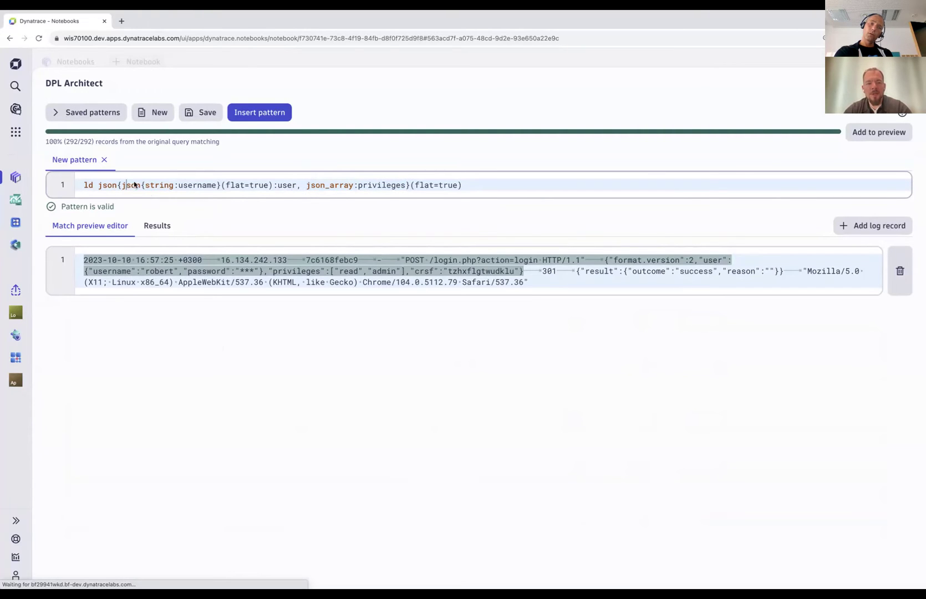
pyautogui.doubleClick(183, 187)
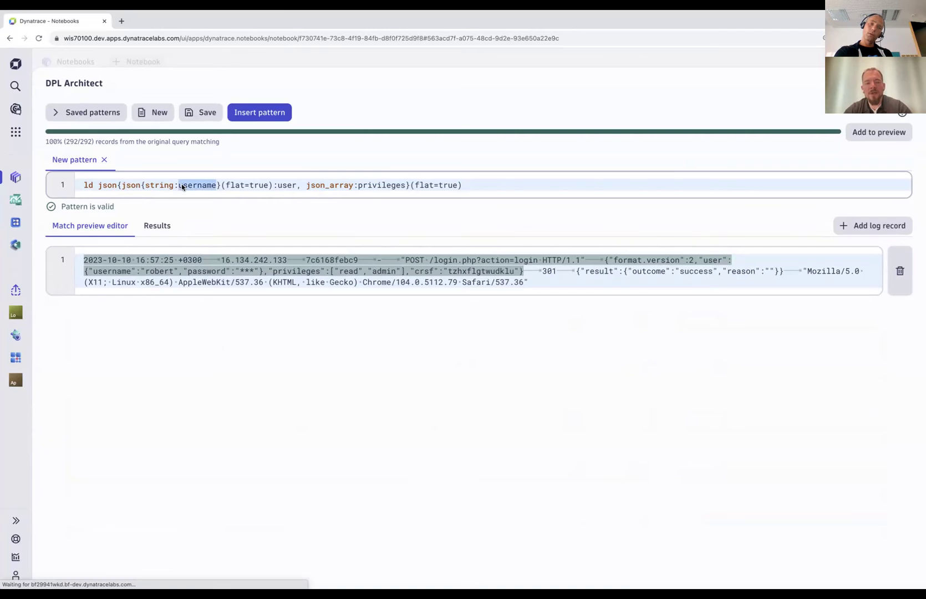
pyautogui.doubleClick(163, 188)
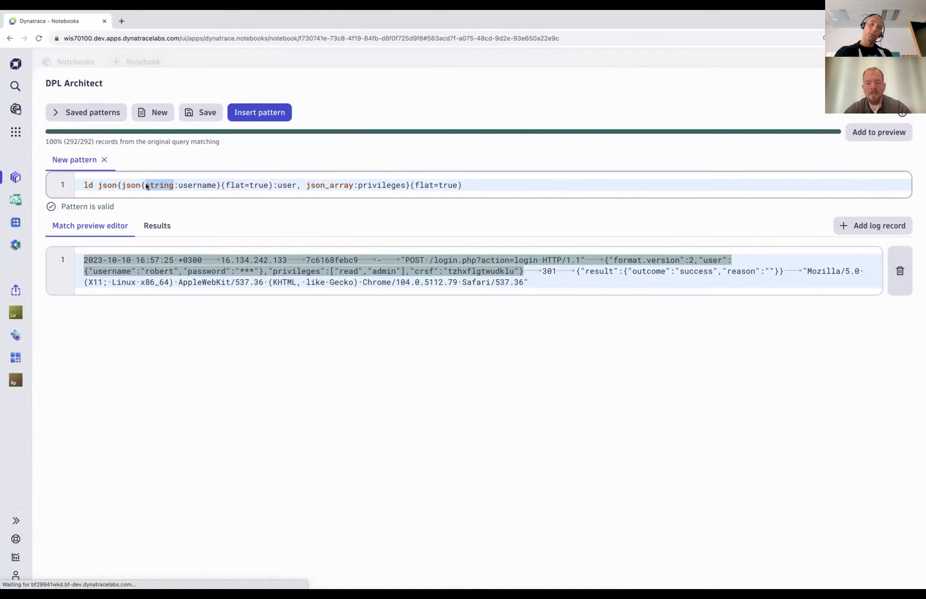
pyautogui.click(465, 183)
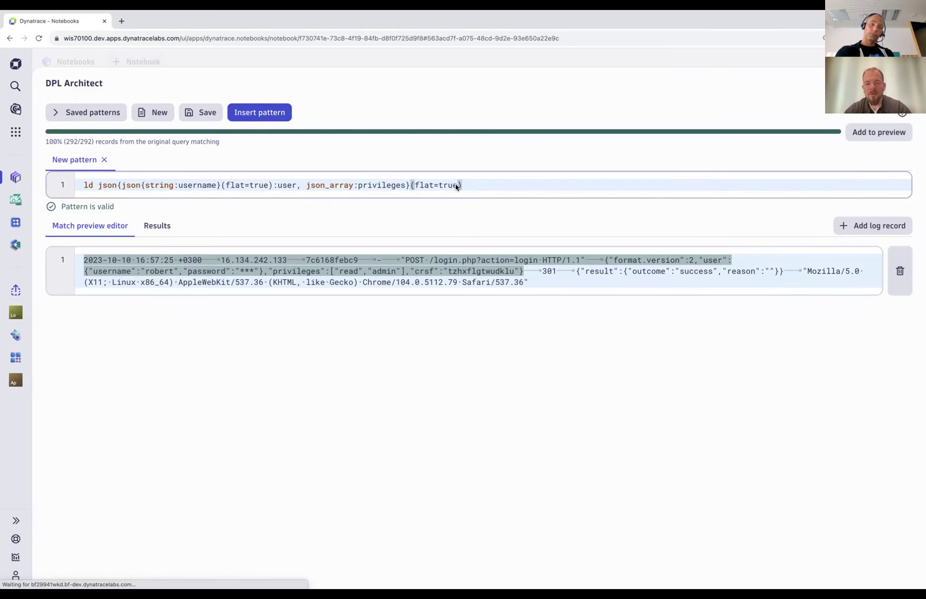
pyautogui.click(153, 232)
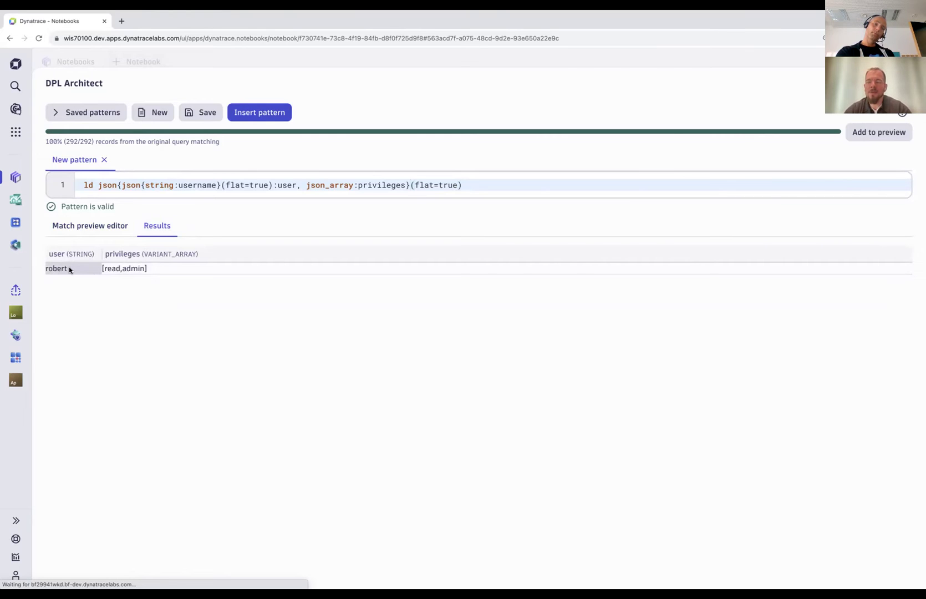
# Step: Insert the pattern into the notebook query and move the new parse command to line 4 in place of the old one
pyautogui.click(244, 115)
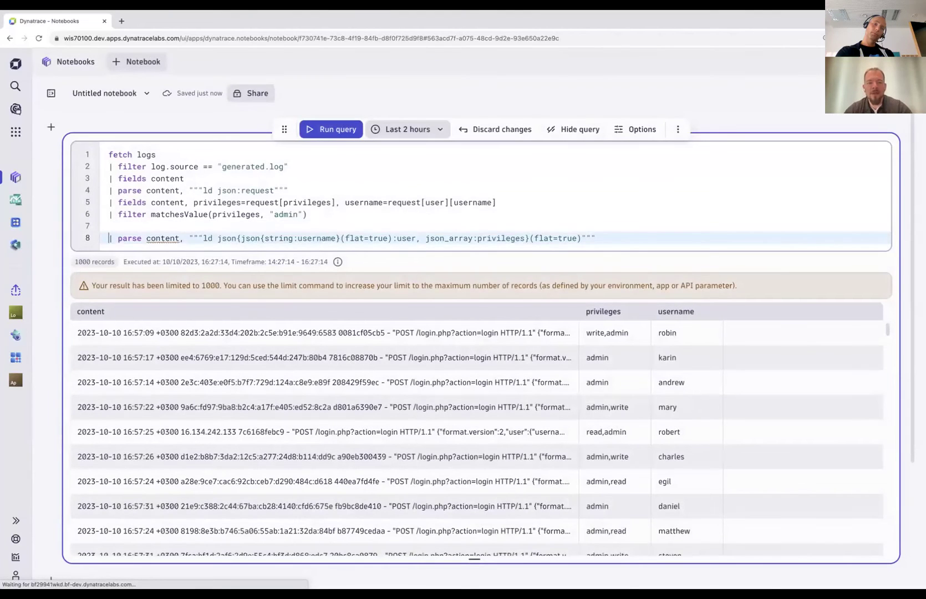
pyautogui.hotkey('shift', 'Down')
pyautogui.press('super+x')
pyautogui.press('Up')
pyautogui.press('Up')
pyautogui.press('Up')
pyautogui.press('Up')
pyautogui.hotkey('shift', 'Down')
pyautogui.press('super+v')
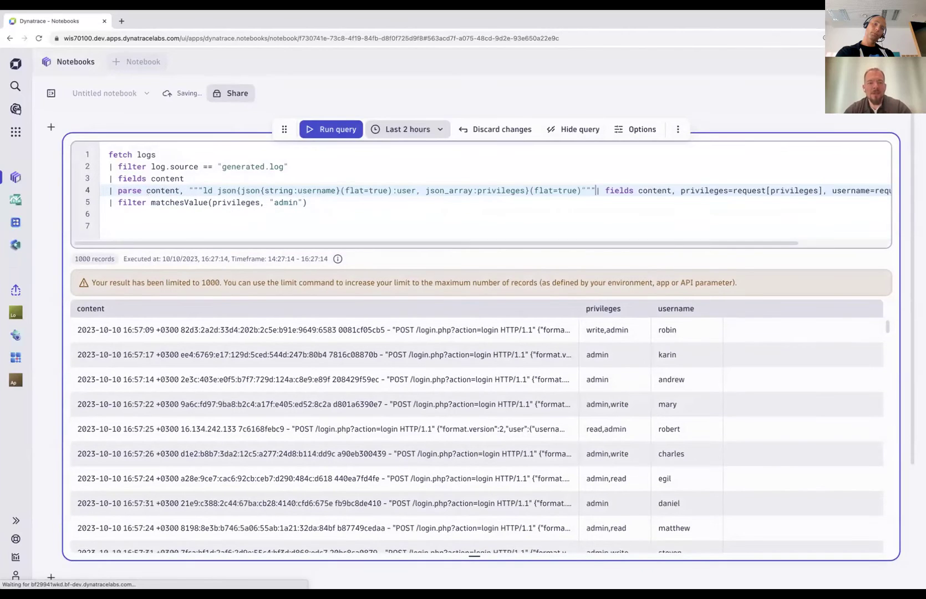
pyautogui.press('Return')
# Step: Delete the fields command with the request privileges and username from the query and run it
pyautogui.hotkey('shift', 'Down')
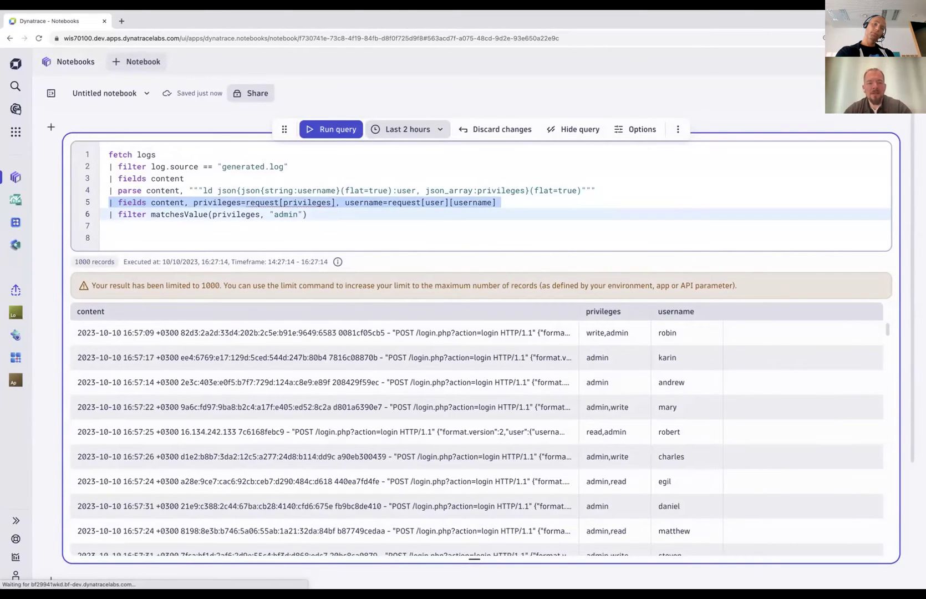
pyautogui.press('BackSpace')
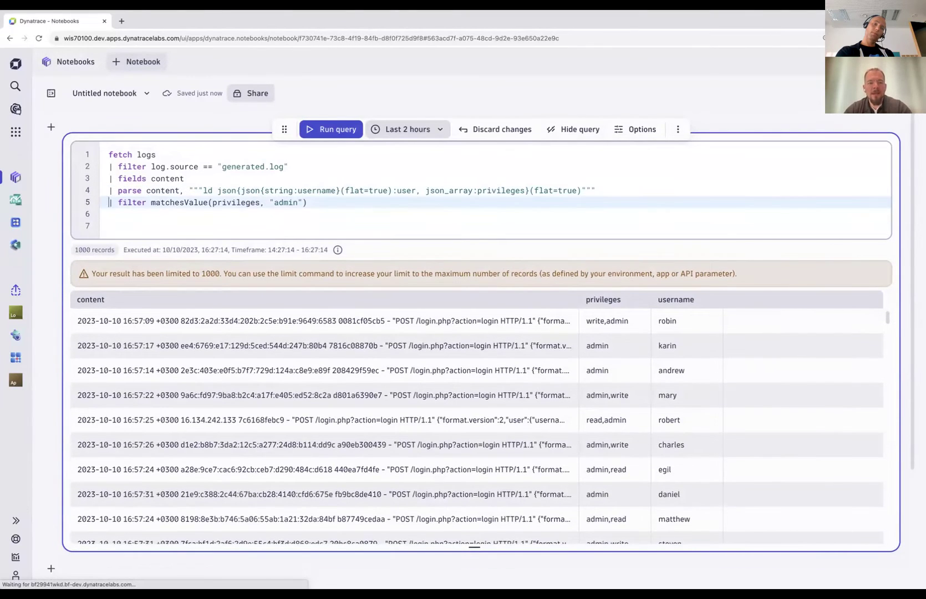
pyautogui.click(323, 130)
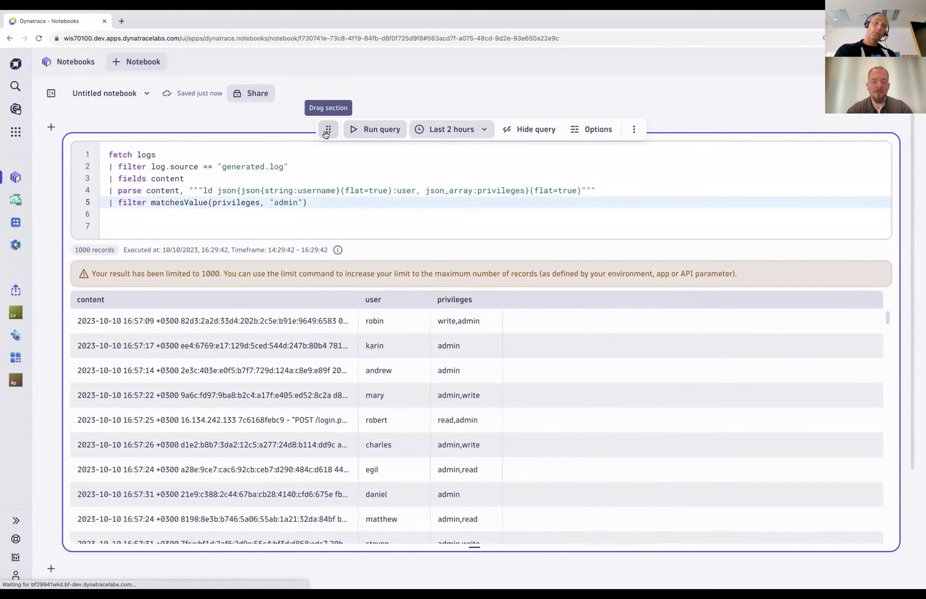
# Step: Replace the query with a version whose parse pattern also includes "ld json{json{string:outcome}(flat=true):result}(flat=true)", run it and look through the records
pyautogui.press('super+Tab')
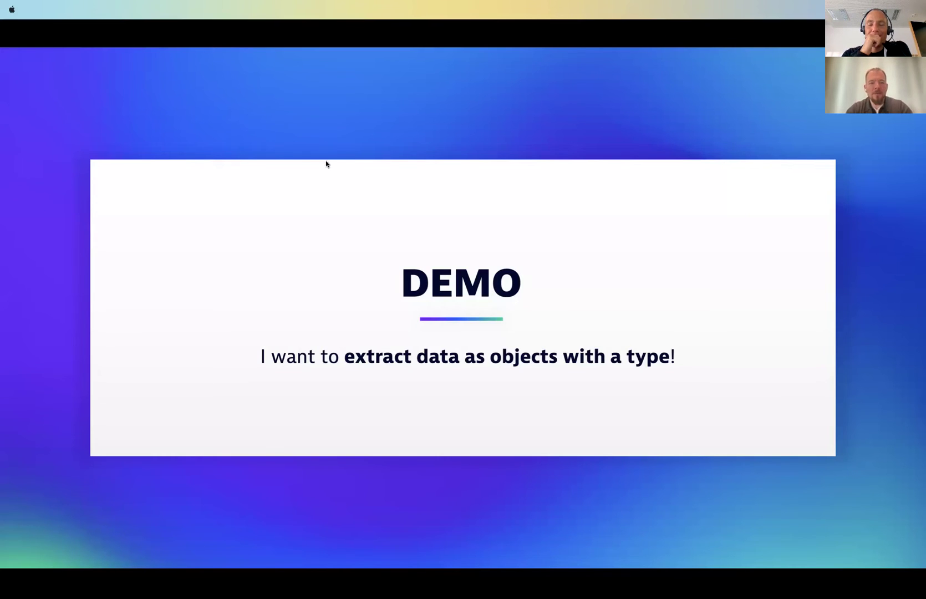
pyautogui.press('super+Tab')
pyautogui.click(326, 179)
pyautogui.press('super+a')
pyautogui.press('super+v')
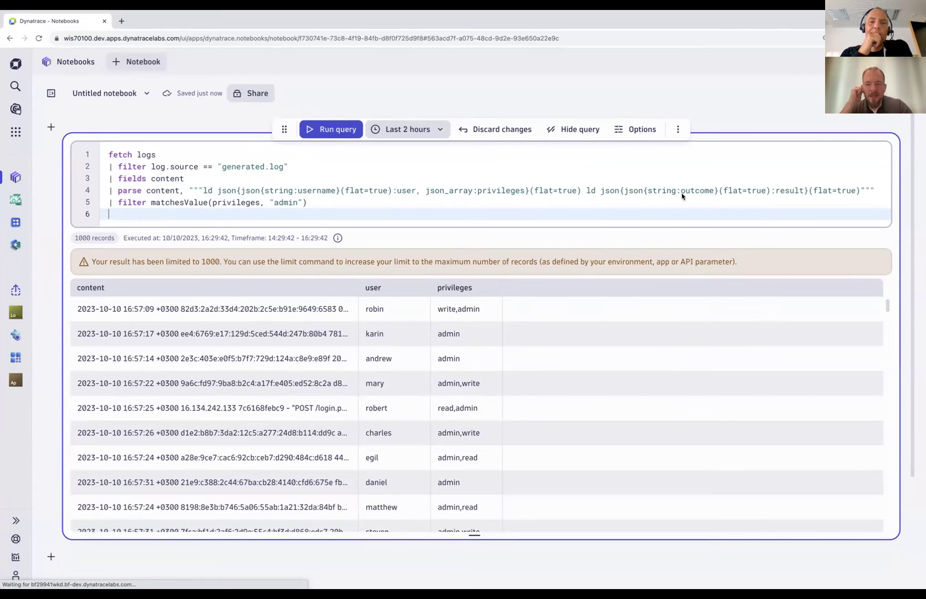
pyautogui.click(331, 131)
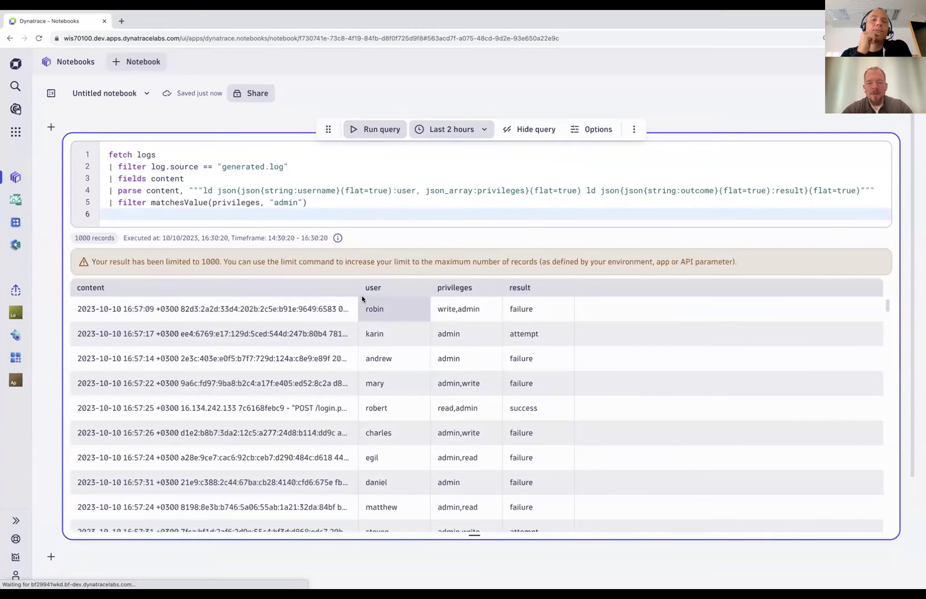
pyautogui.scroll(-3, 383, 378)
pyautogui.scroll(-1, 388, 375)
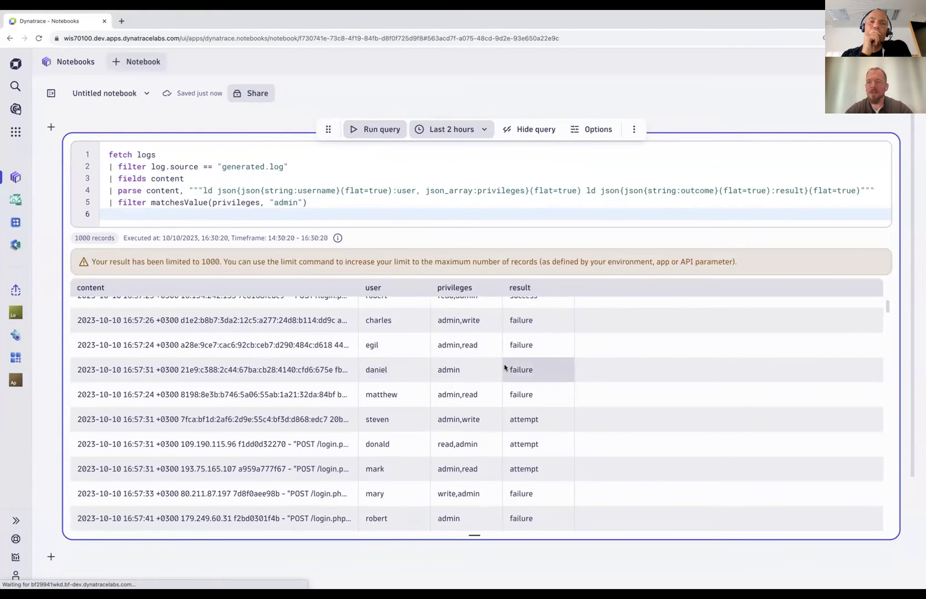
# Step: Extract fields from the 16:57:26 record's content, replacing the pattern with the prepared one that extracts ts, ipv4:client_ip, user, privileges and result
pyautogui.press('super+Tab')
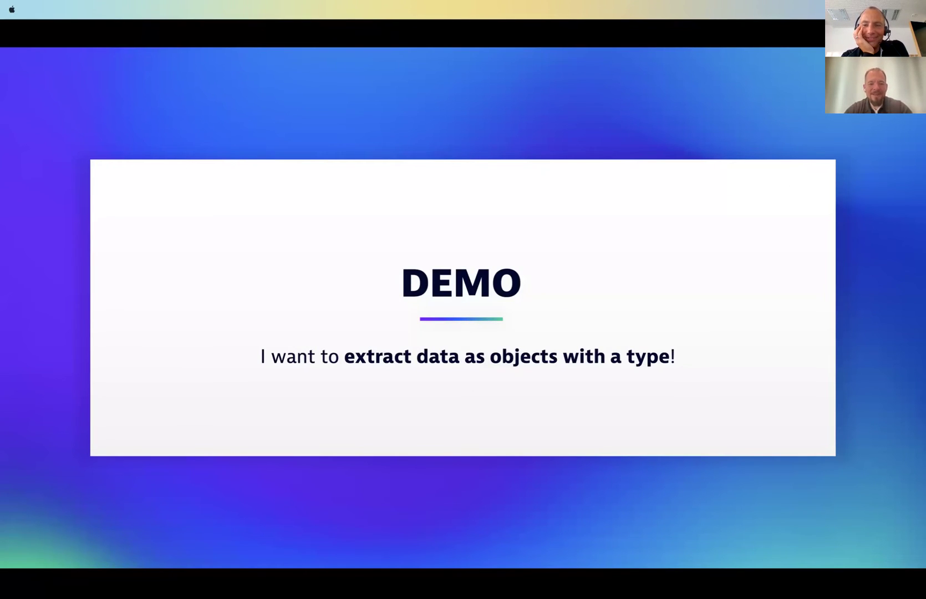
pyautogui.press('super+Tab')
pyautogui.click(223, 322)
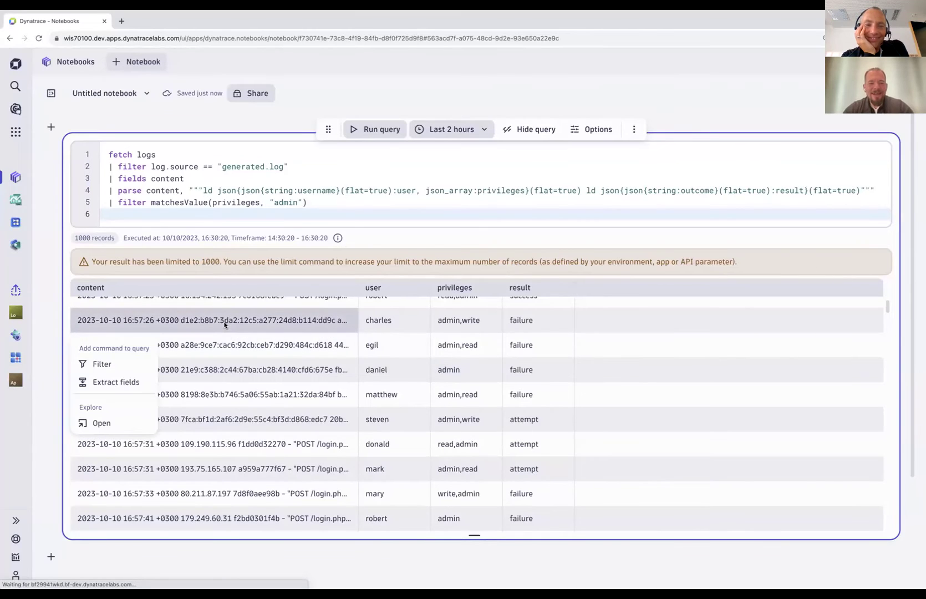
pyautogui.click(104, 381)
pyautogui.hotkey('ctrl', 'v')
pyautogui.click(245, 188)
pyautogui.hotkey('ctrl', 'a')
pyautogui.press('BackSpace')
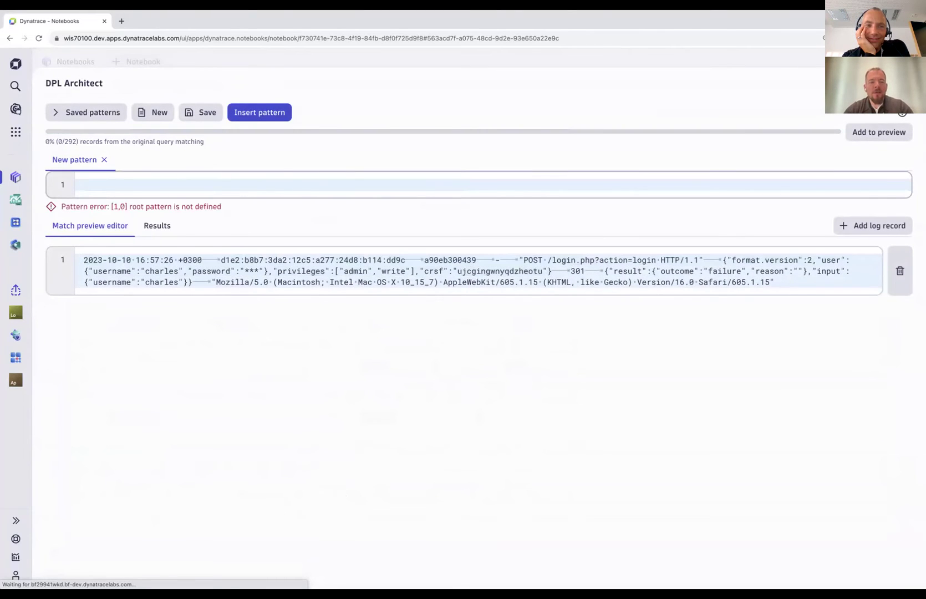
pyautogui.hotkey('ctrl', 'v')
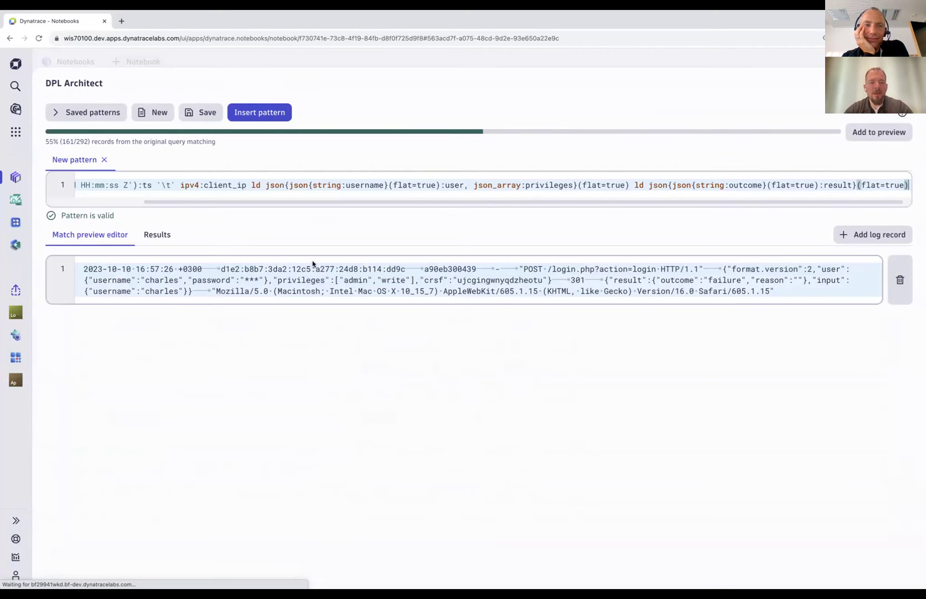
# Step: Examine the query records that the pattern leaves unmatched, close the list and return to the notebook records
pyautogui.click(876, 133)
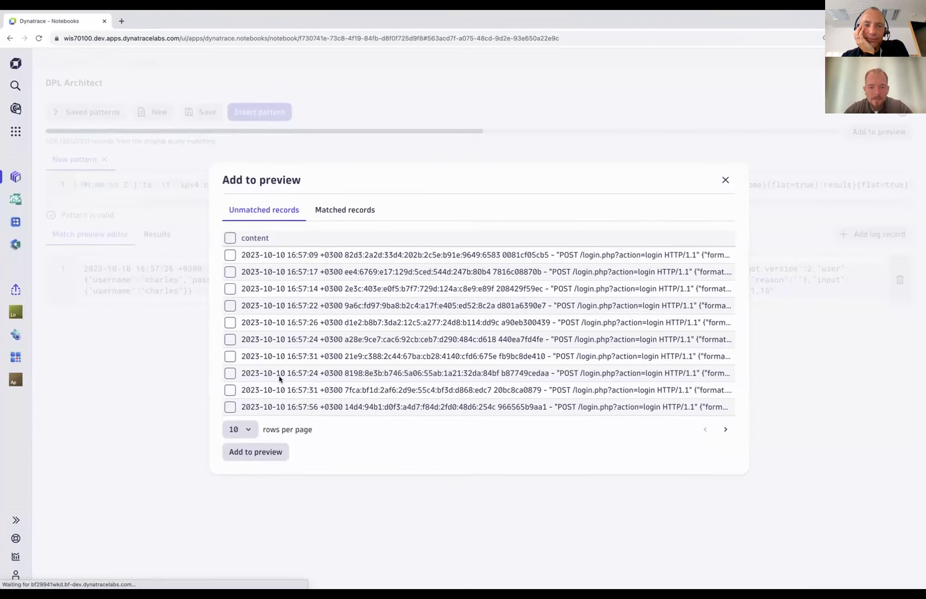
pyautogui.click(725, 181)
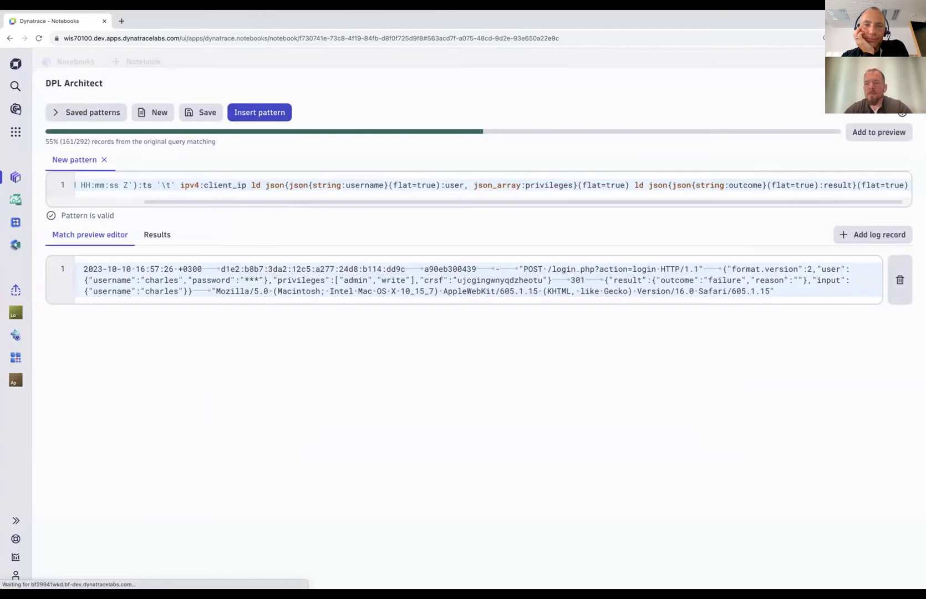
pyautogui.scroll(-3, 141, 382)
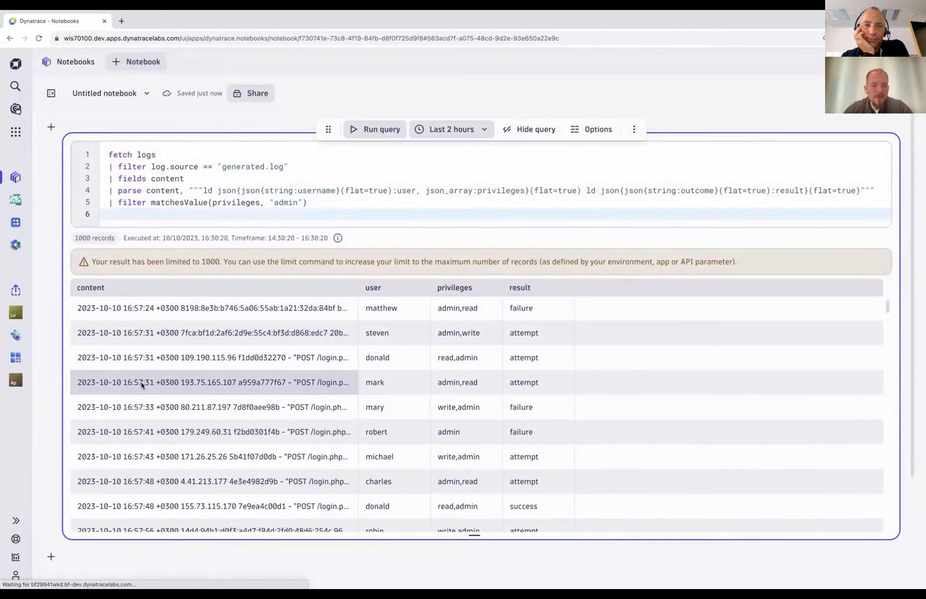
# Step: Extract fields from the 16:57:31 record of 109.190.115.96 with the same pattern, splitting it into four lines at the client_ip and JSON parts
pyautogui.click(186, 358)
pyautogui.click(122, 417)
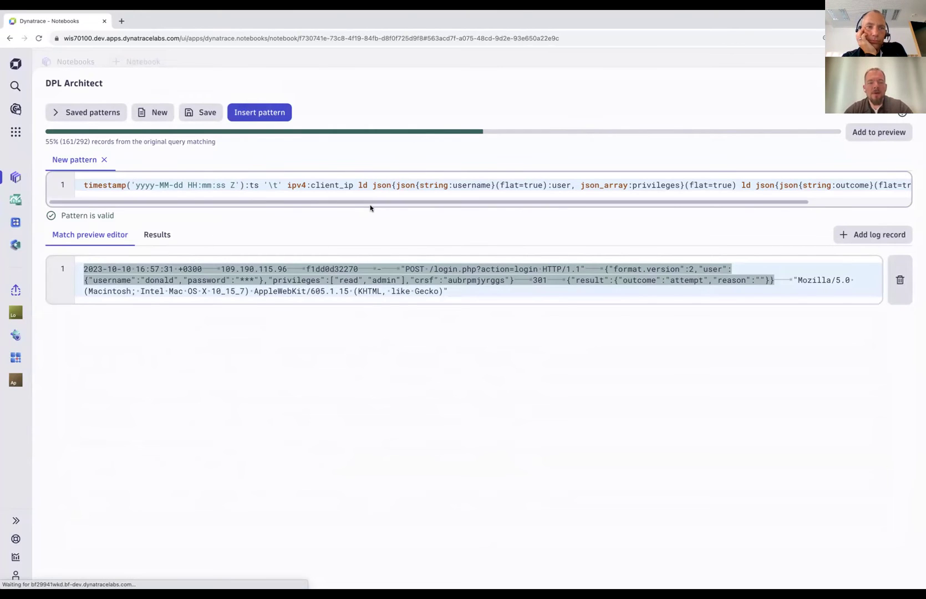
pyautogui.click(288, 185)
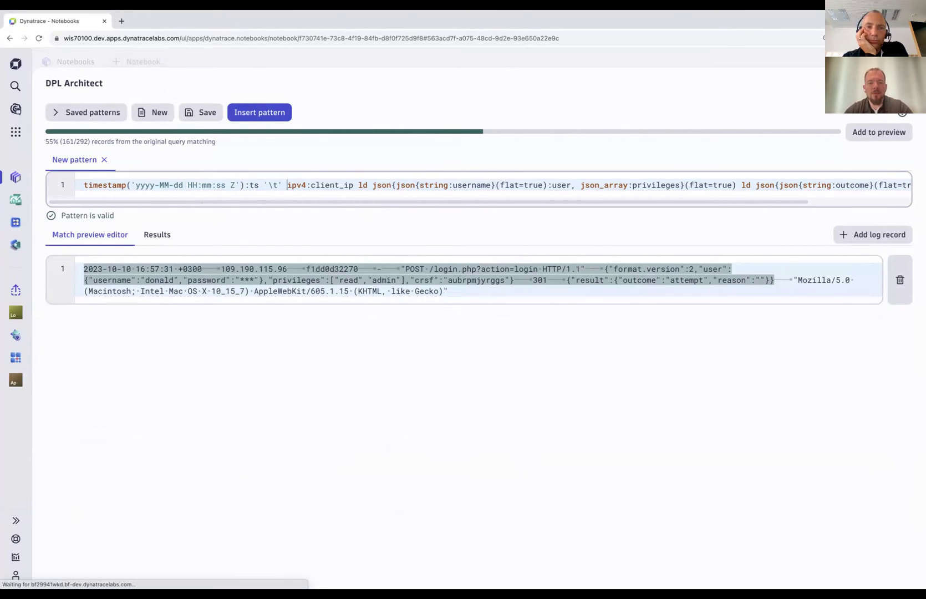
pyautogui.press('Return')
pyautogui.click(376, 197)
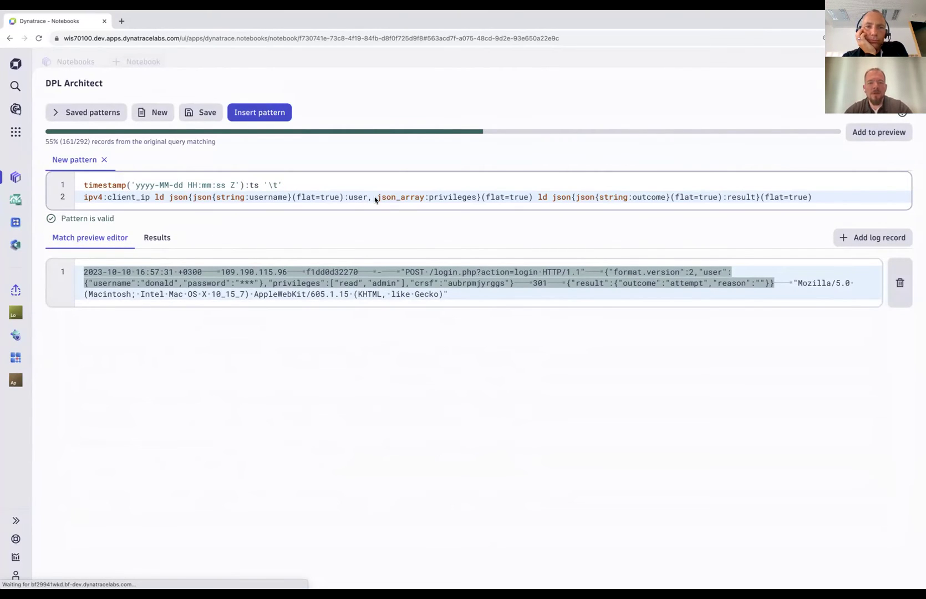
pyautogui.click(552, 198)
pyautogui.press('Return')
pyautogui.click(377, 198)
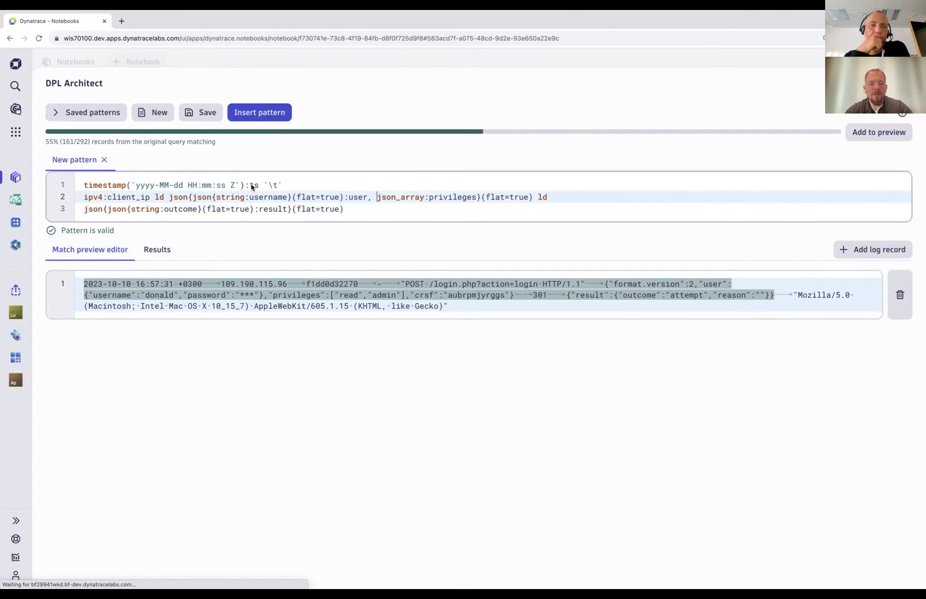
pyautogui.click(168, 197)
pyautogui.press('Return')
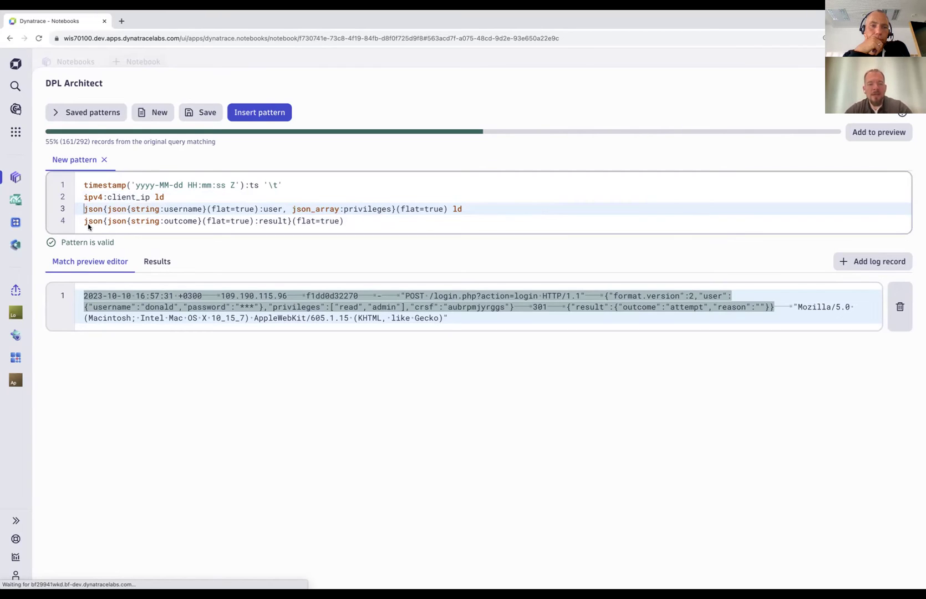
pyautogui.click(367, 222)
# Step: Preview the extracted fields, insert the pattern into the query and delete the old parse command, admin filter and blank line above it
pyautogui.click(157, 261)
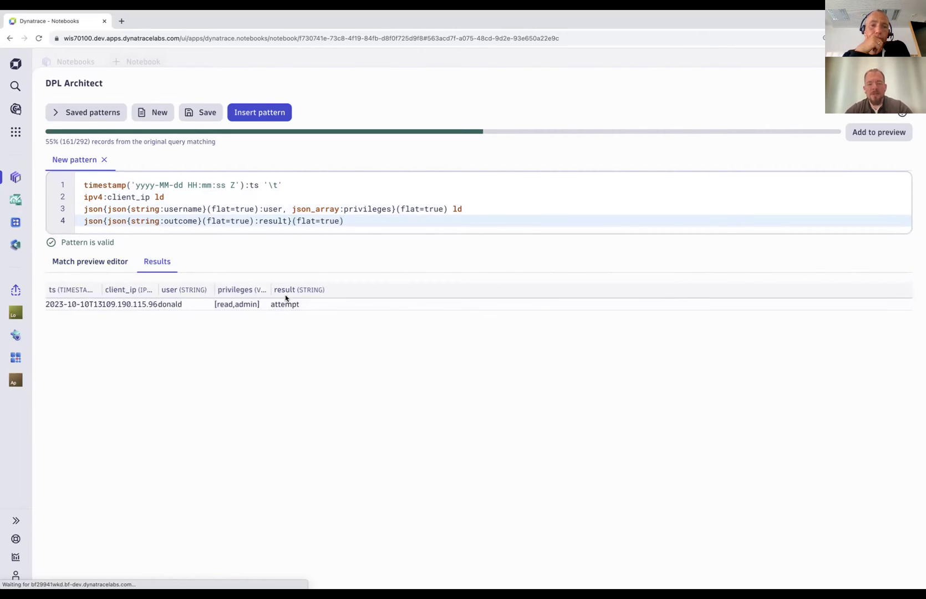
pyautogui.click(267, 117)
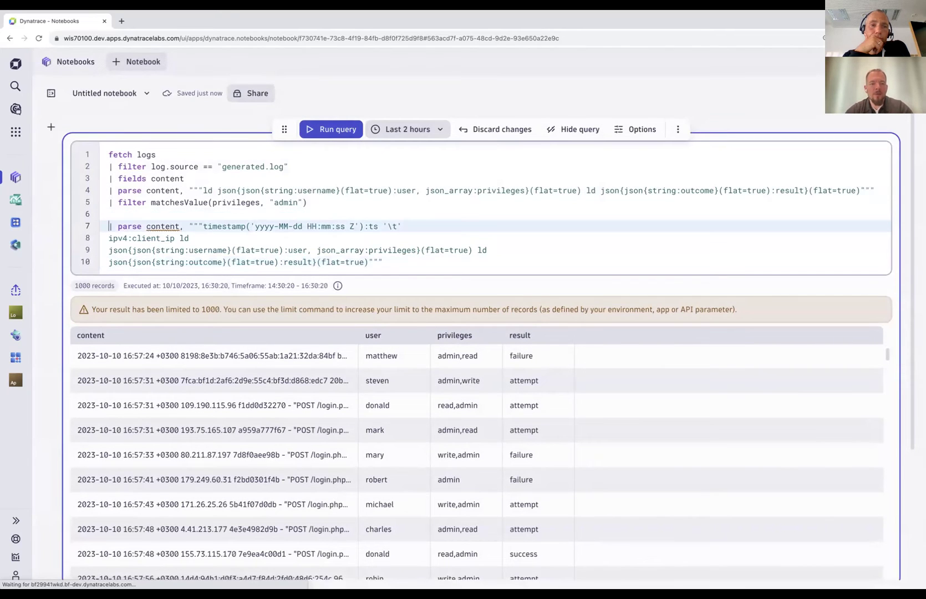
pyautogui.press('Up')
pyautogui.press('Up')
pyautogui.hotkey('shift', 'Up')
pyautogui.hotkey('shift', 'Up')
pyautogui.press('Down')
pyautogui.press('Up')
pyautogui.press('Up')
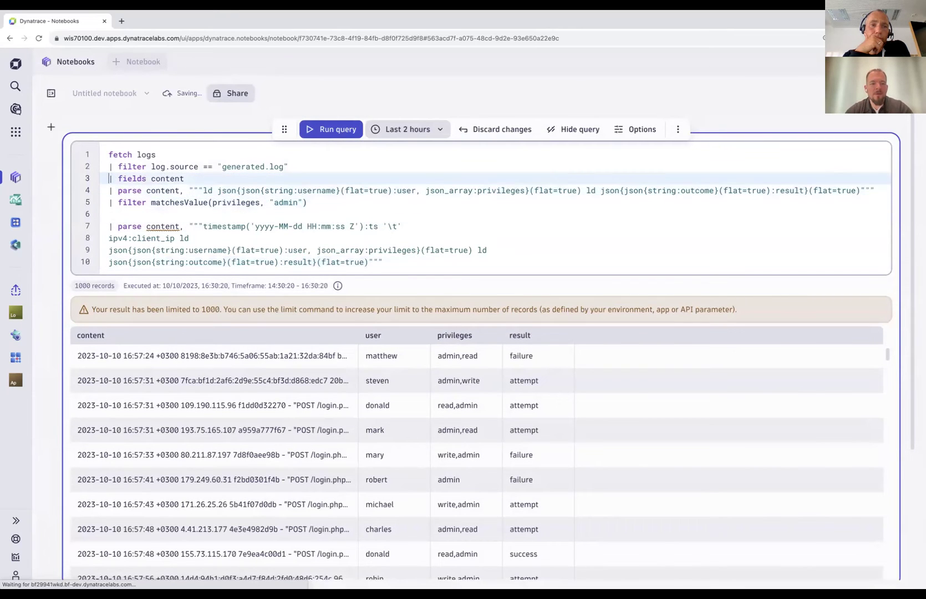
pyautogui.hotkey('shift', 'Down')
pyautogui.press('Down')
pyautogui.press('Up')
pyautogui.hotkey('shift', 'Down')
pyautogui.press('Down')
pyautogui.hotkey('shift', 'Down')
pyautogui.hotkey('shift', 'Down')
pyautogui.press('BackSpace')
pyautogui.press('BackSpace')
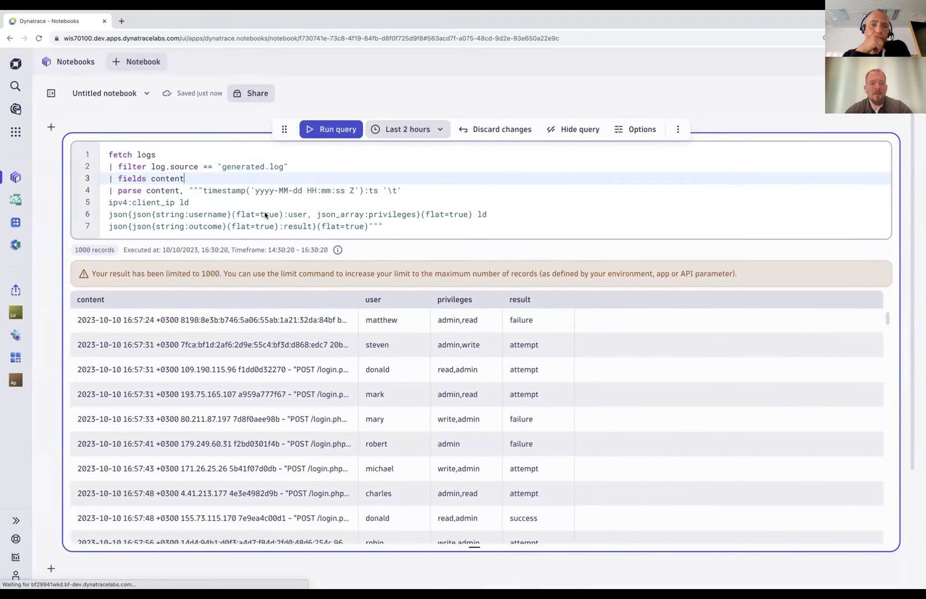
# Step: Run the query and look through the parsed records for rows with empty extracted fields
pyautogui.click(330, 130)
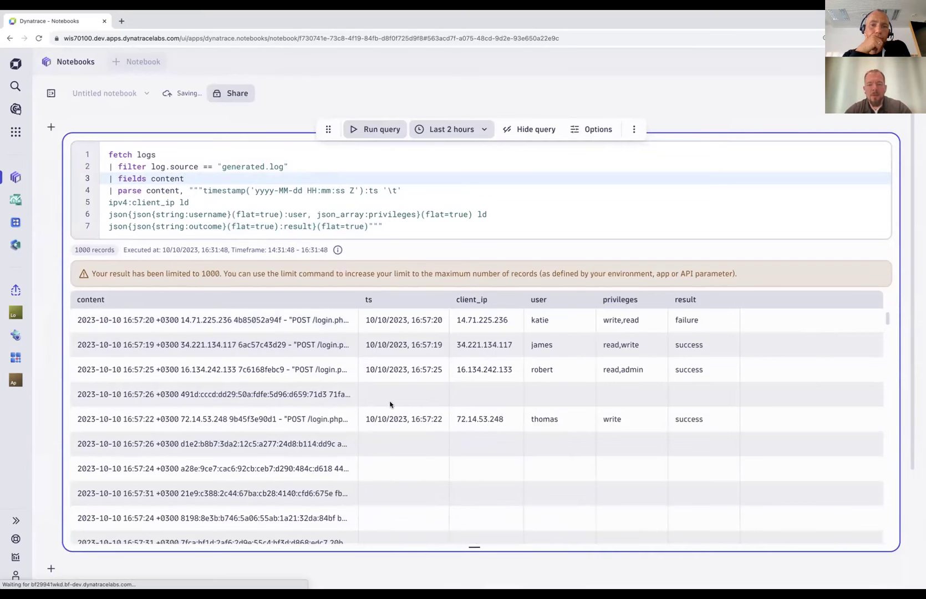
pyautogui.scroll(-1, 381, 442)
pyautogui.scroll(-10, 380, 442)
pyautogui.scroll(-10, 382, 439)
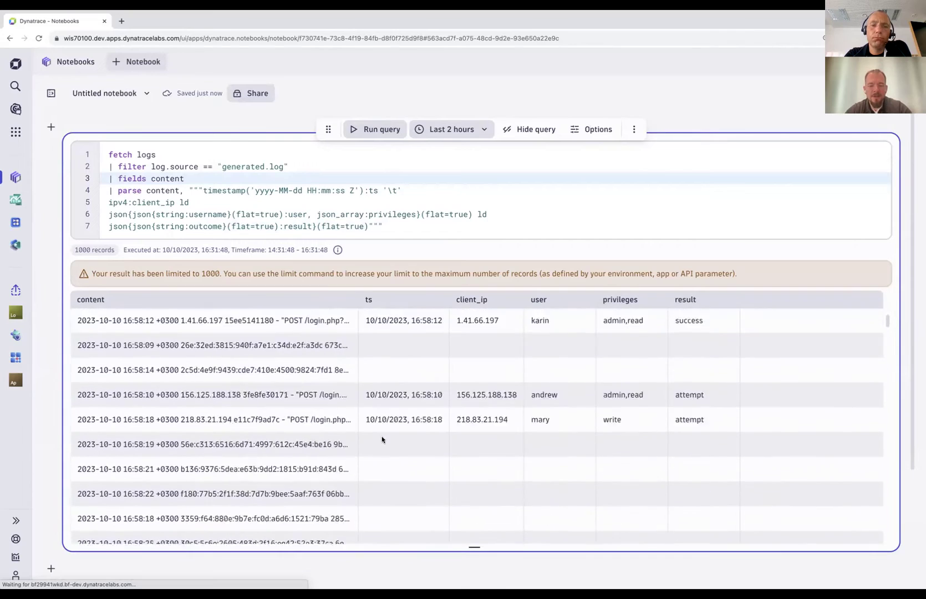
pyautogui.scroll(-10, 382, 440)
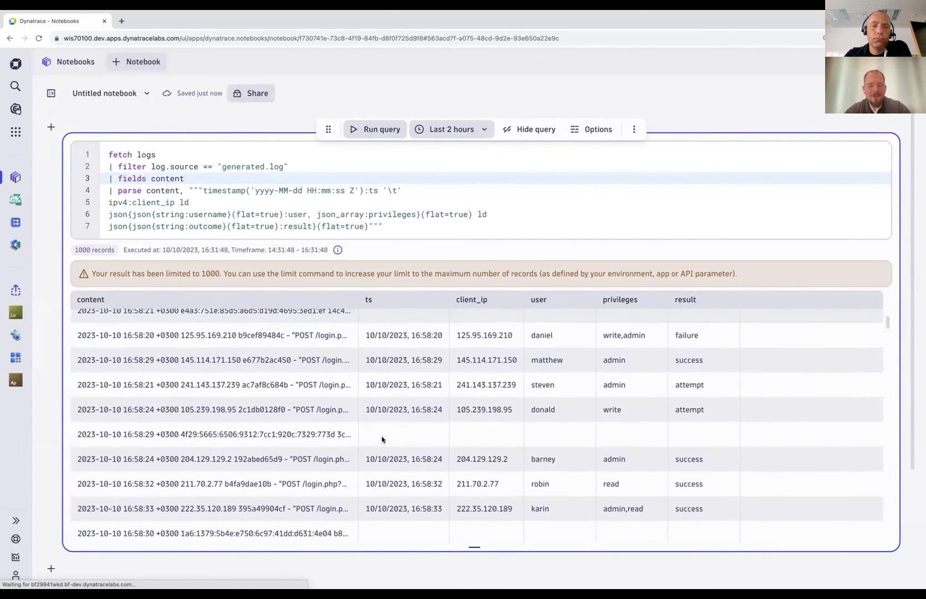
# Step: Append "| fields ts, client_ip, user, privileges, result" and "| filter matchesValue(privileges, "admin") and result != "success"", run the query and look through the records
pyautogui.press('super+Tab')
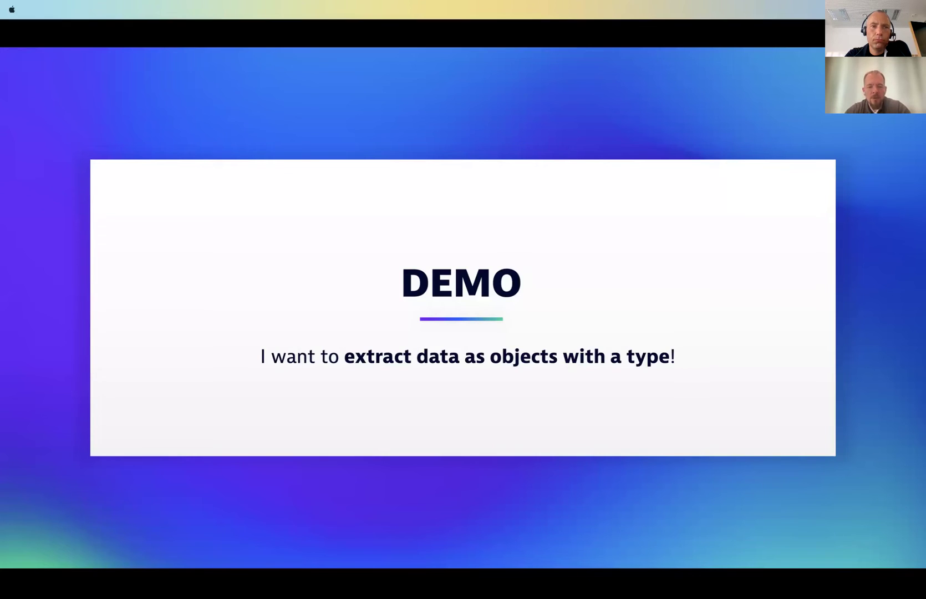
pyautogui.press('super+Tab')
pyautogui.click(389, 226)
pyautogui.press('Return')
pyautogui.write('| fields ts, client_ip, user, privileges, result | filter matchesValue(privileges, "admin") and result != "success"')
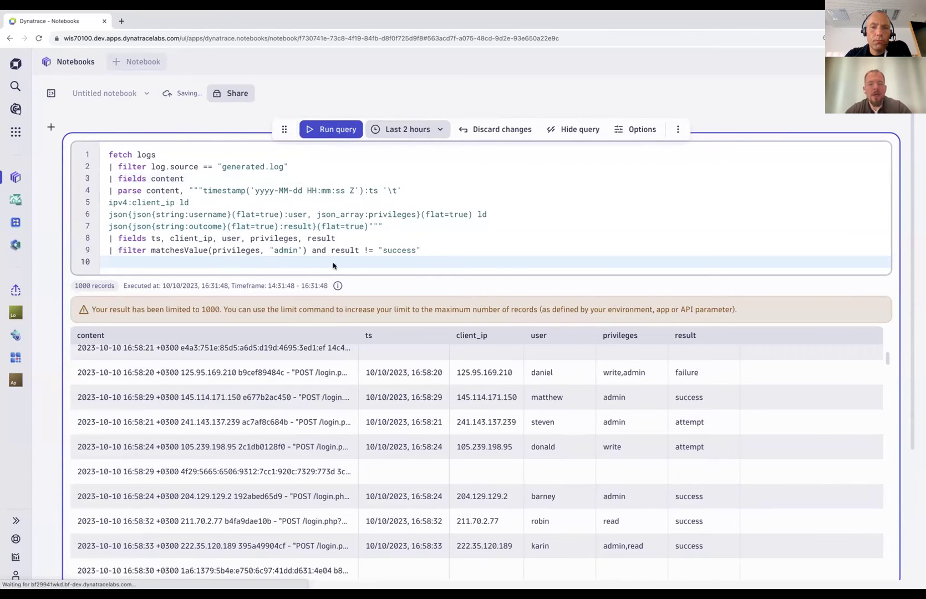
pyautogui.click(331, 130)
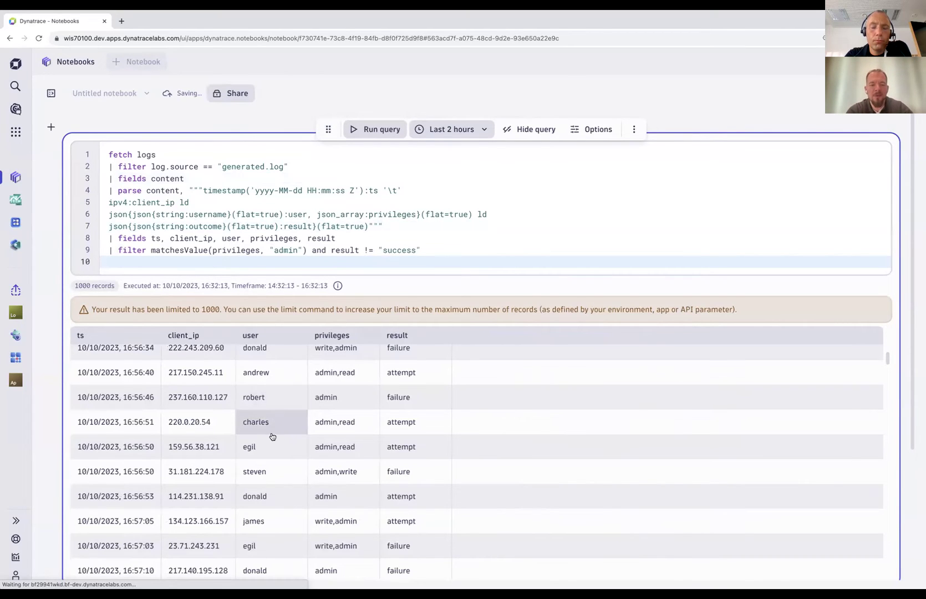
pyautogui.scroll(-1, 263, 476)
pyautogui.scroll(-10, 263, 476)
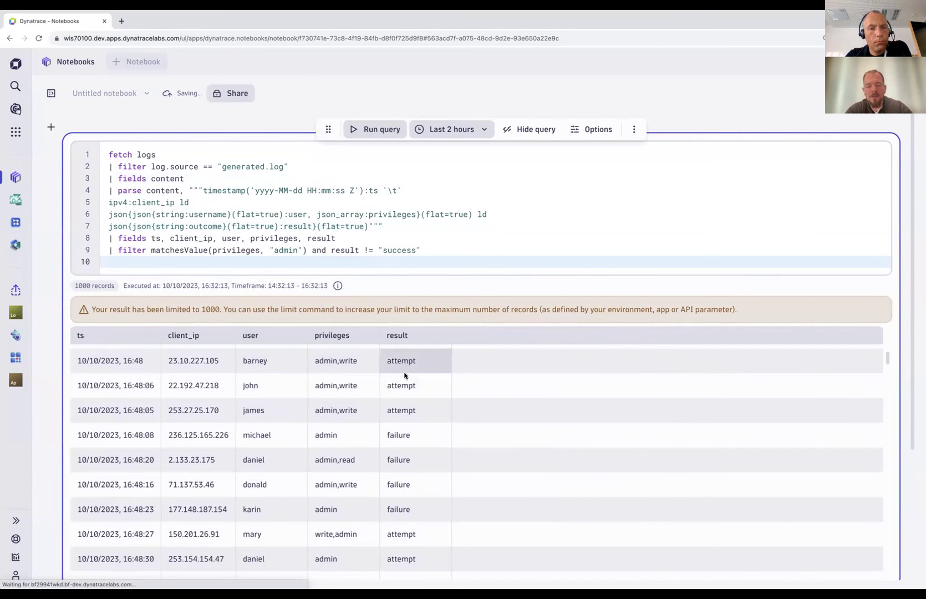
pyautogui.scroll(-7, 403, 461)
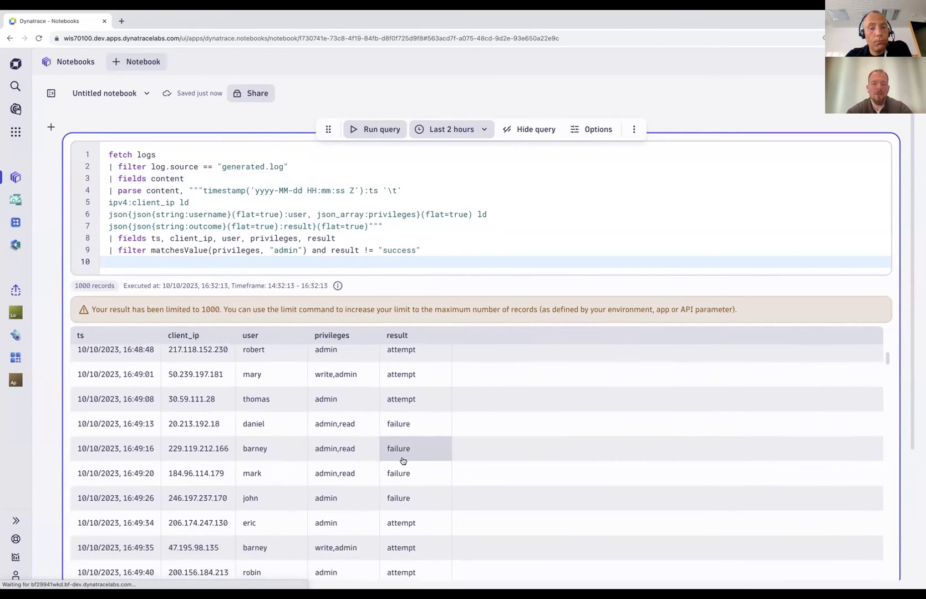
# Step: Append "| summarize by:result, count()" after the admin filter and run the query
pyautogui.press('super+Tab')
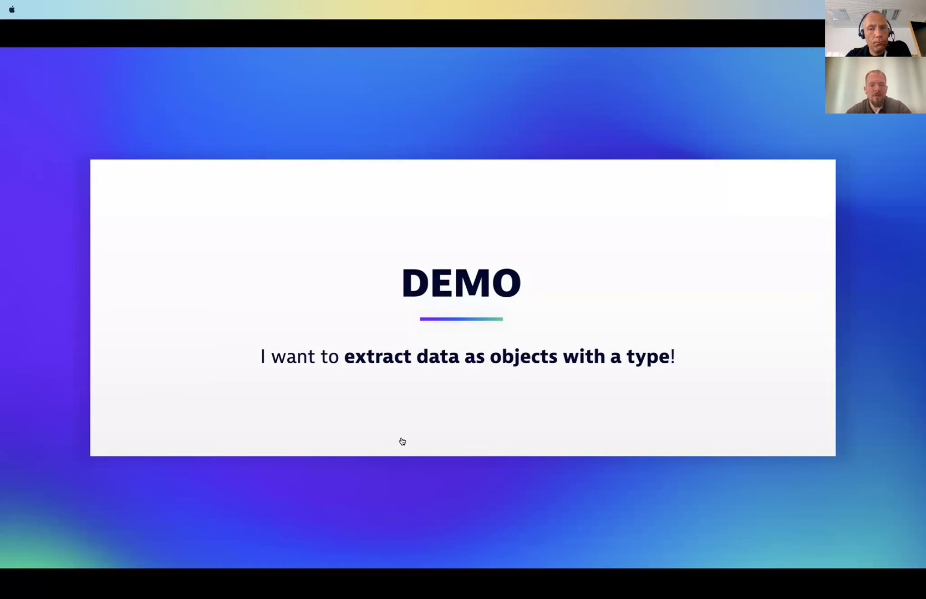
pyautogui.press('super+Tab')
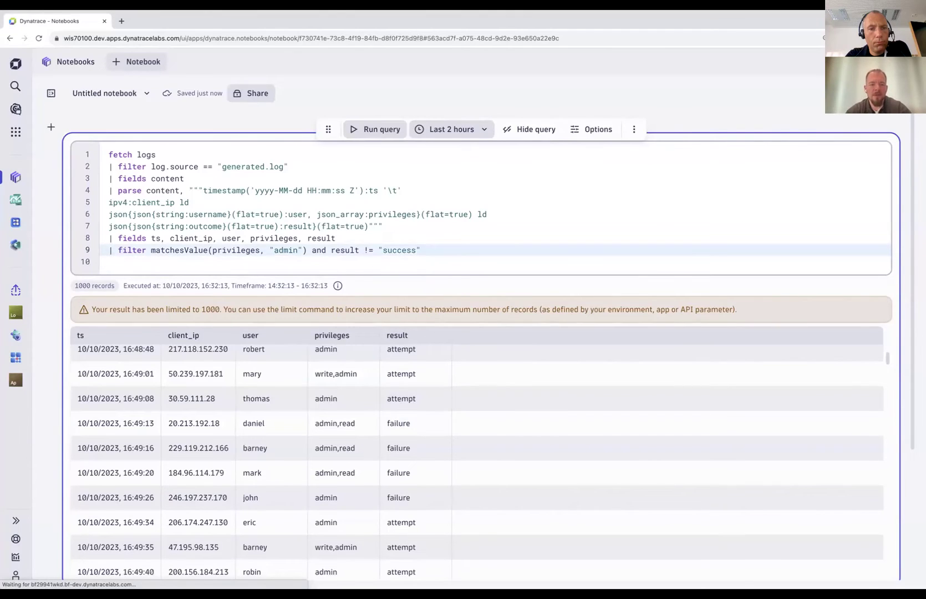
pyautogui.press('Return')
pyautogui.write('| summarize by:result, count()')
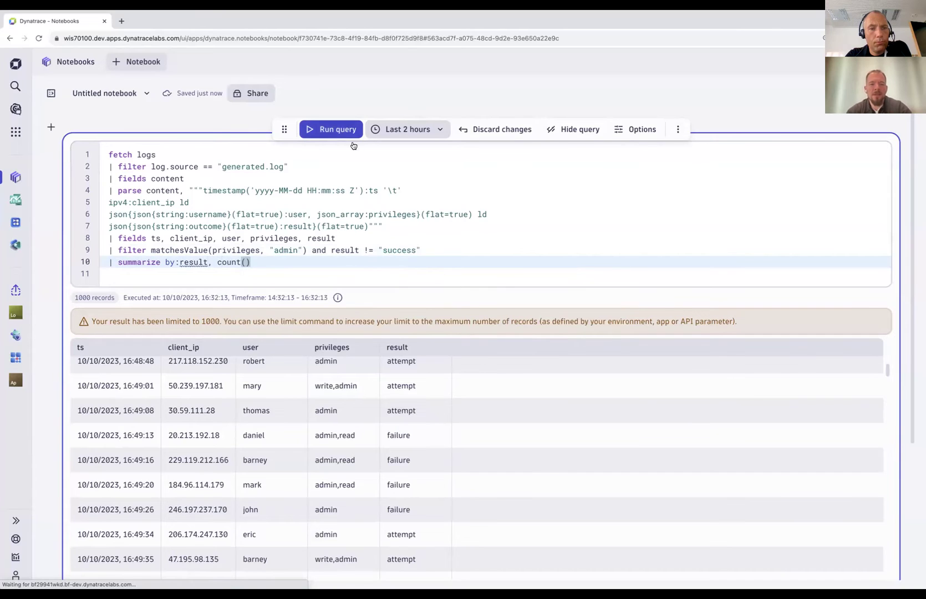
pyautogui.click(324, 129)
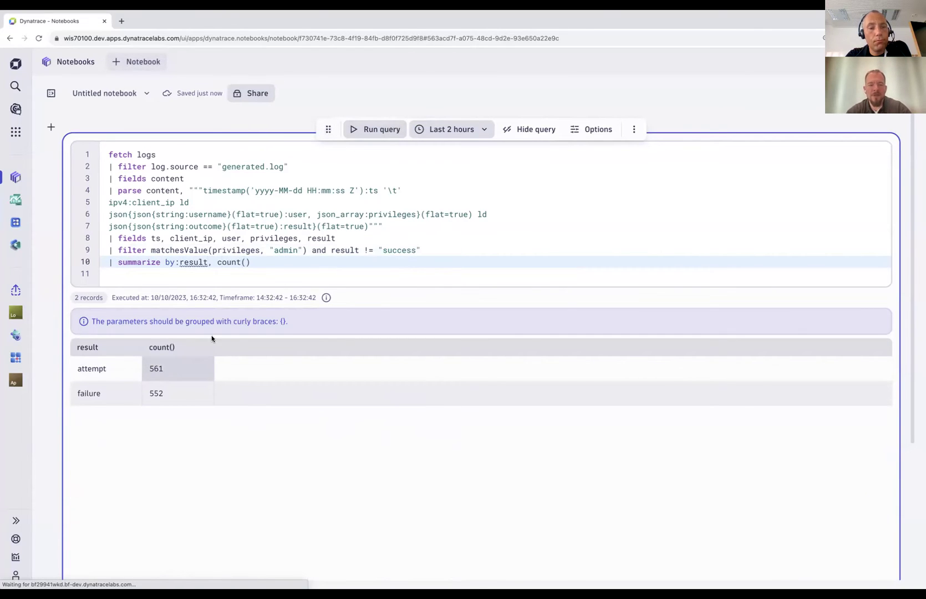
# Step: Delete the summarize command from the end of the query
pyautogui.click(259, 267)
pyautogui.hotkey('shift', 'Home')
pyautogui.press('BackSpace')
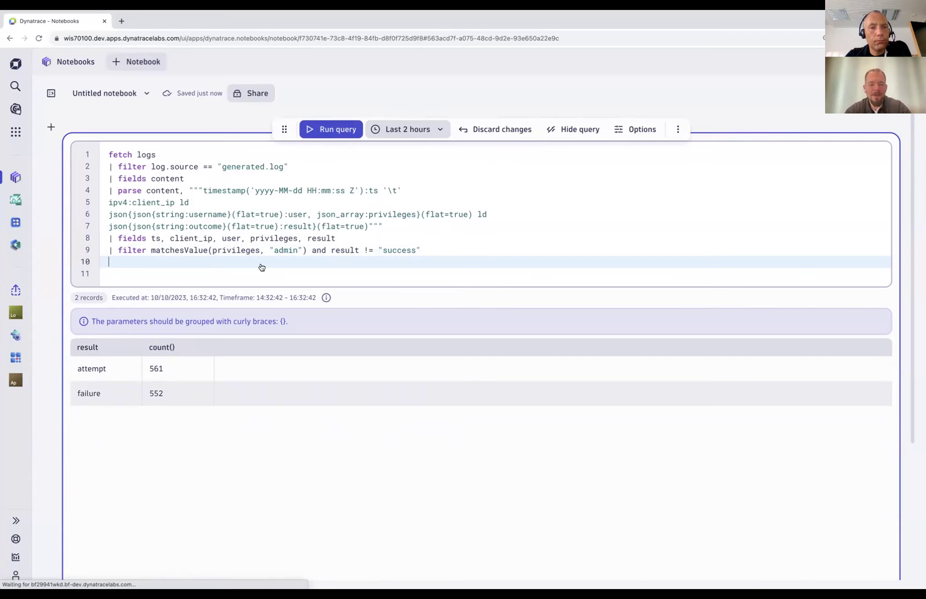
pyautogui.press('super+Tab')
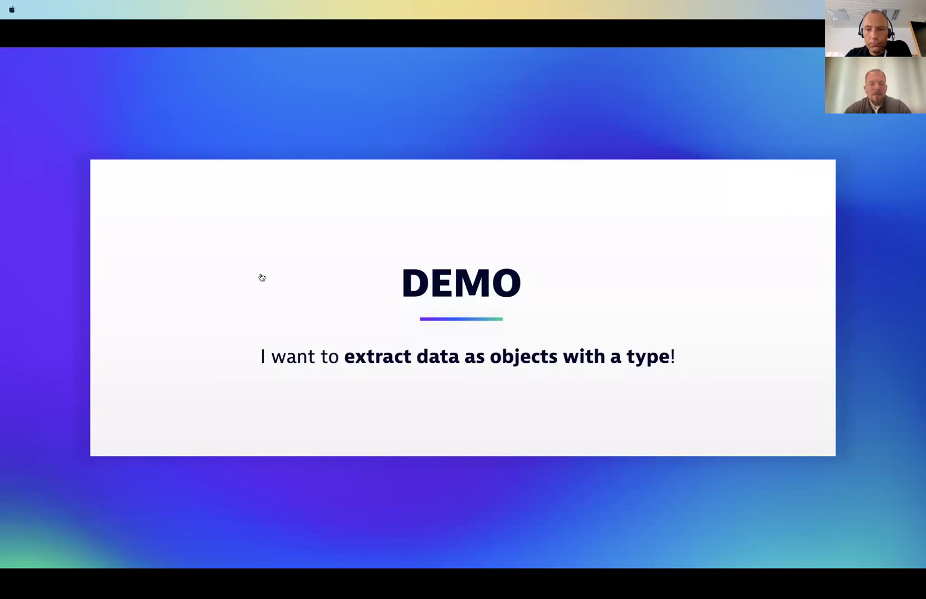
pyautogui.press('super+Tab')
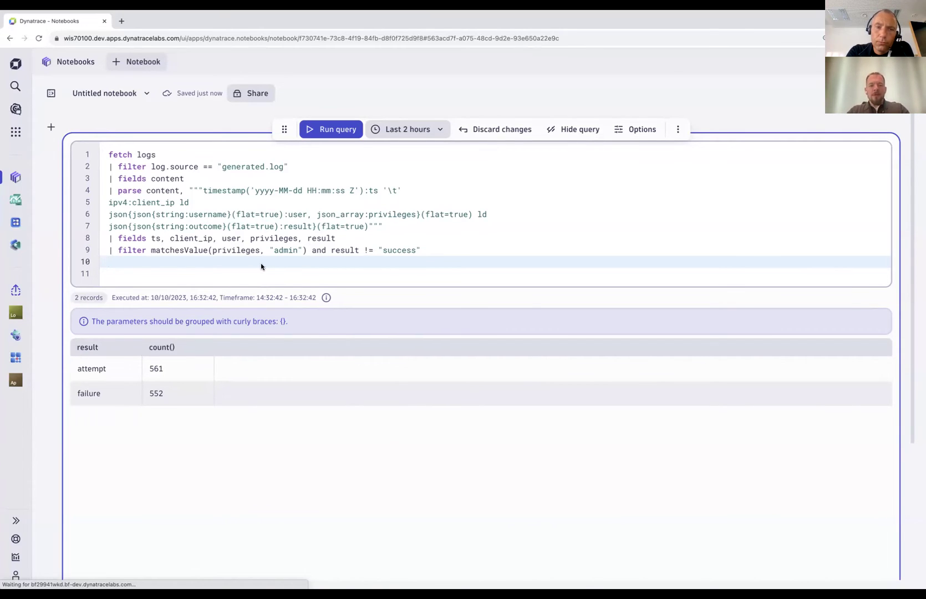
pyautogui.press('super+Tab')
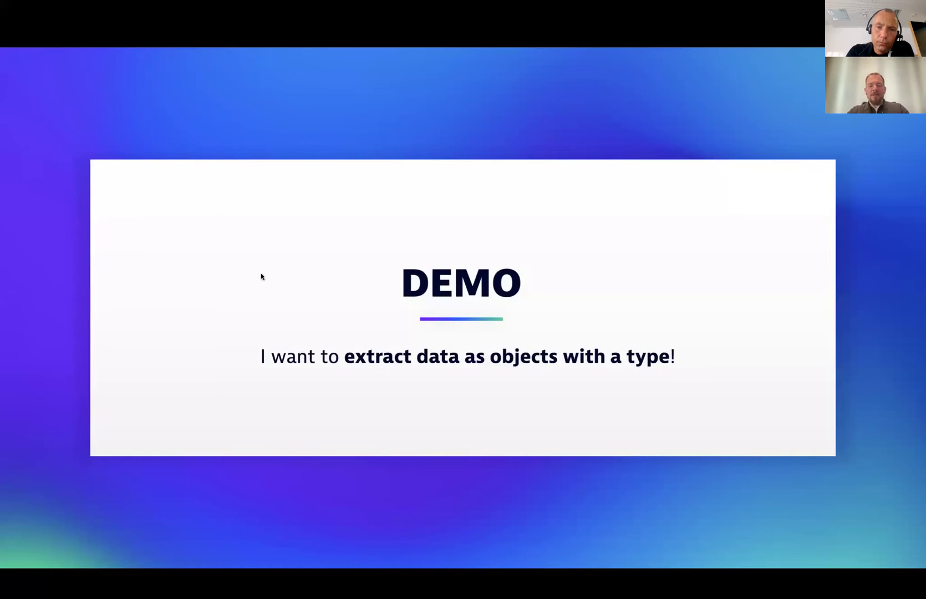
pyautogui.press('Left')
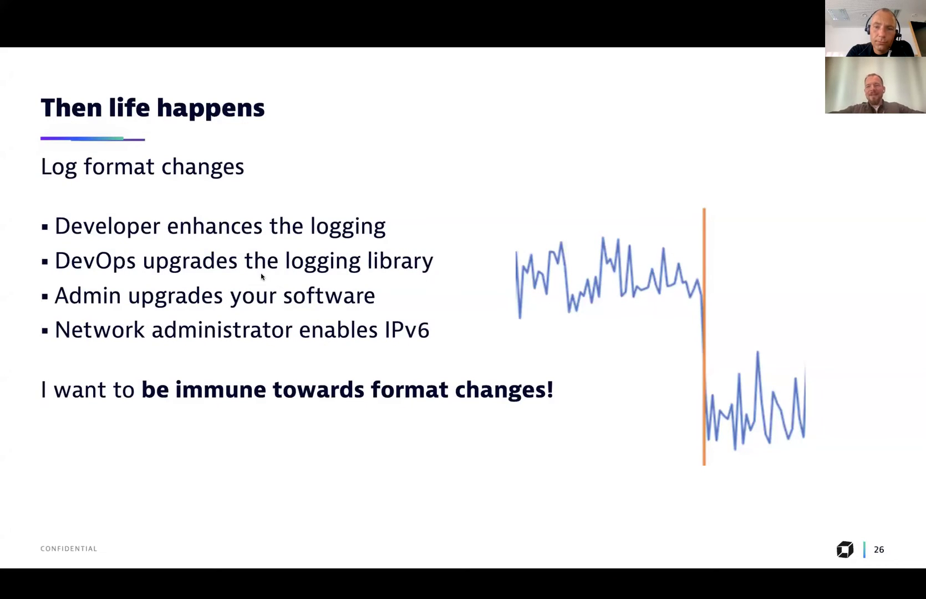
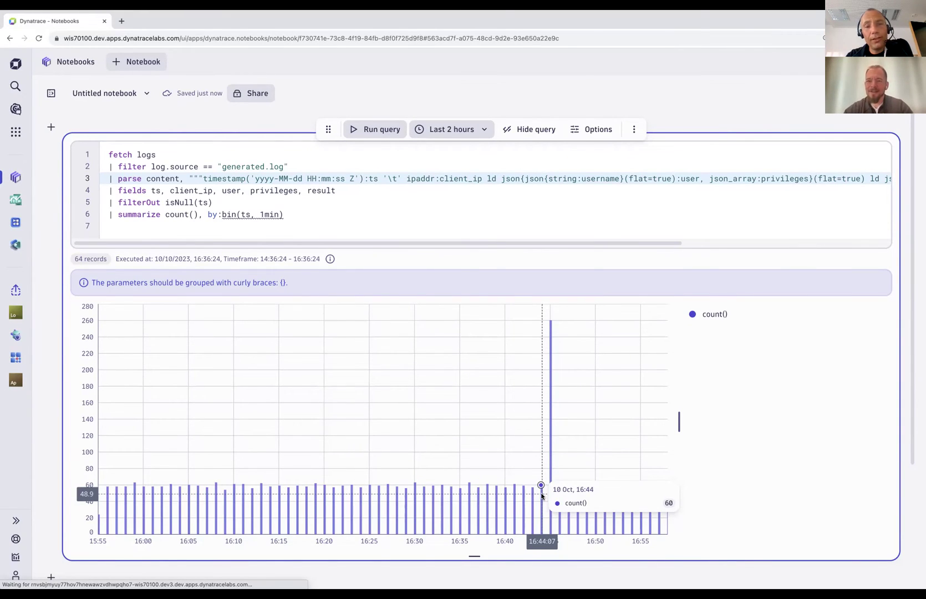
pyautogui.press('super+Tab')
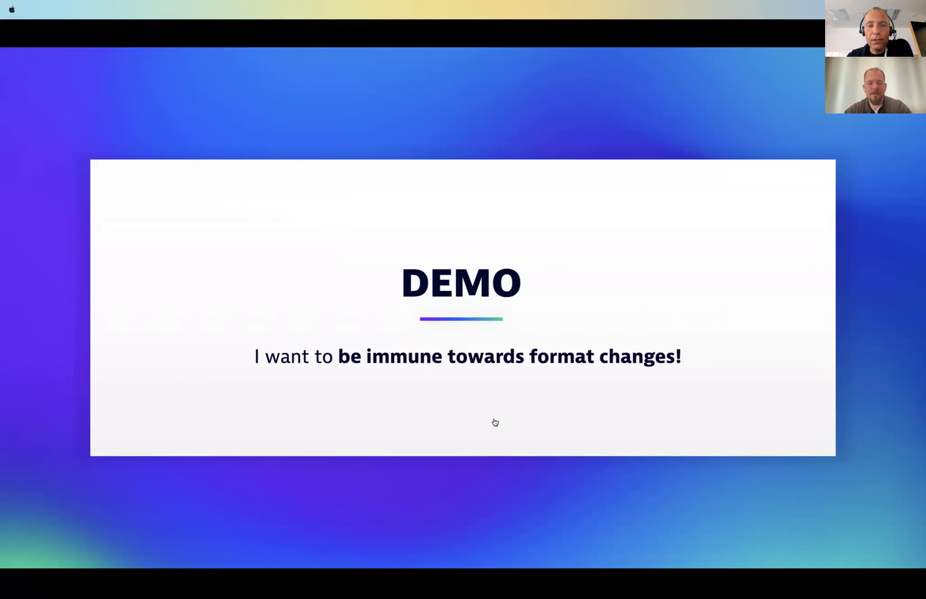
pyautogui.press('super+Tab')
# Step: Replace "summarize count(), by:" in the query's last command with "filter", keeping bin(ts, 1min)
pyautogui.click(333, 228)
pyautogui.press('Up')
pyautogui.press('Up')
pyautogui.press('Down')
pyautogui.press('Right')
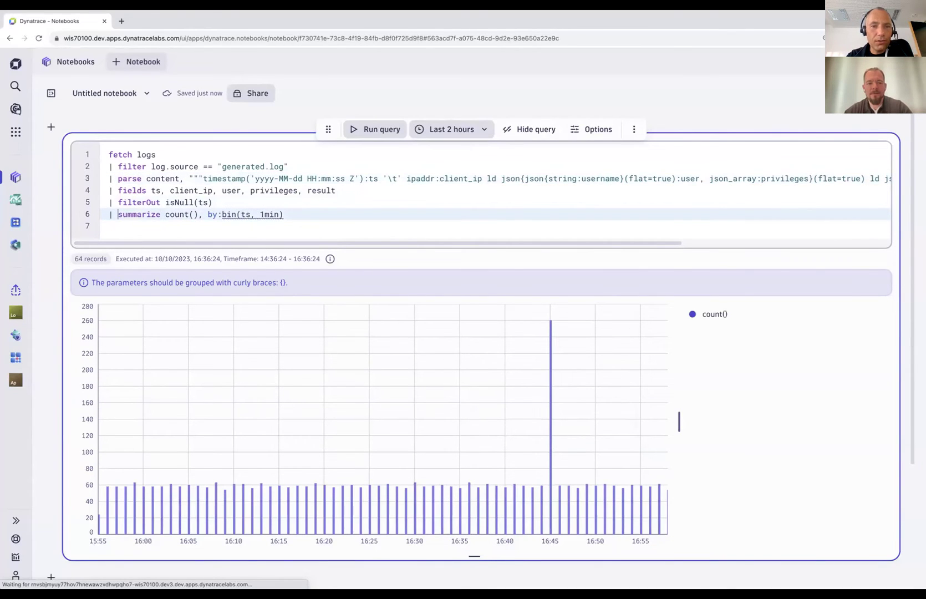
pyautogui.hotkey('ctrl', 'shift', 'Right')
pyautogui.hotkey('ctrl', 'shift', 'Right')
pyautogui.hotkey('ctrl', 'shift', 'Right')
pyautogui.hotkey('ctrl', 'shift', 'Right')
pyautogui.hotkey('shift', 'Right')
pyautogui.write('filte')
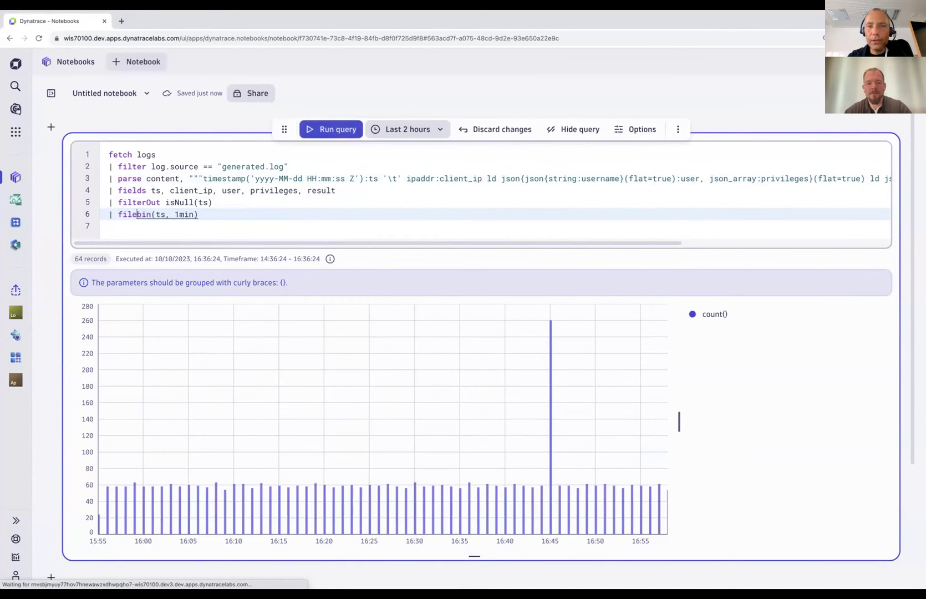
pyautogui.write('r')
# Step: Complete the last filter as bin(ts, 1min) == toTimestamp("2023-10-10T13:45:00Z")
pyautogui.press('Right')
pyautogui.press('Right')
pyautogui.press('Right')
pyautogui.press('Right')
pyautogui.press('Right')
pyautogui.press('Right')
pyautogui.press('Right')
pyautogui.press('End')
pyautogui.write('== toTiemstam')
pyautogui.press('BackSpace')
pyautogui.press('BackSpace')
pyautogui.press('BackSpace')
pyautogui.press('BackSpace')
pyautogui.press('BackSpace')
pyautogui.press('BackSpace')
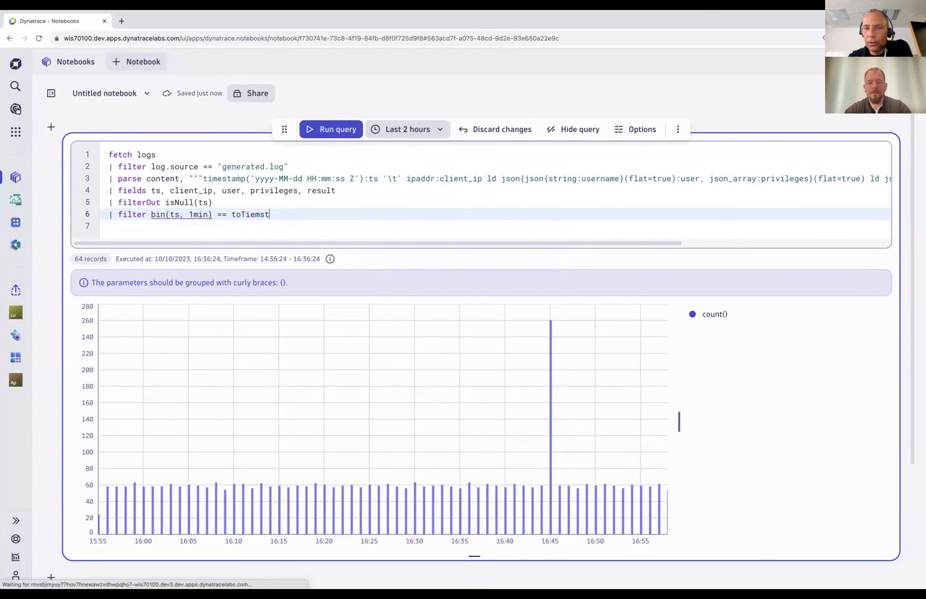
pyautogui.write('mes')
pyautogui.press('Return')
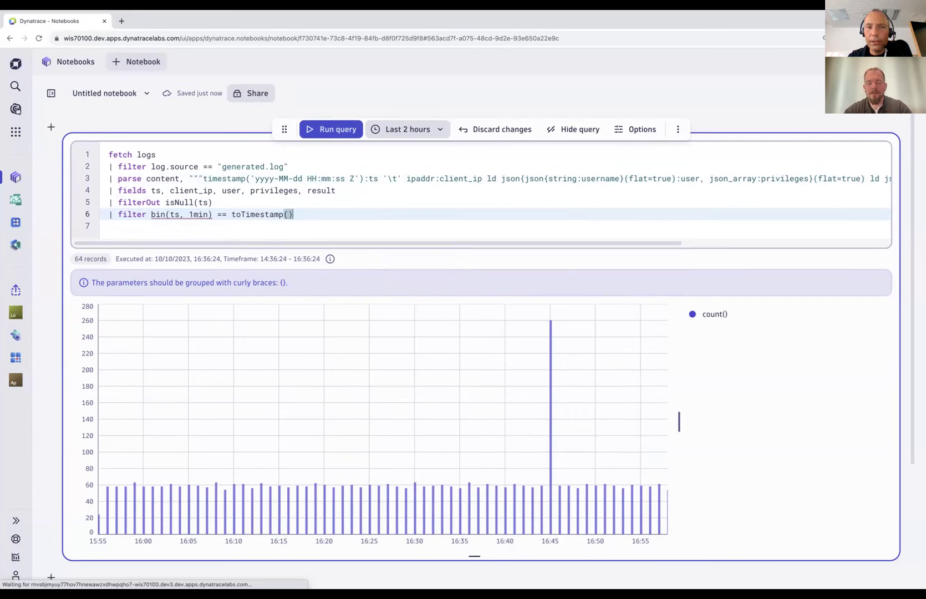
pyautogui.write('"')
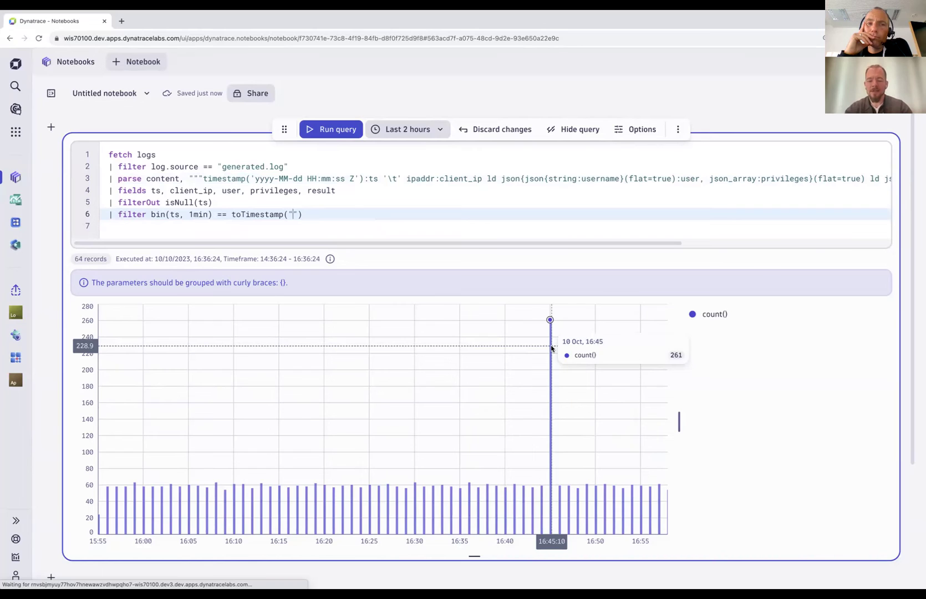
pyautogui.write('2023')
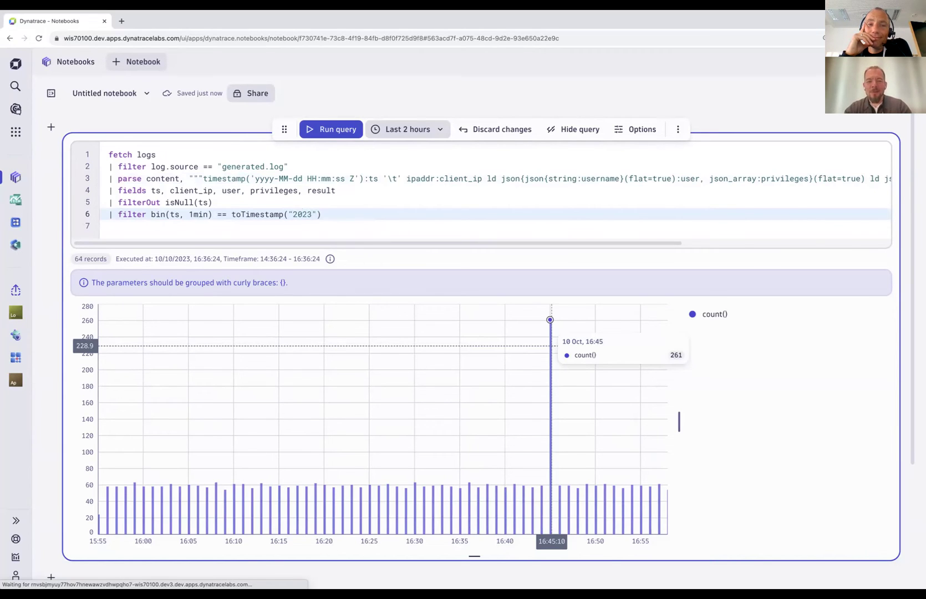
pyautogui.write('-10-10T')
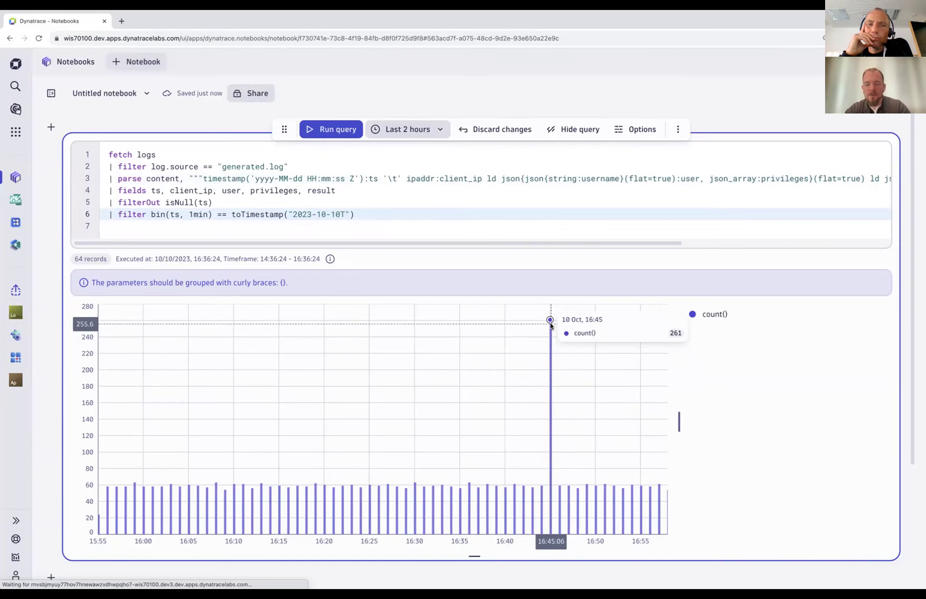
pyautogui.write('13:45:00Z')
# Step: Append "| summarize c=count(), by: client_ip" and "| sort c desc" after the minute filter and run the query
pyautogui.press('End')
pyautogui.press('Return')
pyautogui.write('| summarize c=count(), by: client_ip  | sort c desc')
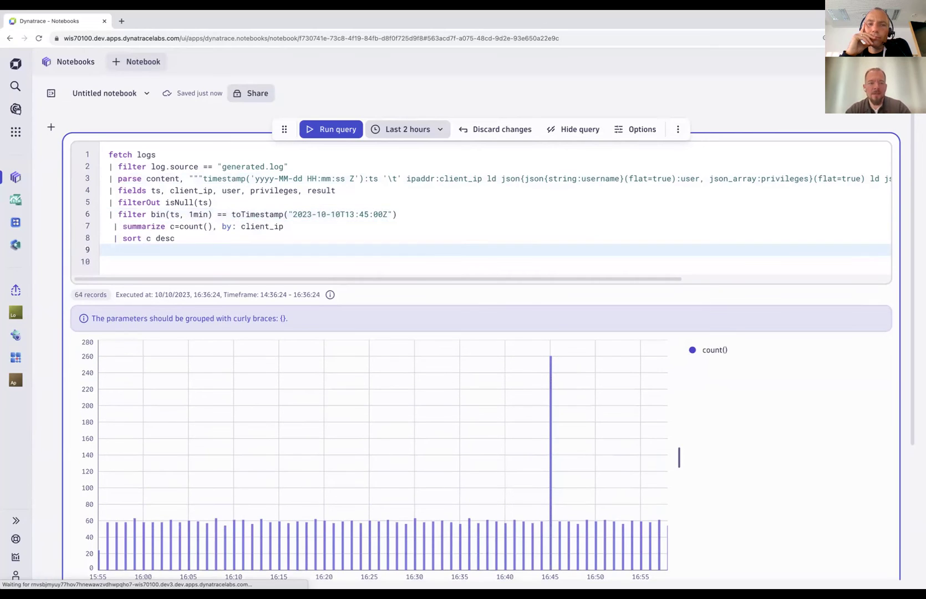
pyautogui.press('Up')
pyautogui.press('Up')
pyautogui.press('Delete')
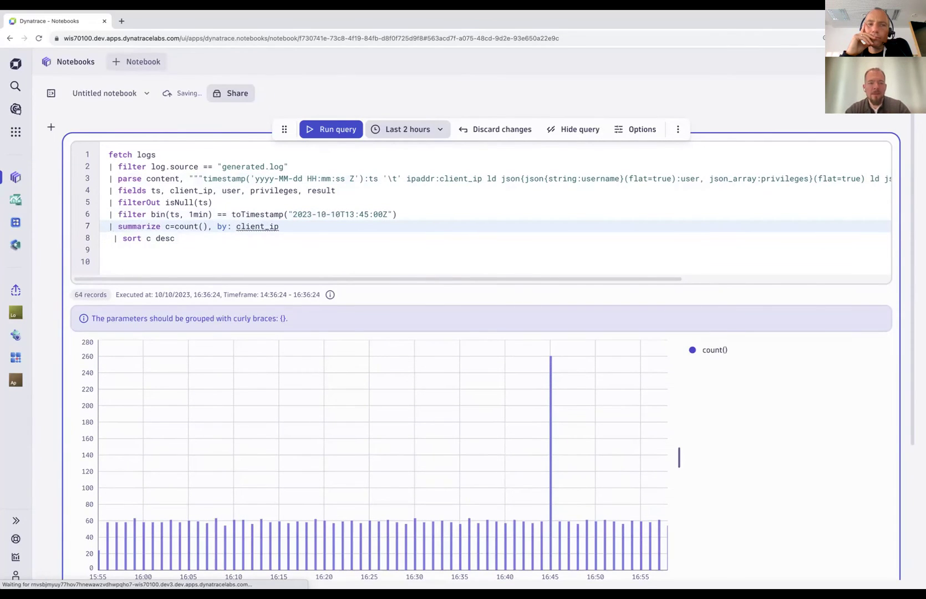
pyautogui.press('Down')
pyautogui.press('Delete')
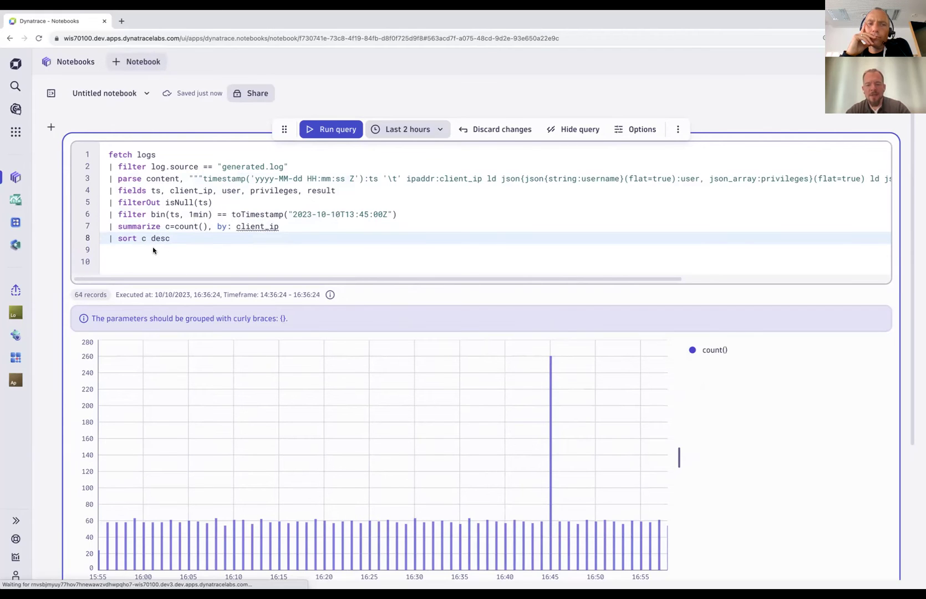
pyautogui.moveTo(554, 364)
pyautogui.click(340, 130)
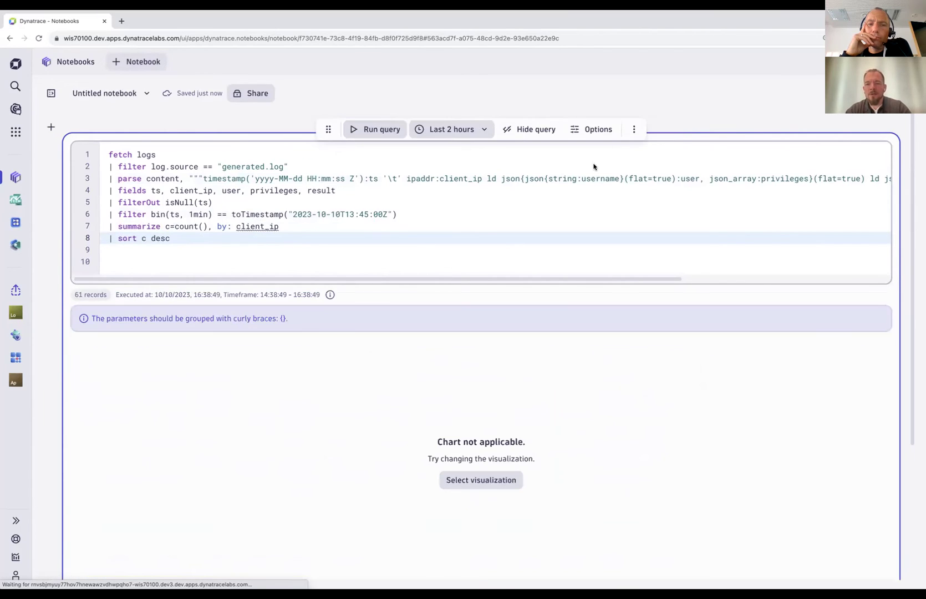
# Step: Switch the section's visualization from bar chart to Table and close its options
pyautogui.click(609, 134)
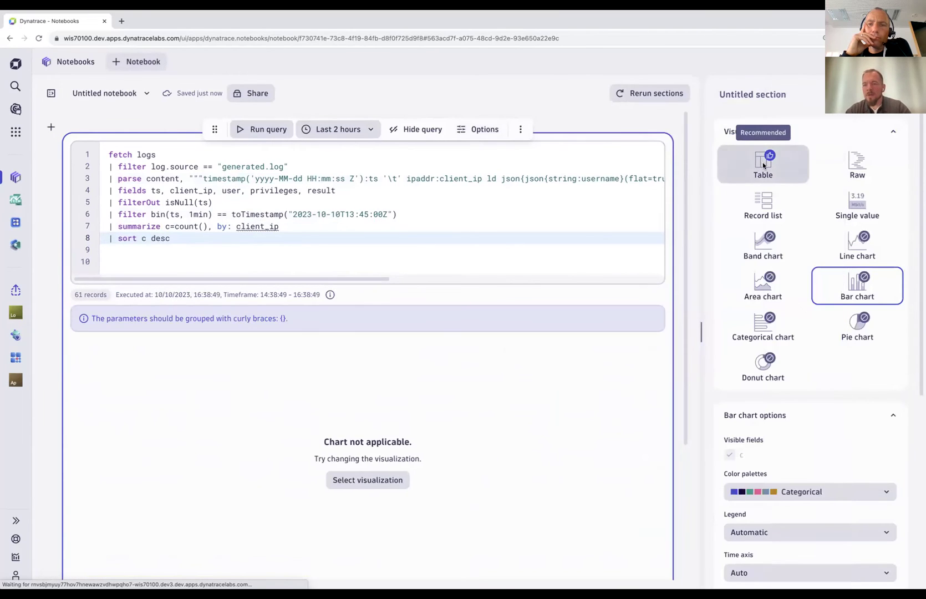
pyautogui.click(762, 162)
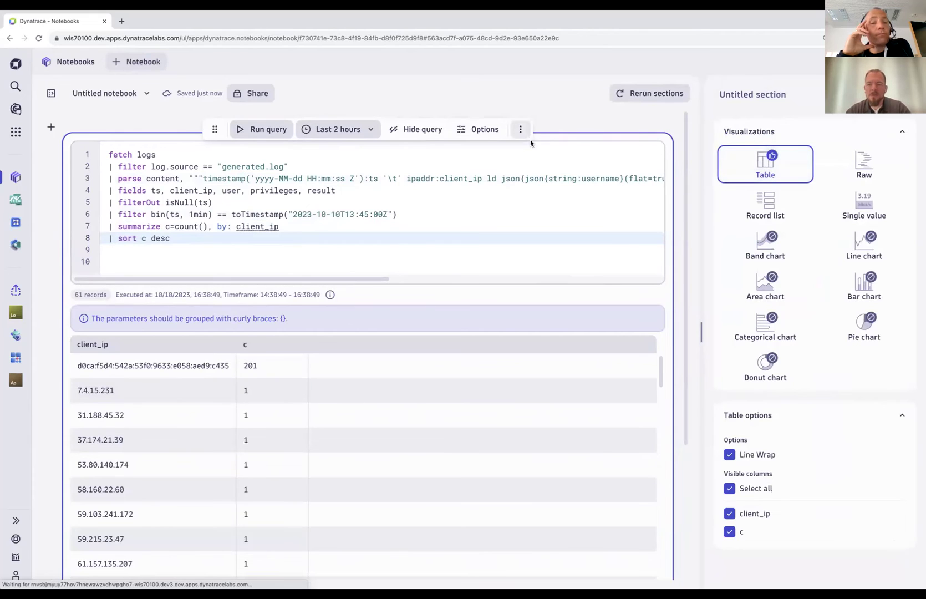
pyautogui.click(483, 130)
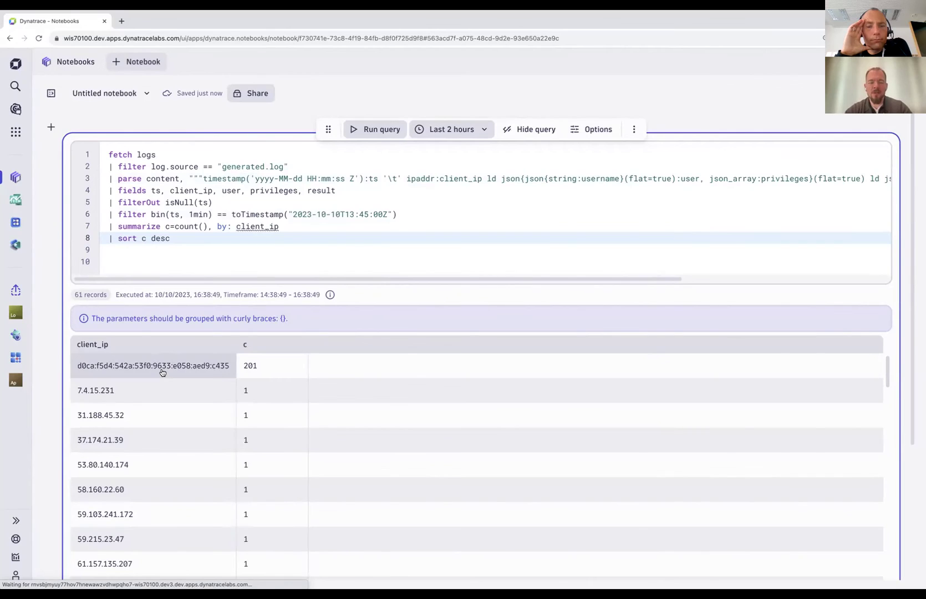
pyautogui.press('super+Tab')
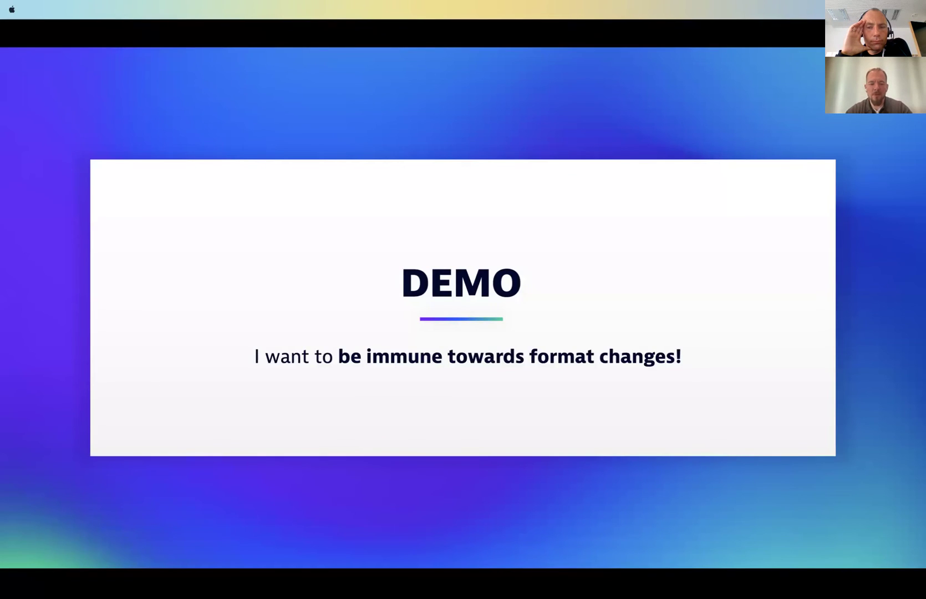
pyautogui.press('super+Tab')
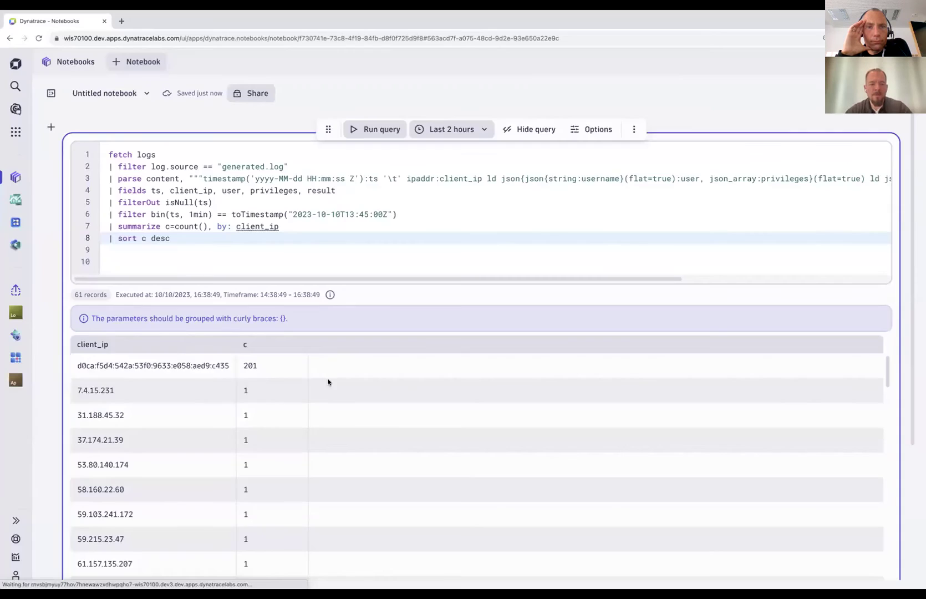
# Step: Replace the summarize and sort commands with "| filter client_ip == toIp("d0ca:f5d4:542a:53f0:9633:e058:aed9:c435")" and "| summarize by: client_ip, {collectArray(user), count()}"
pyautogui.moveTo(230, 366); pyautogui.dragTo(75, 367)
pyautogui.press('super+c')
pyautogui.click(166, 237)
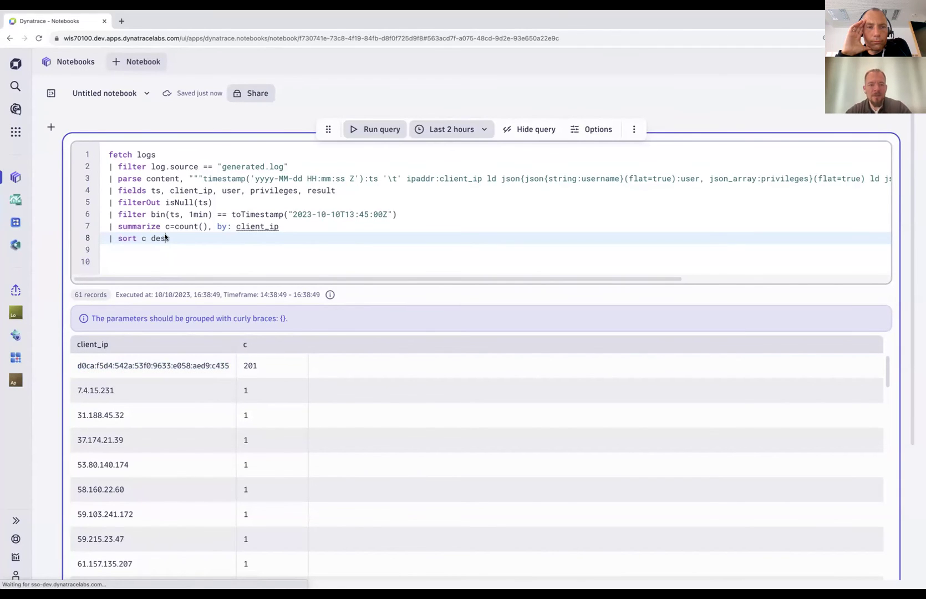
pyautogui.click(175, 226)
pyautogui.click(233, 238)
pyautogui.press('Home')
pyautogui.press('Up')
pyautogui.hotkey('shift', 'Down')
pyautogui.hotkey('shift', 'Down')
pyautogui.write('| filter ')
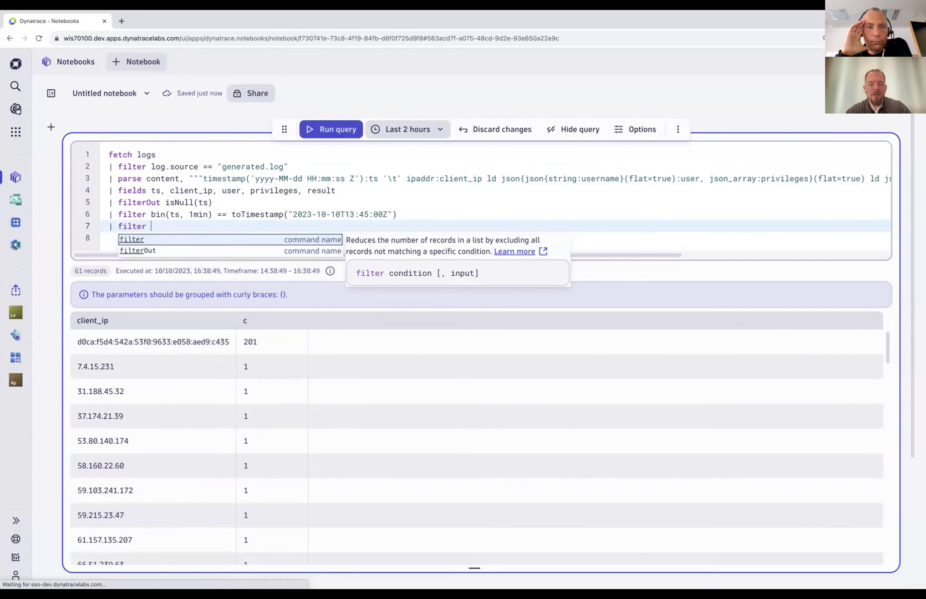
pyautogui.write('client_ip == i')
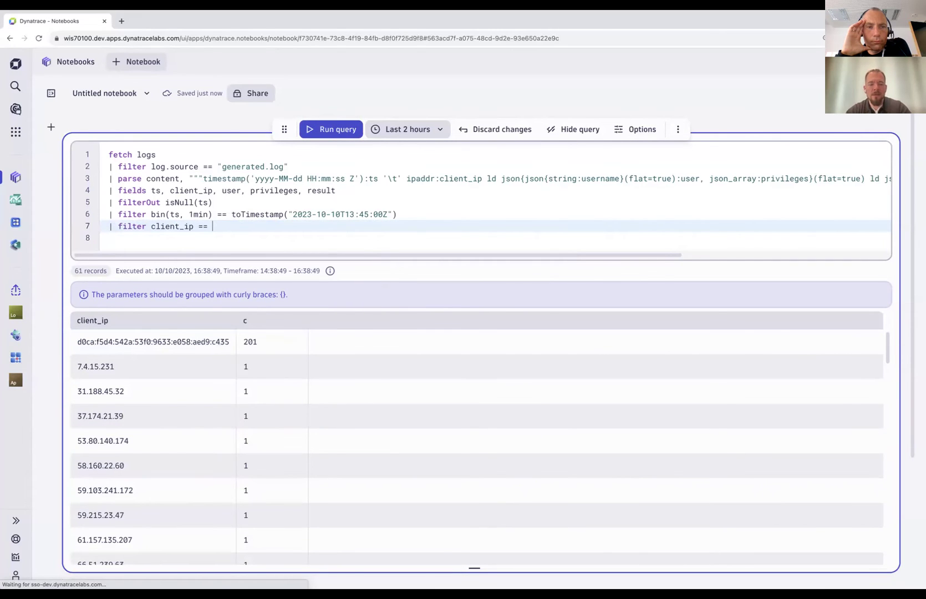
pyautogui.press('BackSpace')
pyautogui.write('toIp("')
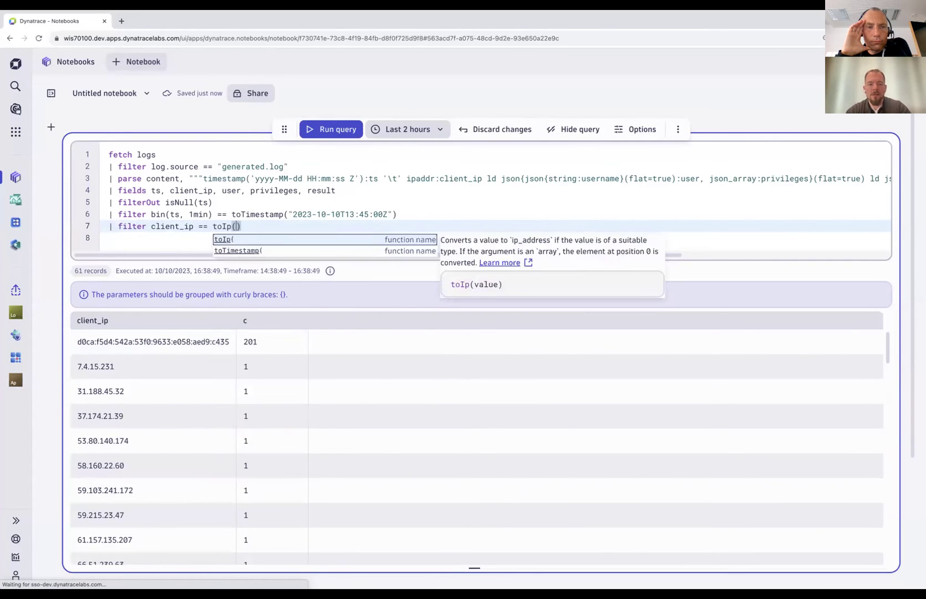
pyautogui.press('super+v')
pyautogui.write('")')
pyautogui.press('Return')
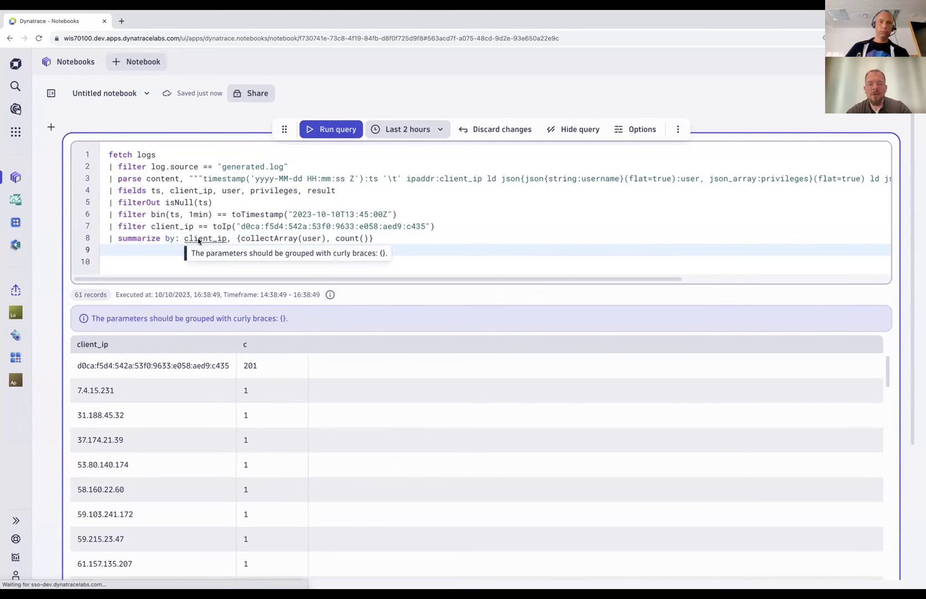
# Step: Delete the bin(ts, 1min) timestamp filter line from the query and run it
pyautogui.click(292, 214)
pyautogui.tripleClick(292, 214)
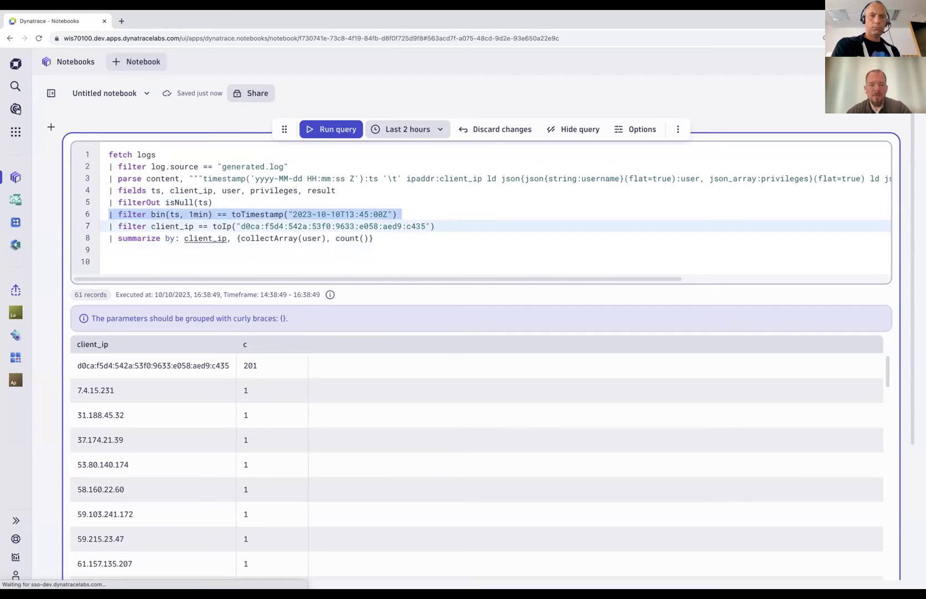
pyautogui.press('BackSpace')
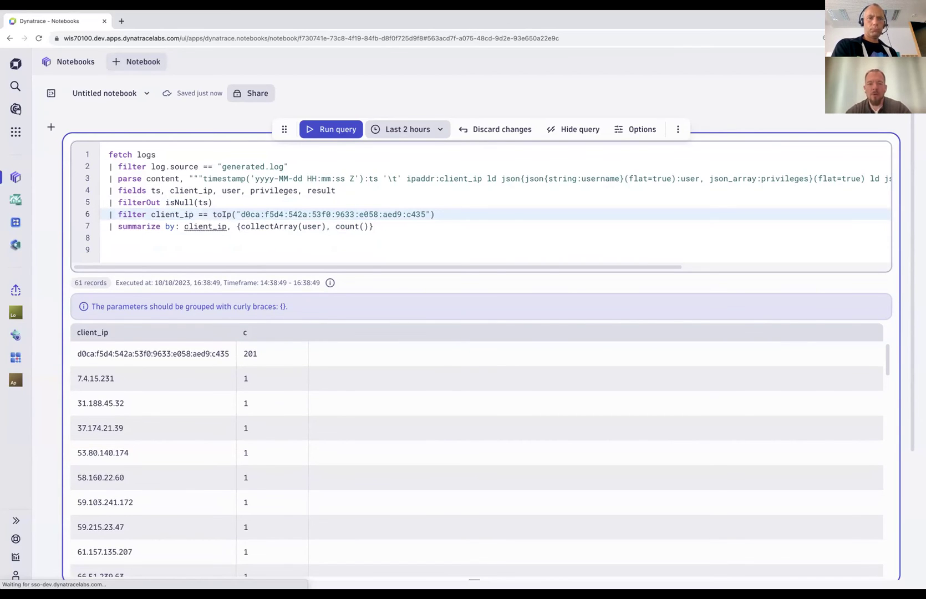
pyautogui.click(326, 134)
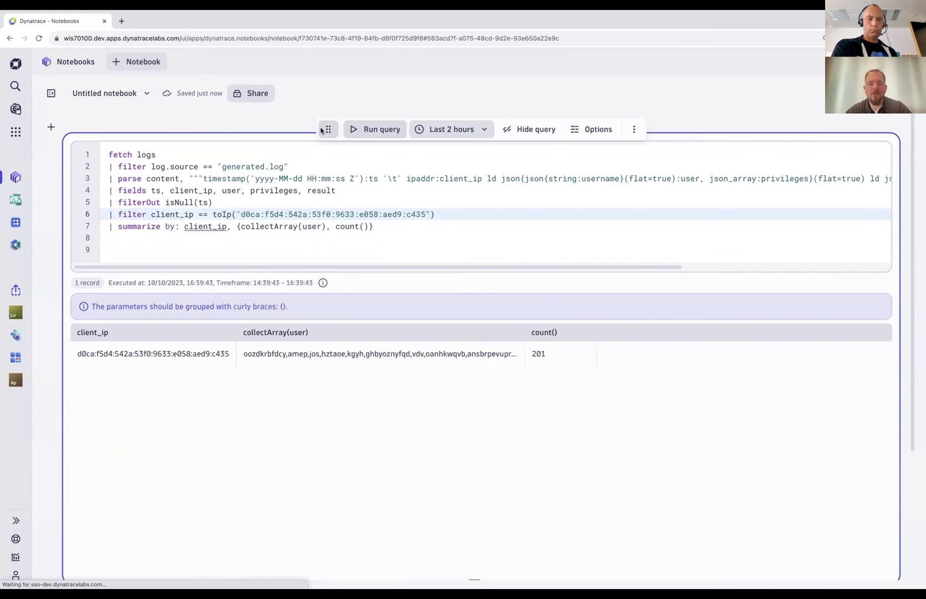
# Step: Show the query result as a Record list and close the visualization options
pyautogui.click(592, 130)
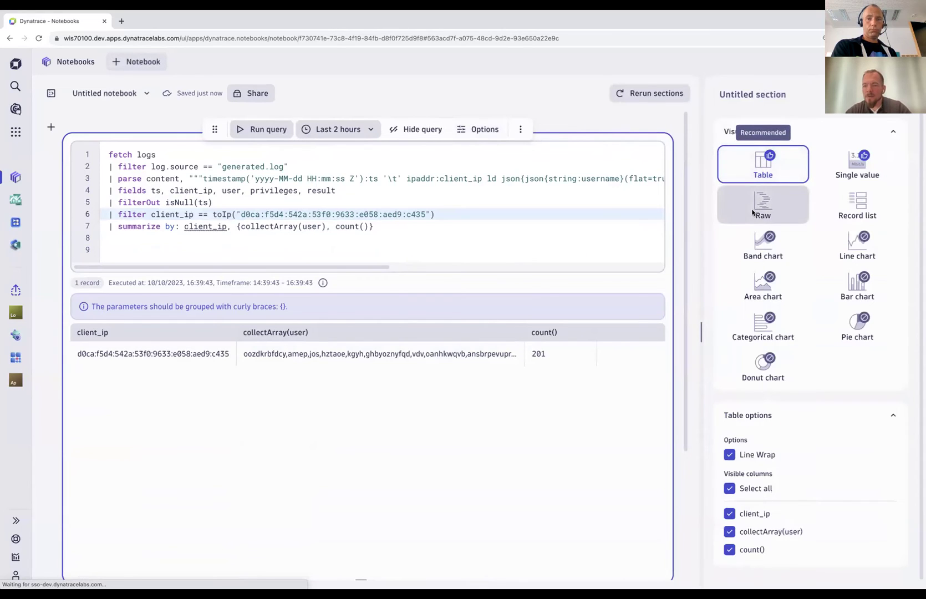
pyautogui.click(856, 166)
pyautogui.click(858, 205)
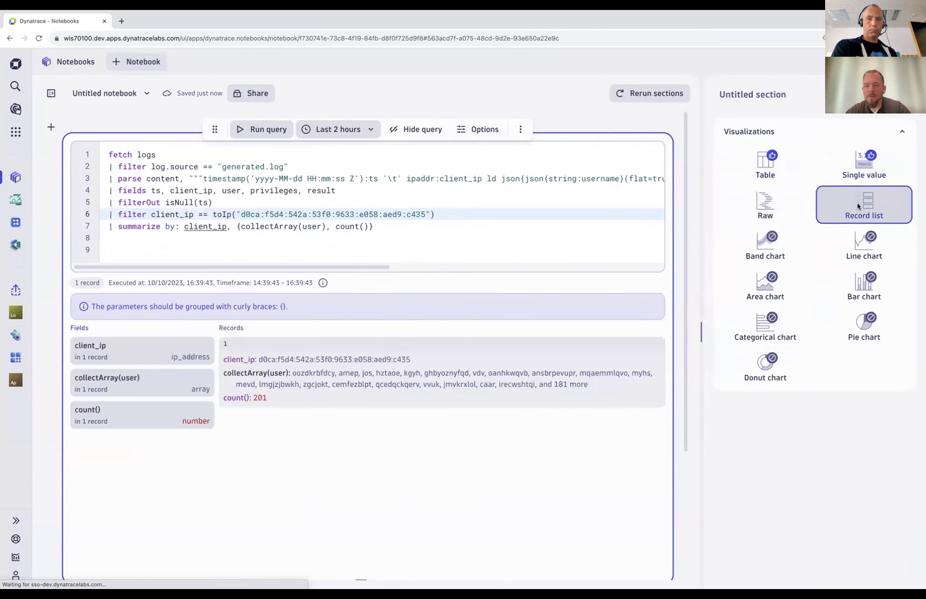
pyautogui.click(479, 129)
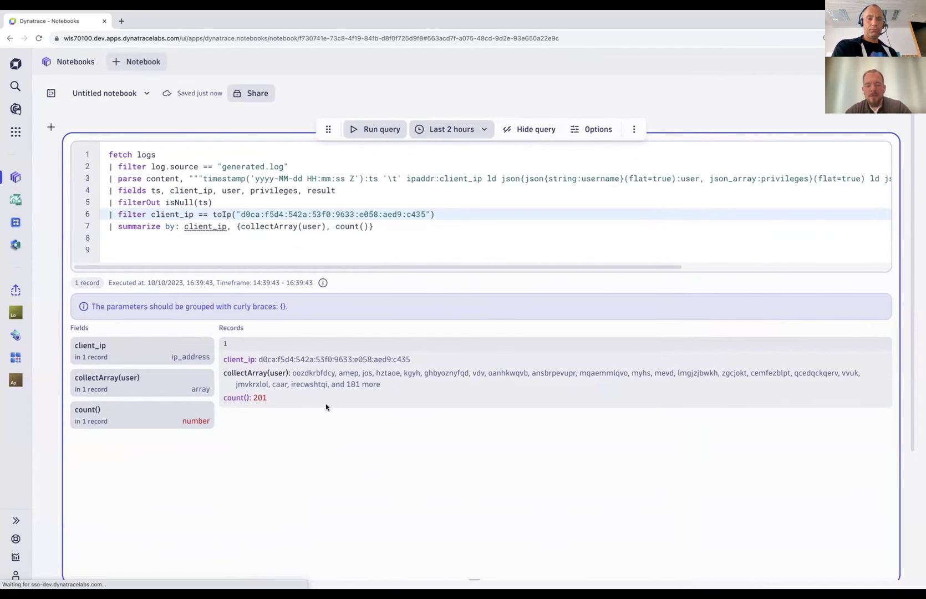
# Step: Open the collectArray(user) array of the record and look through its user elements
pyautogui.click(358, 373)
pyautogui.click(259, 399)
pyautogui.scroll(-15, 261, 455)
pyautogui.scroll(-15, 261, 454)
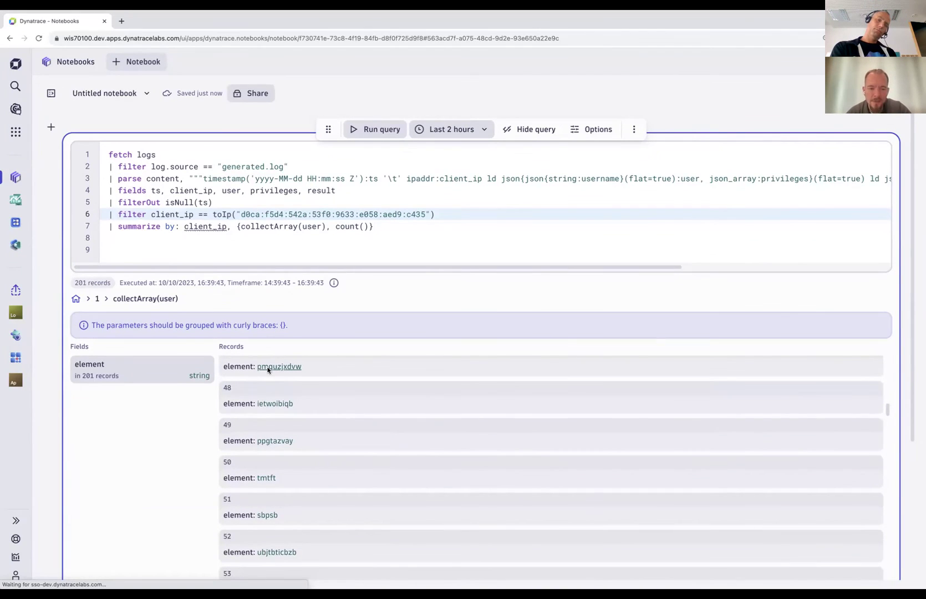
pyautogui.scroll(-1, 270, 442)
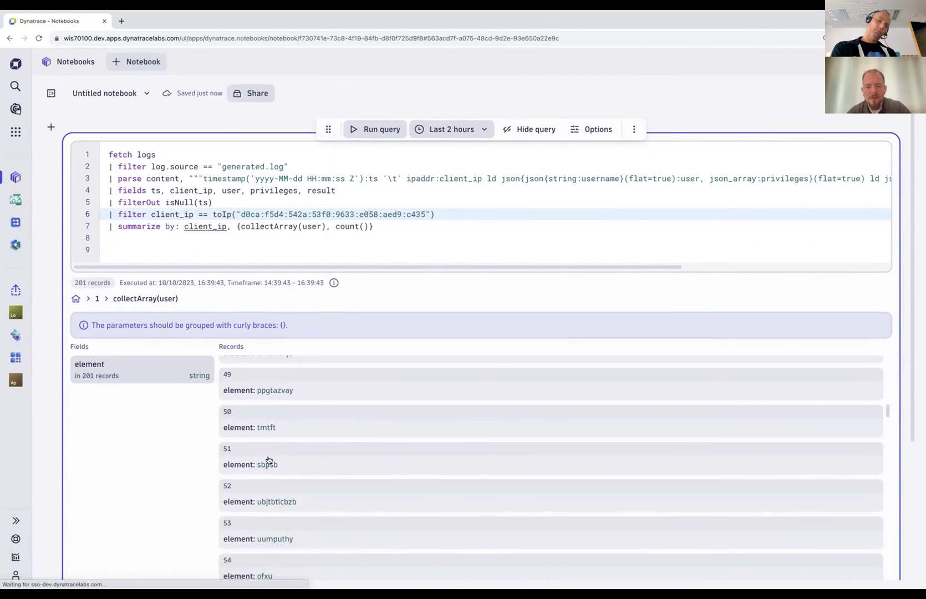
# Step: Change the summarize grouping to {client_ip, result} and run the query
pyautogui.click(306, 207)
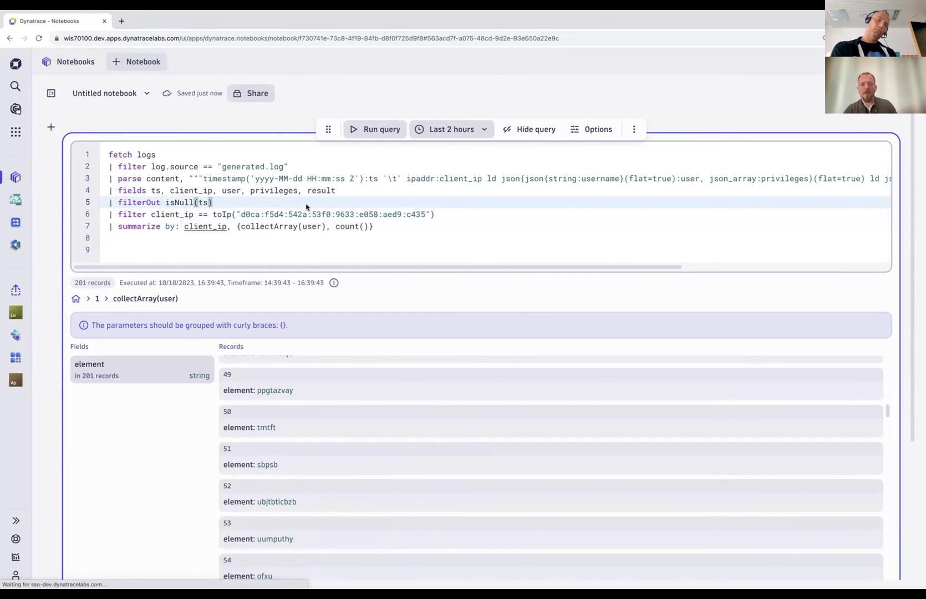
pyautogui.click(185, 227)
pyautogui.doubleClick(185, 226)
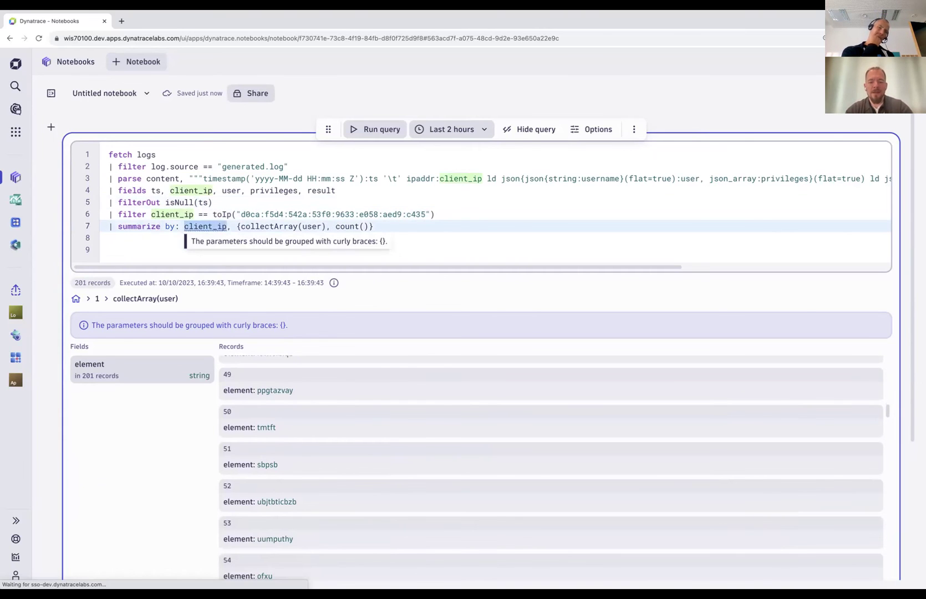
pyautogui.write('{client_ip, result')
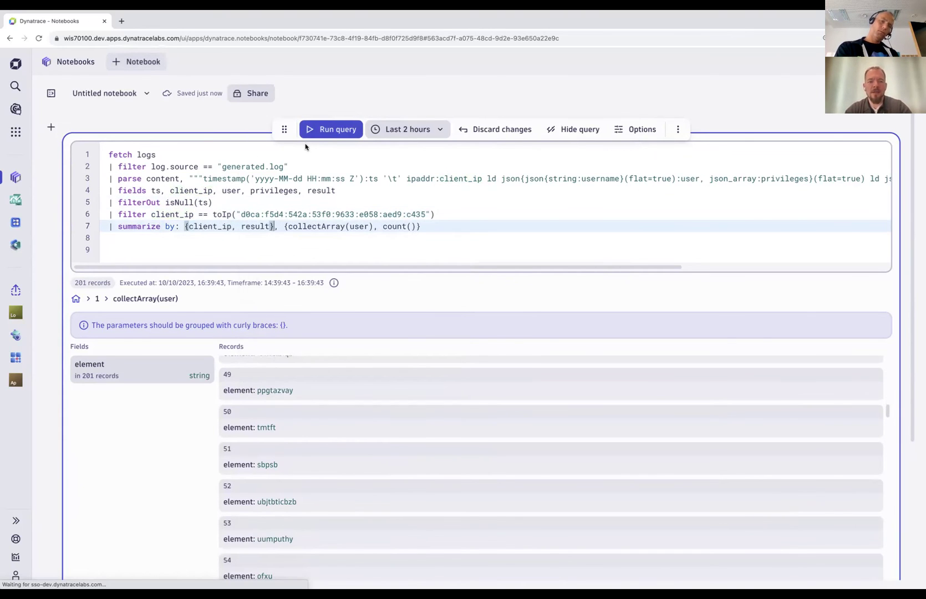
pyautogui.click(324, 129)
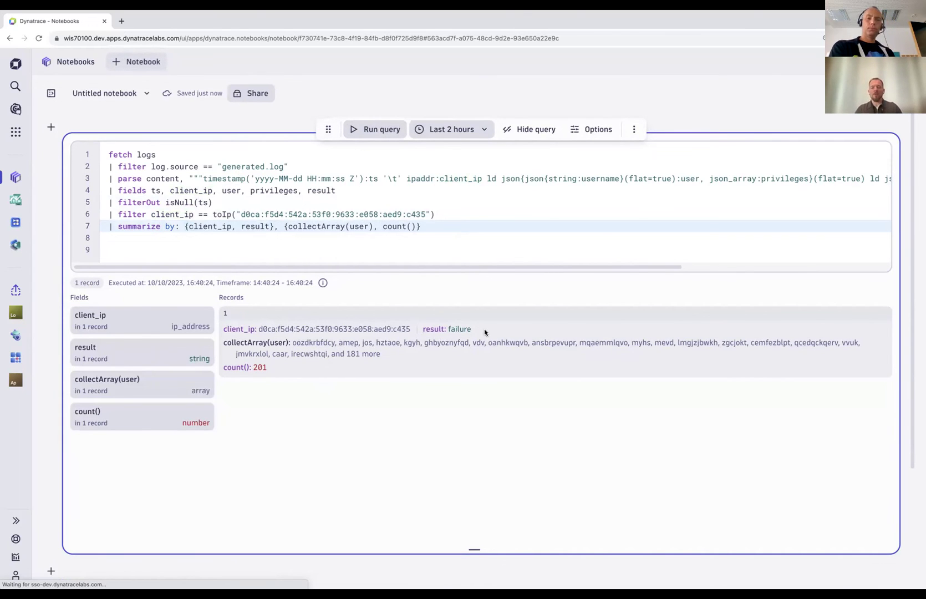
pyautogui.press('super+Tab')
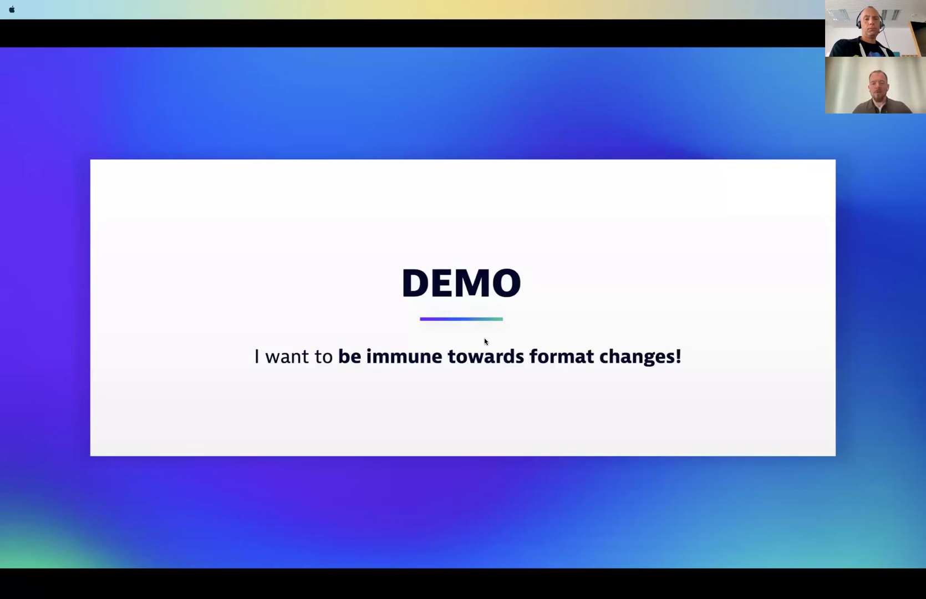
pyautogui.press('super+Tab')
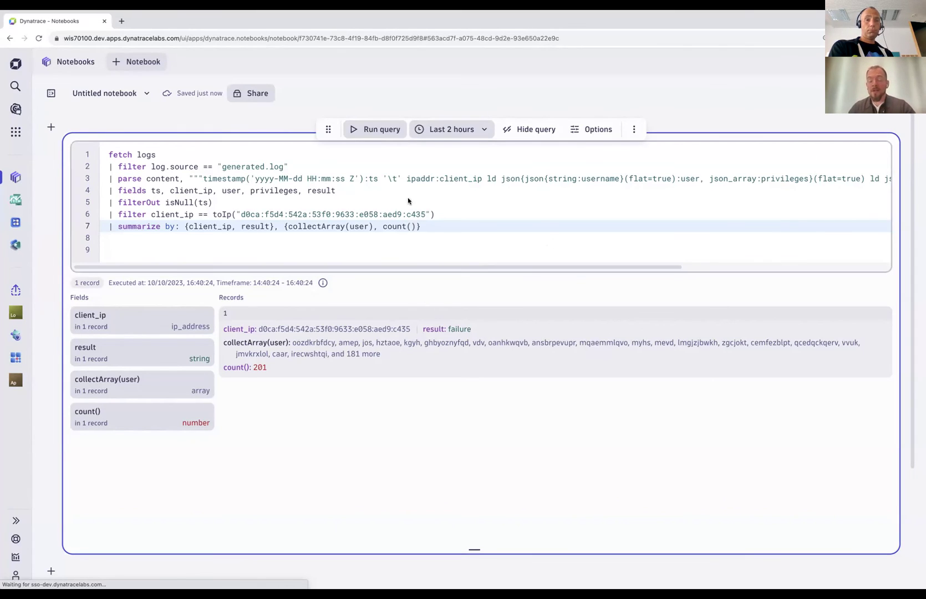
# Step: Replace all commands from parse through summarize with "| fields content", keeping the log.source filter
pyautogui.click(259, 199)
pyautogui.press('Down')
pyautogui.press('Up')
pyautogui.press('Up')
pyautogui.press('Up')
pyautogui.press('super+Left')
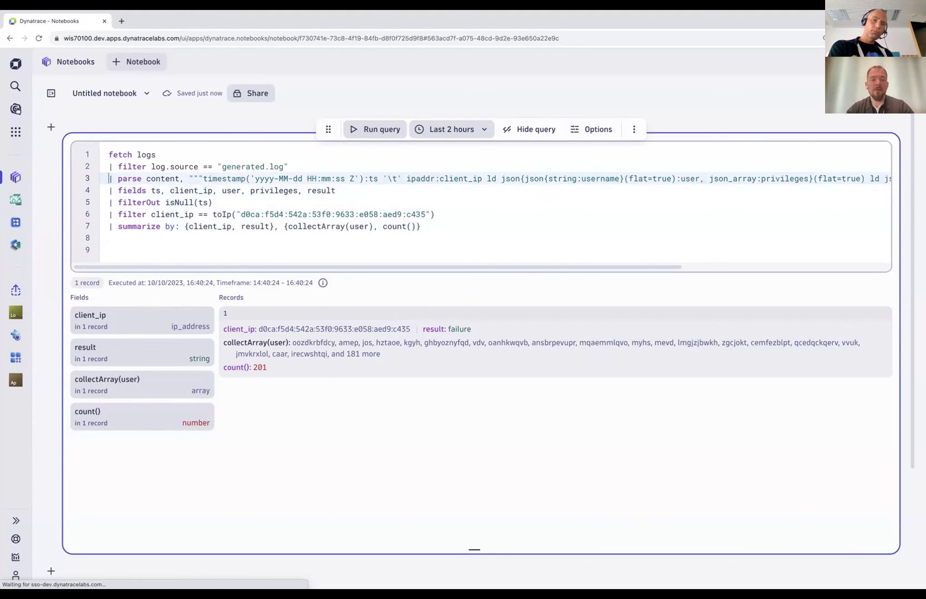
pyautogui.hotkey('shift', 'Down')
pyautogui.hotkey('shift', 'Down')
pyautogui.hotkey('shift', 'Down')
pyautogui.hotkey('shift', 'Down')
pyautogui.hotkey('shift', 'Down')
pyautogui.press('BackSpace')
pyautogui.write('| fields content')
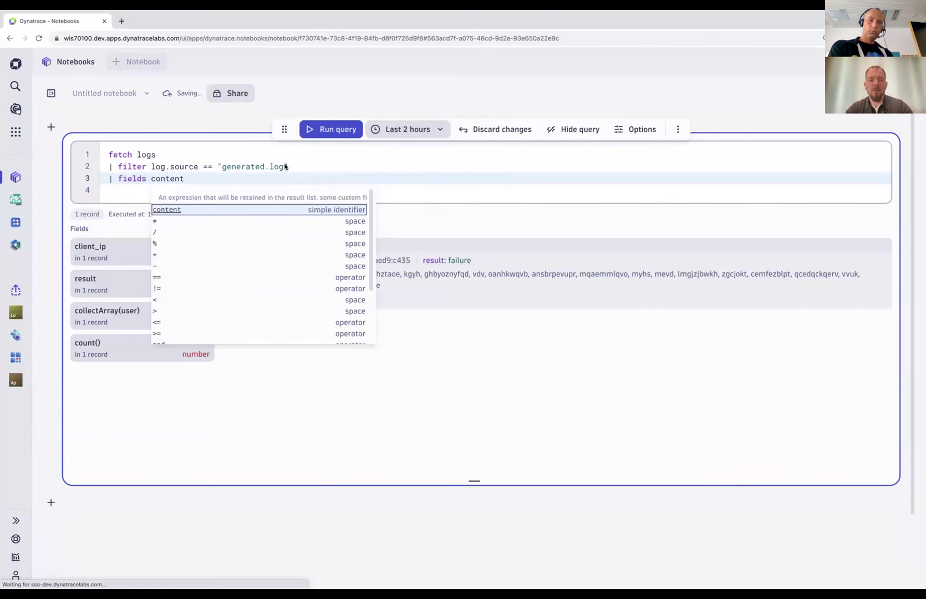
# Step: Run the log query that returns only the content field
pyautogui.press('Escape')
pyautogui.click(337, 129)
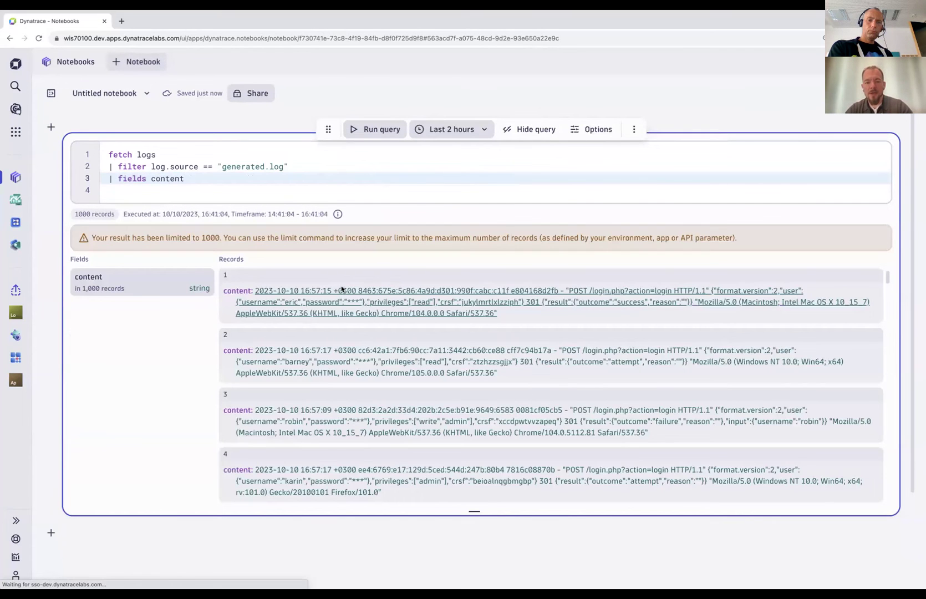
pyautogui.click(361, 290)
pyautogui.click(542, 309)
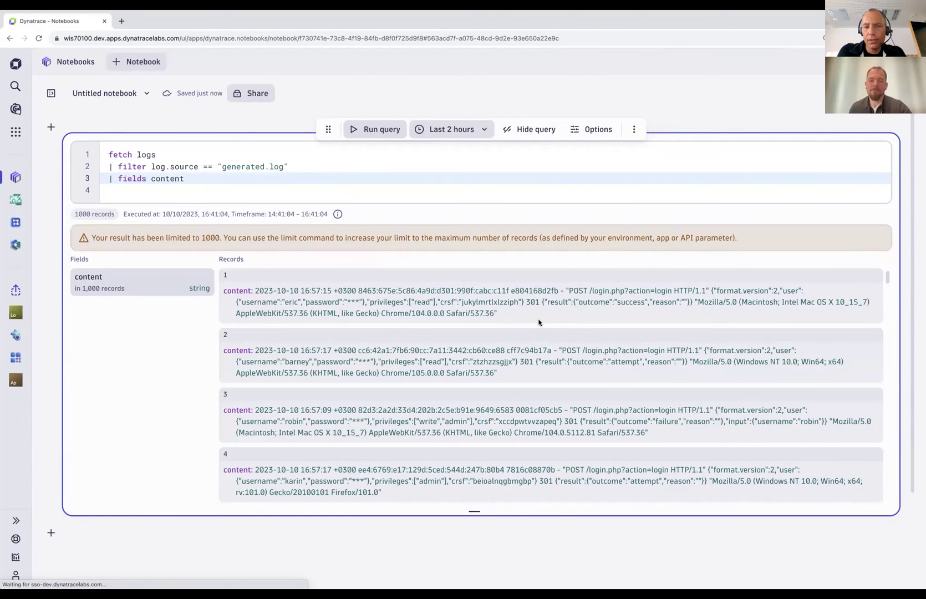
# Step: Undo the replacement of the query commands, restoring the parse through summarize lines
pyautogui.click(344, 184)
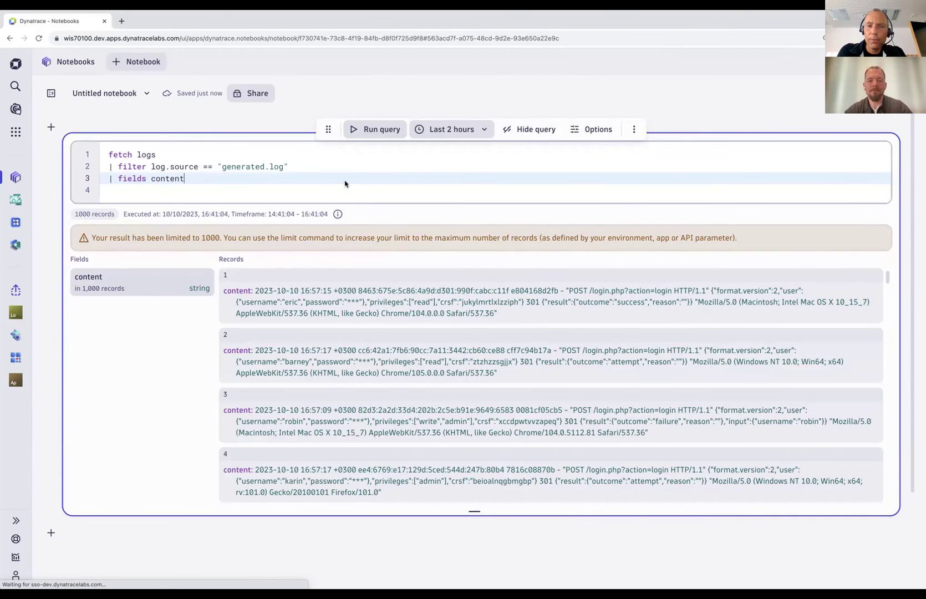
pyautogui.press('super+z')
pyautogui.press('super+z')
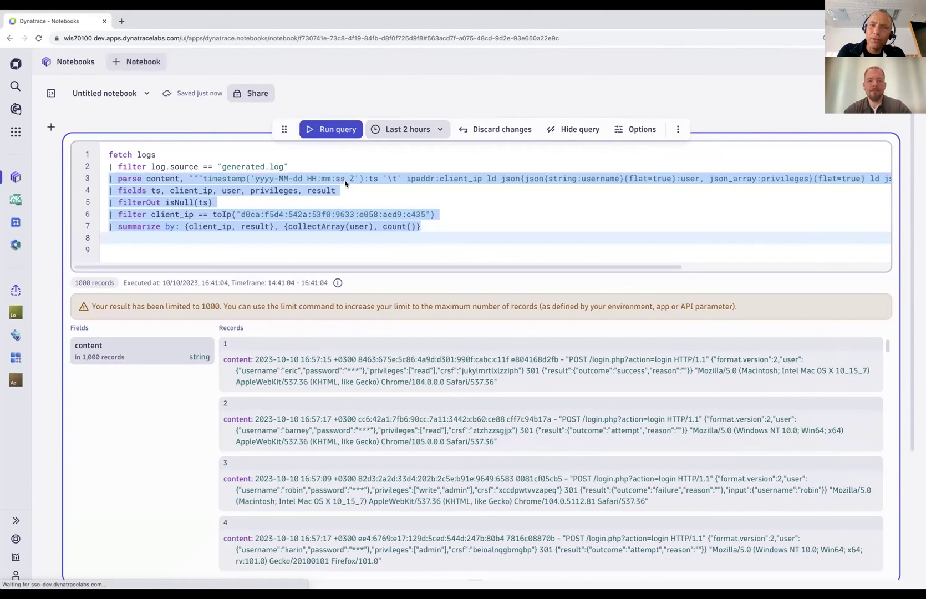
pyautogui.click(354, 191)
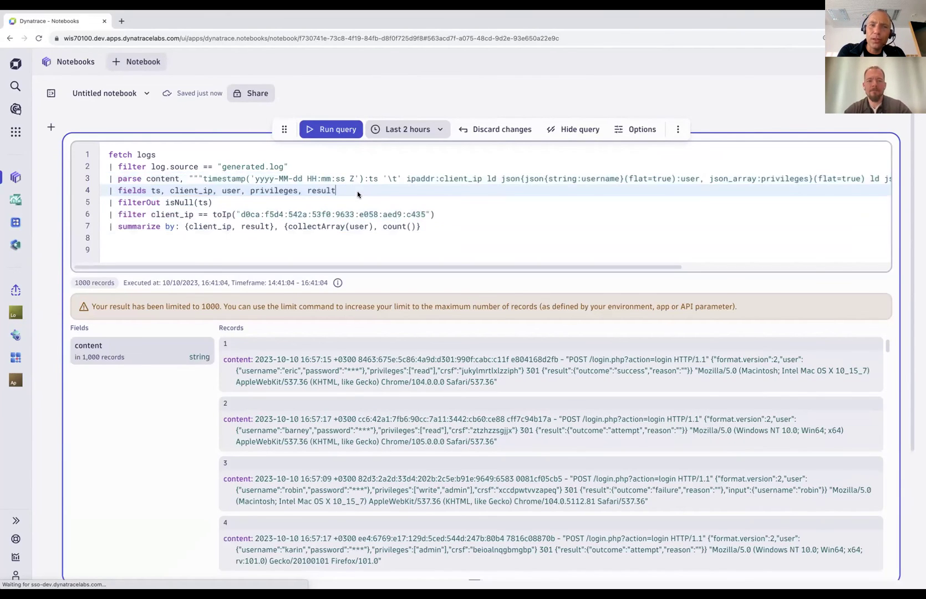
# Step: Open the first record's content in DPL Architect with the login pattern and put both ld matchers on their own lines
pyautogui.click(386, 359)
pyautogui.click(313, 435)
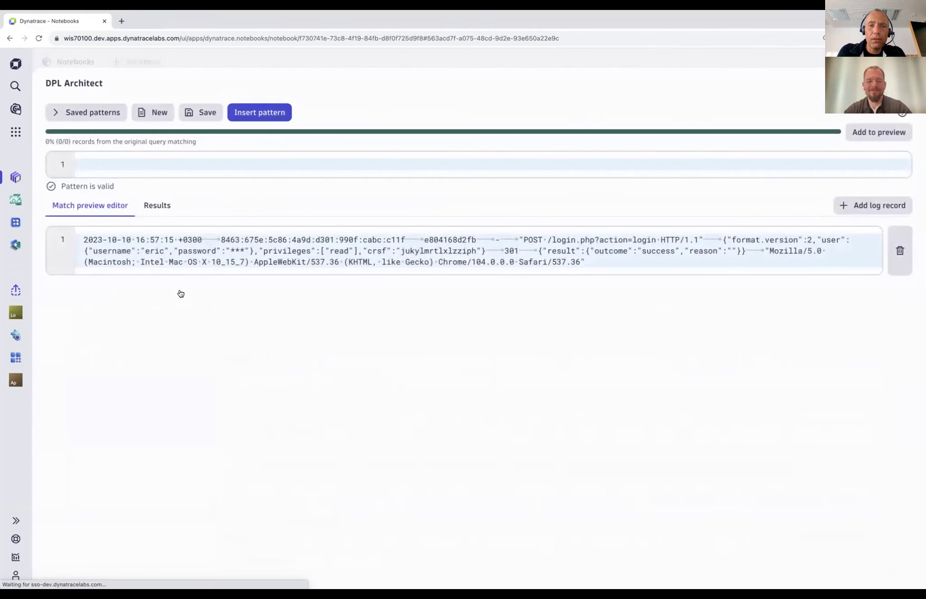
pyautogui.press('Left')
pyautogui.press('Left')
pyautogui.press('Left')
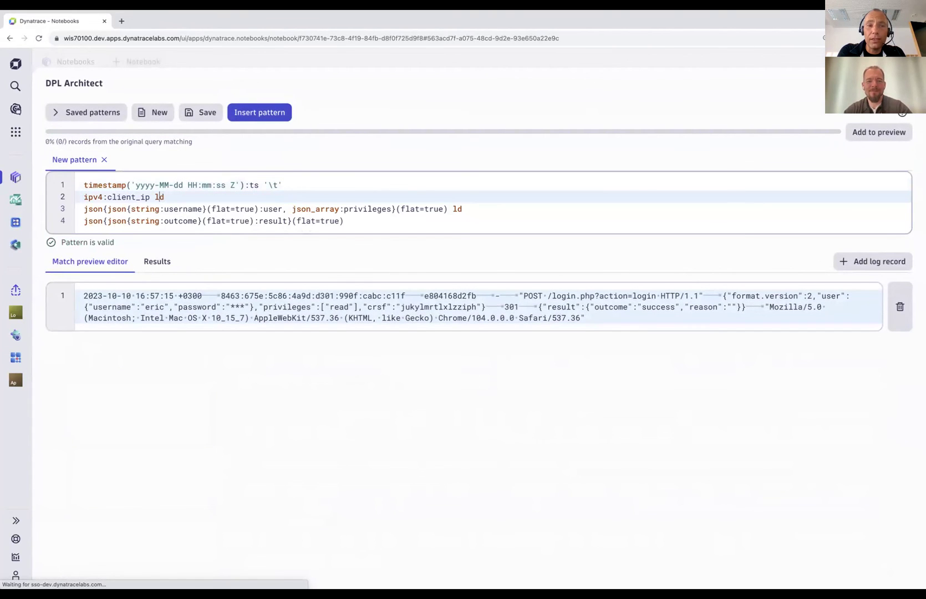
pyautogui.press('Return')
pyautogui.click(449, 222)
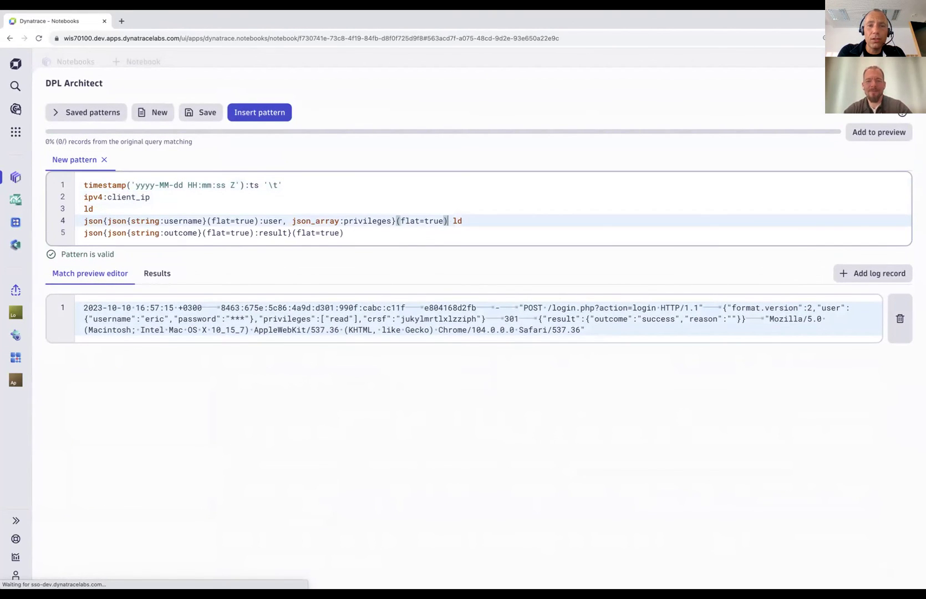
pyautogui.press('Return')
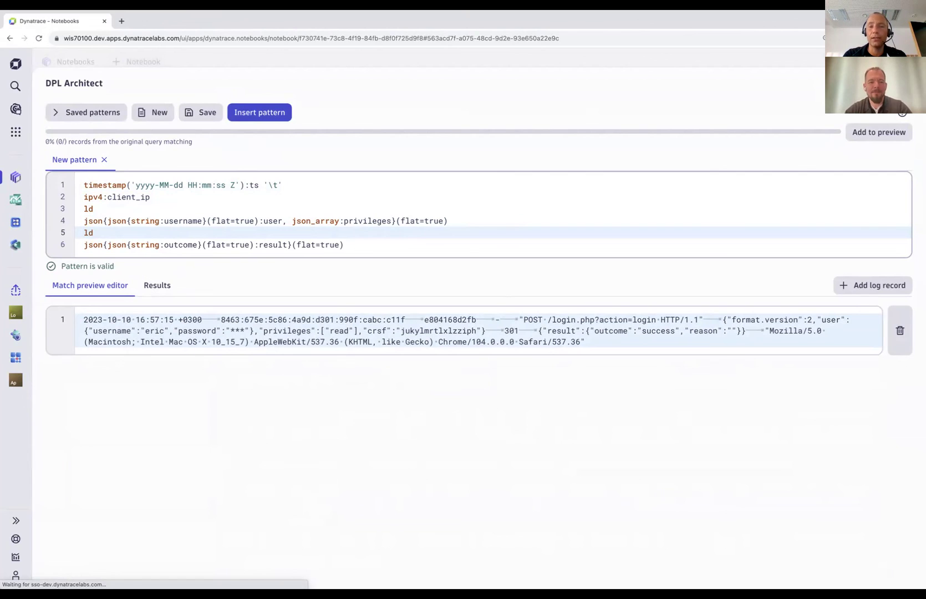
# Step: Check the pattern's parsed results for the sample record and return to the match preview
pyautogui.press('Up')
pyautogui.press('Up')
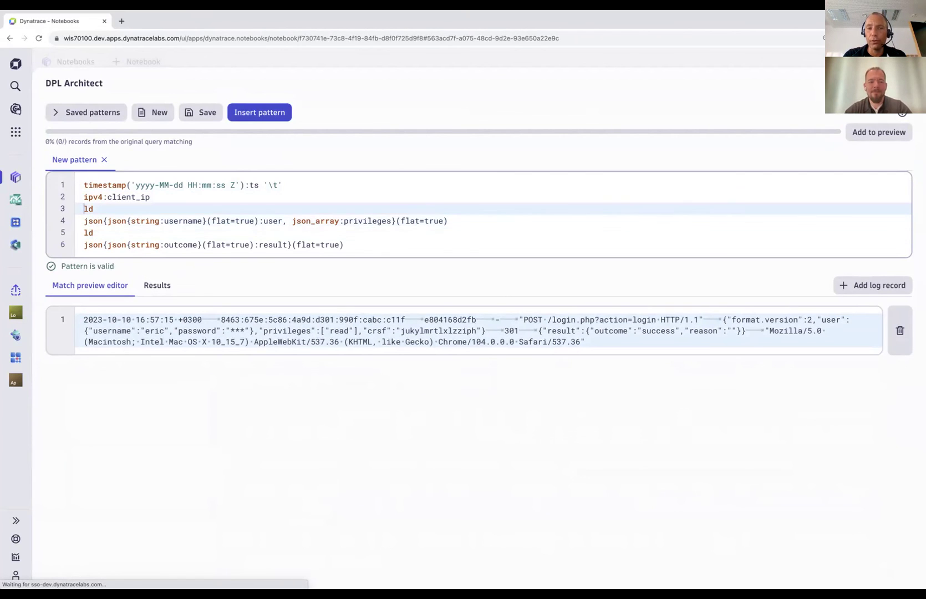
pyautogui.press('Down')
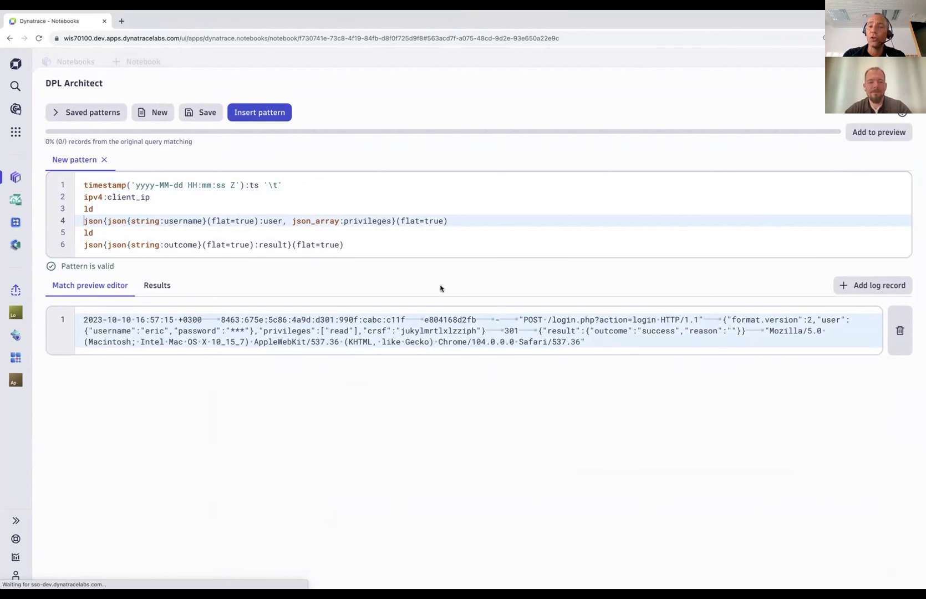
pyautogui.click(165, 292)
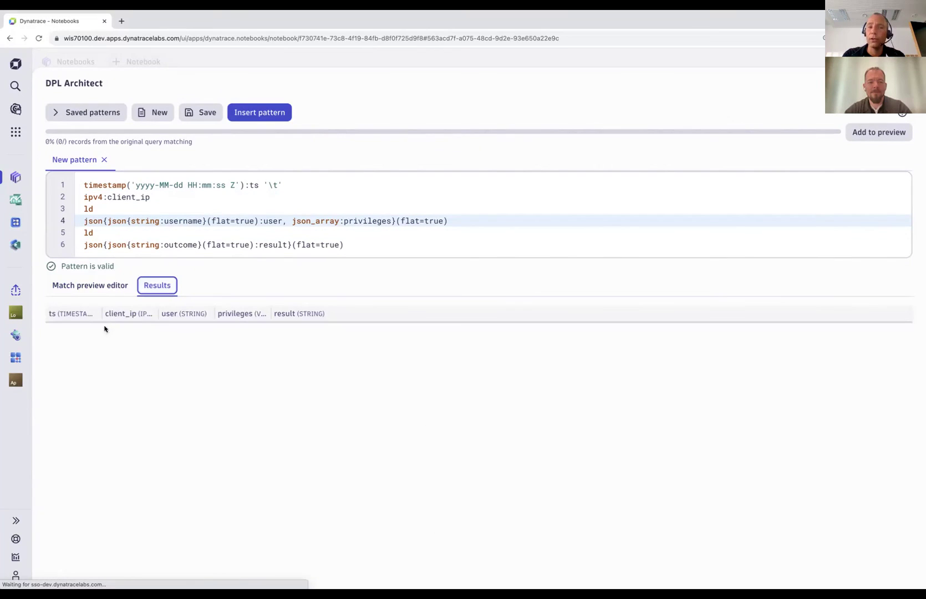
pyautogui.click(92, 285)
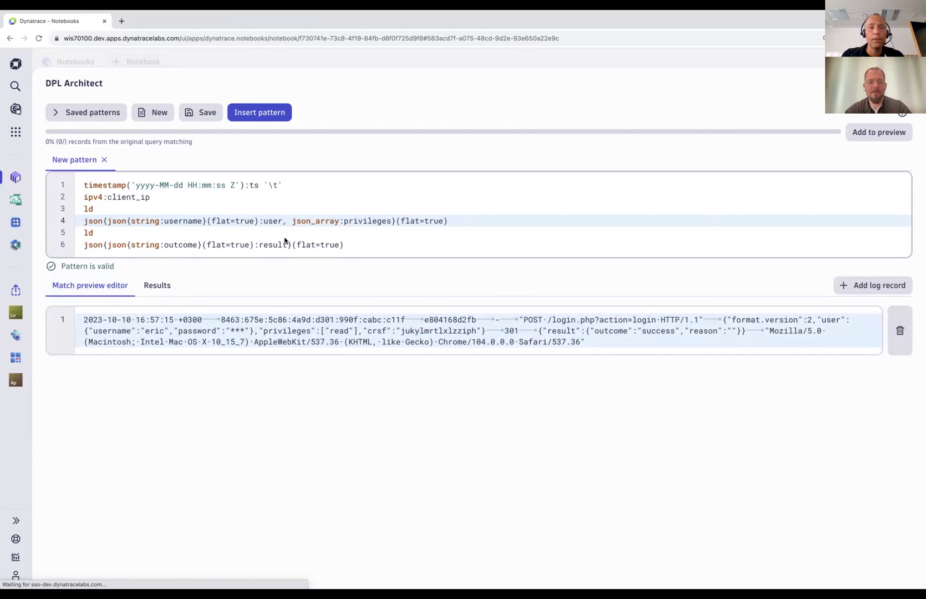
# Step: Replace the ipv4 matcher of client_ip with ipaddr in the pattern
pyautogui.click(84, 197)
pyautogui.press('Right')
pyautogui.press('Right')
pyautogui.press('Right')
pyautogui.press('Right')
pyautogui.press('BackSpace')
pyautogui.press('BackSpace')
pyautogui.write('addr')
pyautogui.click(312, 189)
pyautogui.press('Right')
pyautogui.press('Down')
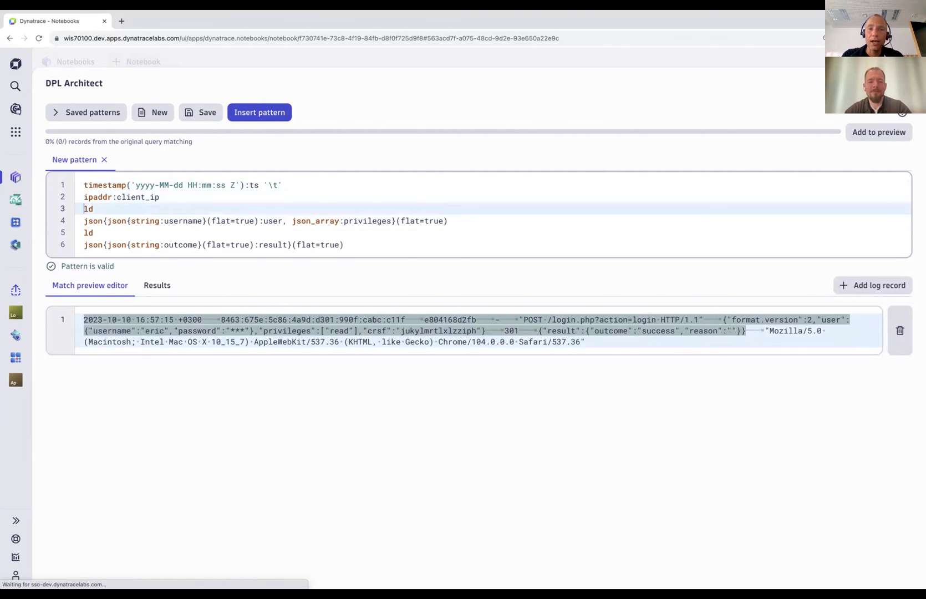
# Step: Add a tab matcher '\t' on a new line after the result JSON matcher
pyautogui.click(354, 248)
pyautogui.press('Return')
pyautogui.write("'\t'")
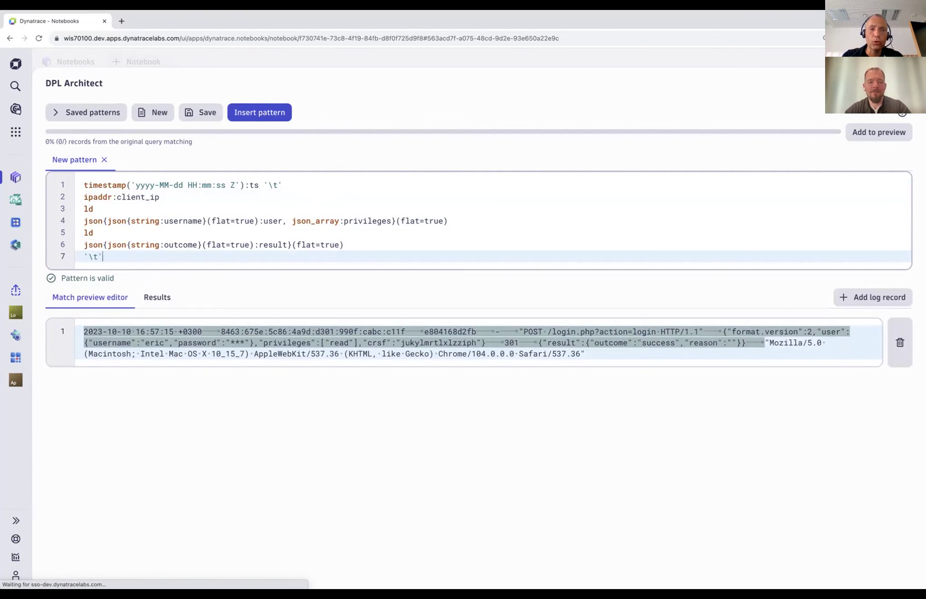
# Step: Look through the suggested DPL matchers for one that fits the quoted user agent string
pyautogui.press('Return')
pyautogui.hotkey('ctrl', 'space')
pyautogui.press('Down')
pyautogui.press('Down')
pyautogui.press('Down')
pyautogui.press('Down')
pyautogui.press('Down')
pyautogui.press('Down')
pyautogui.press('Down')
pyautogui.press('Down')
pyautogui.press('Down')
pyautogui.press('Down')
pyautogui.press('Down')
pyautogui.press('Down')
pyautogui.press('Down')
pyautogui.press('Down')
pyautogui.press('Down')
pyautogui.press('Down')
pyautogui.press('Down')
pyautogui.press('Down')
pyautogui.press('Down')
pyautogui.press('Down')
pyautogui.press('Down')
pyautogui.press('Down')
pyautogui.press('Down')
pyautogui.press('Down')
pyautogui.press('Down')
pyautogui.press('Down')
pyautogui.press('Down')
pyautogui.press('Down')
pyautogui.press('Down')
pyautogui.press('Down')
pyautogui.press('Down')
pyautogui.press('Down')
pyautogui.press('Down')
pyautogui.press('Down')
pyautogui.press('Down')
pyautogui.press('Down')
pyautogui.press('Down')
pyautogui.press('Down')
pyautogui.press('Down')
pyautogui.press('Down')
pyautogui.press('Down')
pyautogui.press('Down')
pyautogui.press('Down')
pyautogui.press('Down')
pyautogui.press('Down')
pyautogui.press('Down')
pyautogui.press('Down')
pyautogui.press('Down')
pyautogui.press('Down')
pyautogui.press('Down')
pyautogui.press('Down')
pyautogui.press('Down')
pyautogui.press('Down')
pyautogui.press('Down')
pyautogui.press('Down')
pyautogui.press('Down')
pyautogui.press('Down')
pyautogui.press('Down')
pyautogui.press('Down')
pyautogui.press('Down')
pyautogui.press('Down')
pyautogui.press('Down')
pyautogui.press('Down')
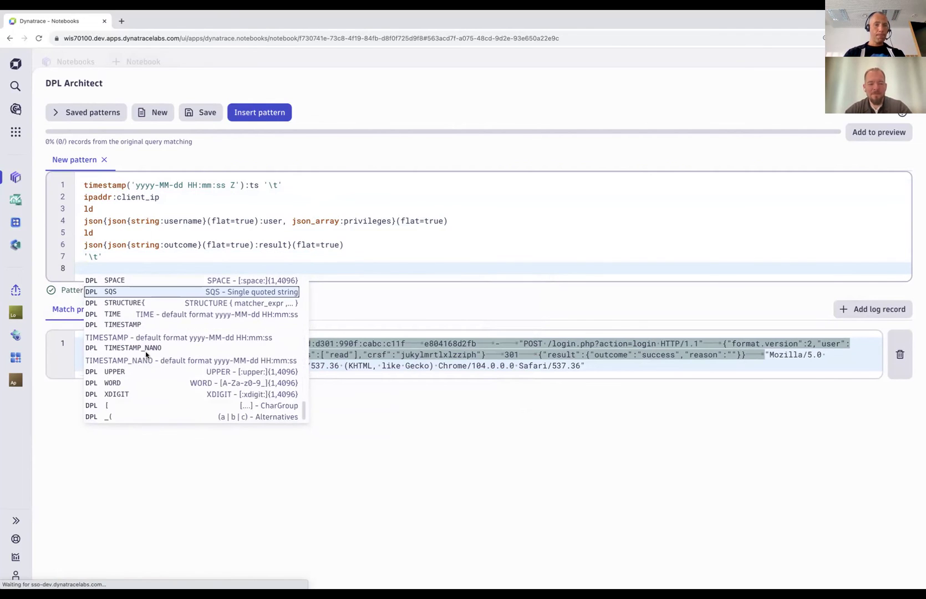
pyautogui.scroll(2, 137, 318)
pyautogui.scroll(-1, 136, 317)
pyautogui.scroll(5, 136, 317)
pyautogui.click(144, 261)
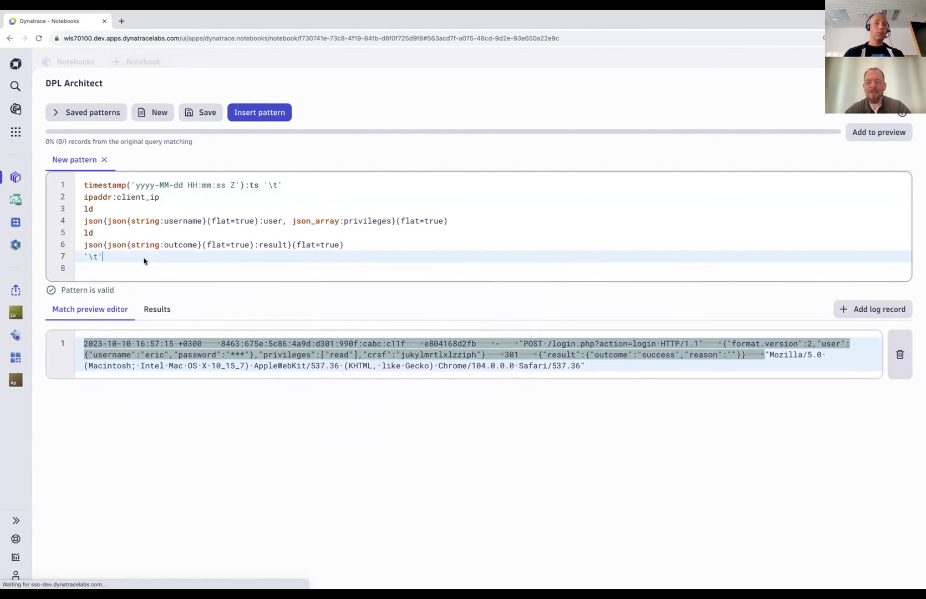
# Step: Add dqs:user_agent on a new line after the final tab matcher
pyautogui.press('Return')
pyautogui.write('dqs:')
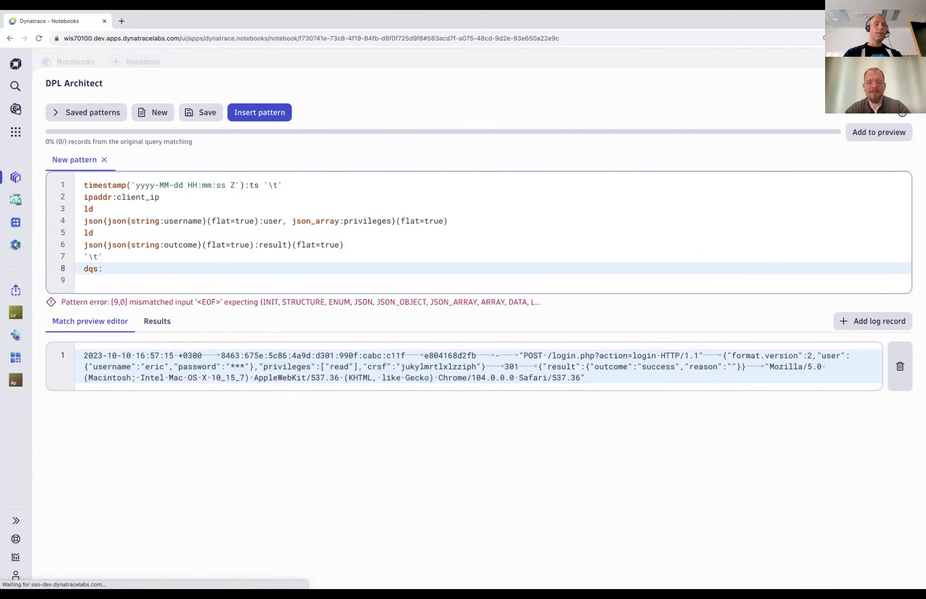
pyautogui.write('ua')
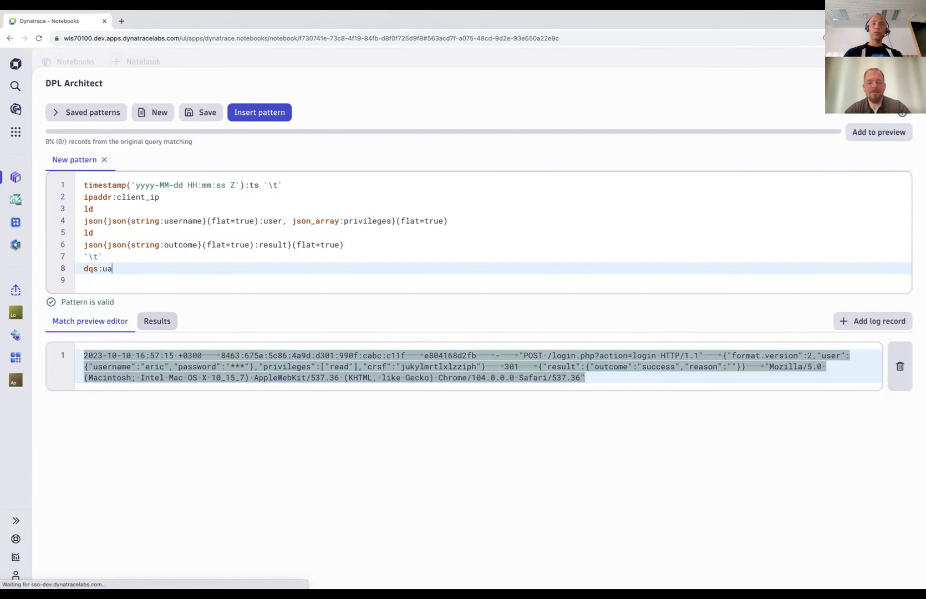
pyautogui.press('BackSpace')
pyautogui.write('ser_agent')
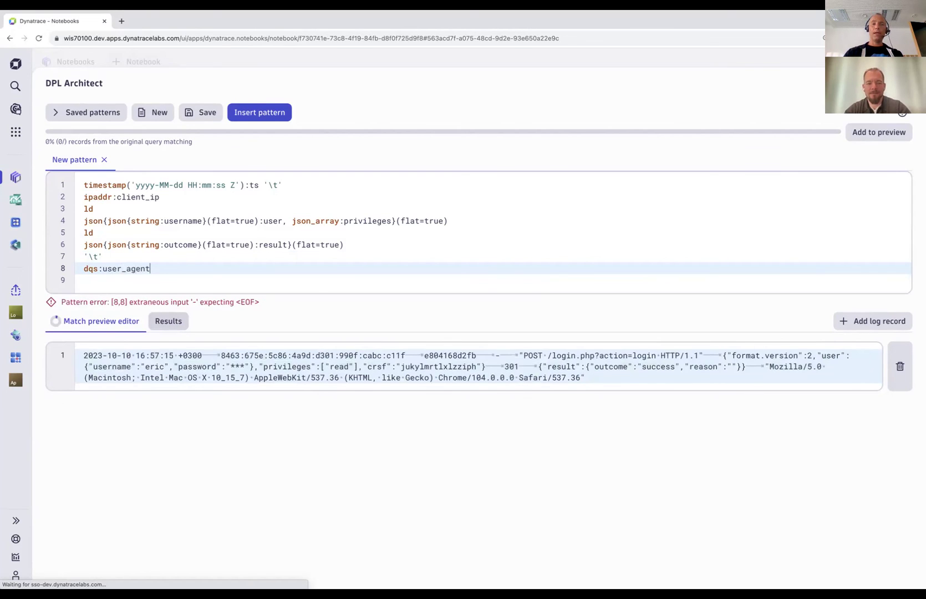
pyautogui.click(165, 196)
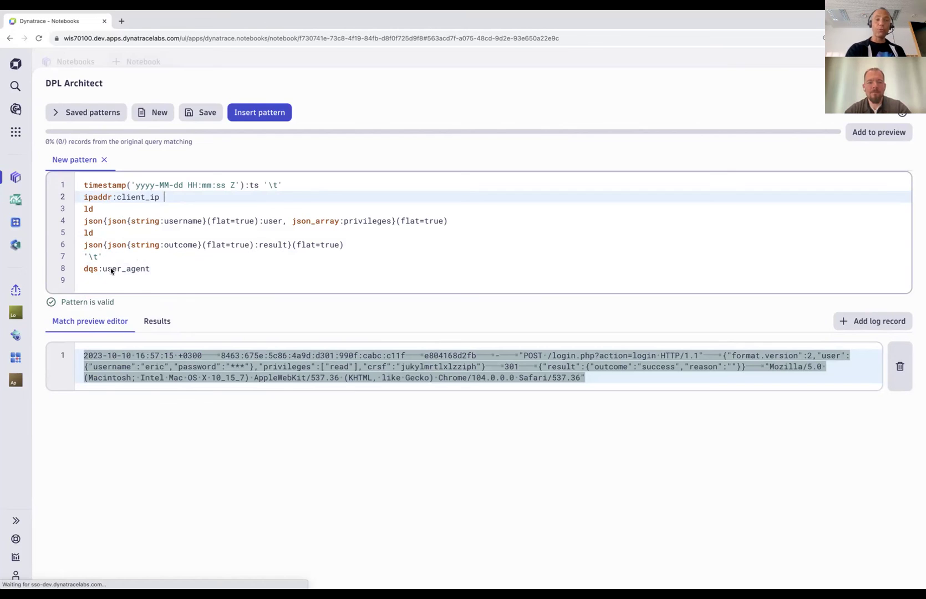
# Step: Reduce the outcome JSON matcher to json:result and show the parsed results
pyautogui.click(103, 244)
pyautogui.moveTo(102, 244); pyautogui.dragTo(253, 245)
pyautogui.press('BackSpace')
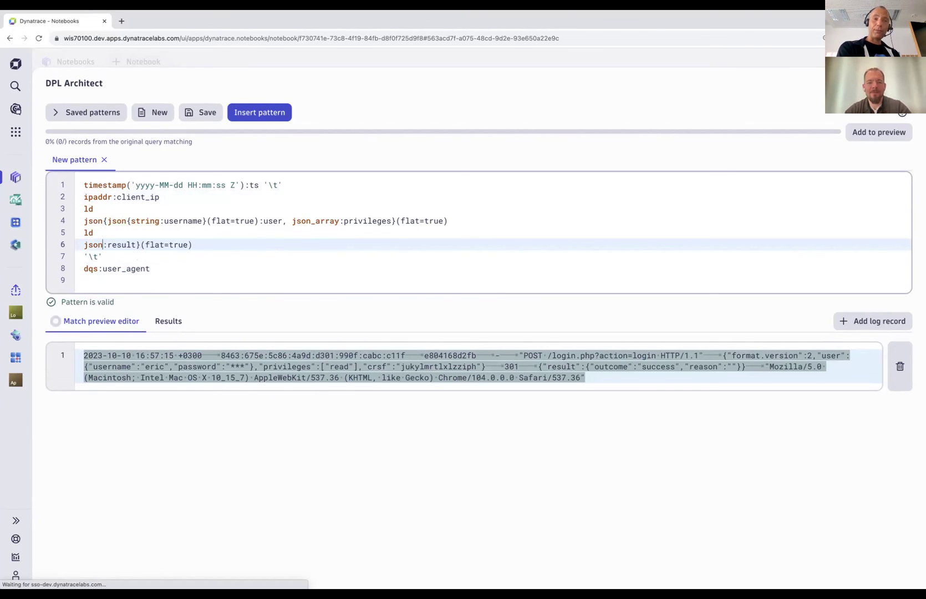
pyautogui.press('Up')
pyautogui.press('Right')
pyautogui.press('Down')
pyautogui.press('Left')
pyautogui.hotkey('shift', 'Left')
pyautogui.hotkey('shift', 'Left')
pyautogui.hotkey('shift', 'Left')
pyautogui.hotkey('shift', 'Left')
pyautogui.hotkey('shift', 'Left')
pyautogui.hotkey('shift', 'Left')
pyautogui.hotkey('shift', 'Left')
pyautogui.hotkey('shift', 'Left')
pyautogui.hotkey('shift', 'Left')
pyautogui.hotkey('shift', 'Left')
pyautogui.hotkey('shift', 'Left')
pyautogui.hotkey('shift', 'Left')
pyautogui.press('BackSpace')
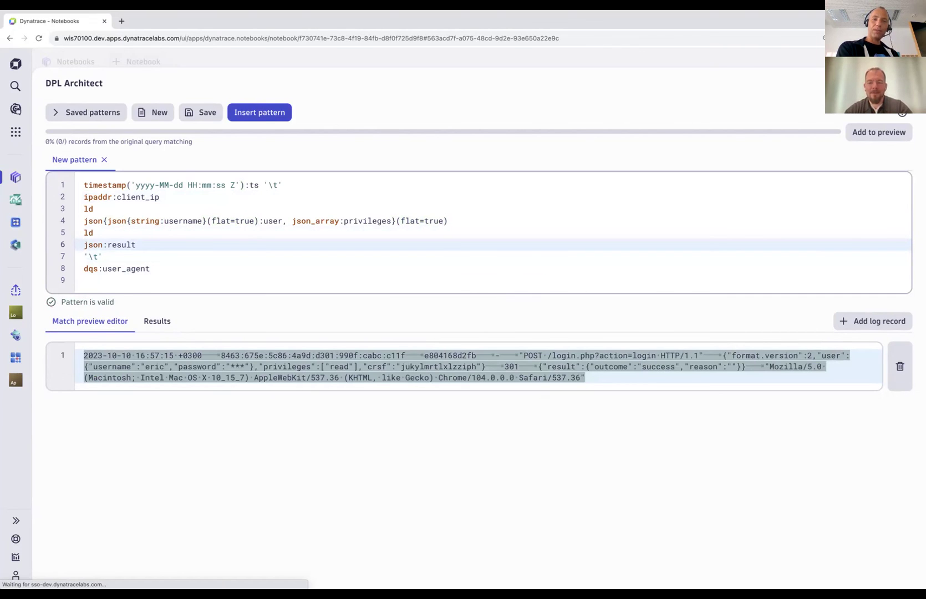
pyautogui.click(158, 322)
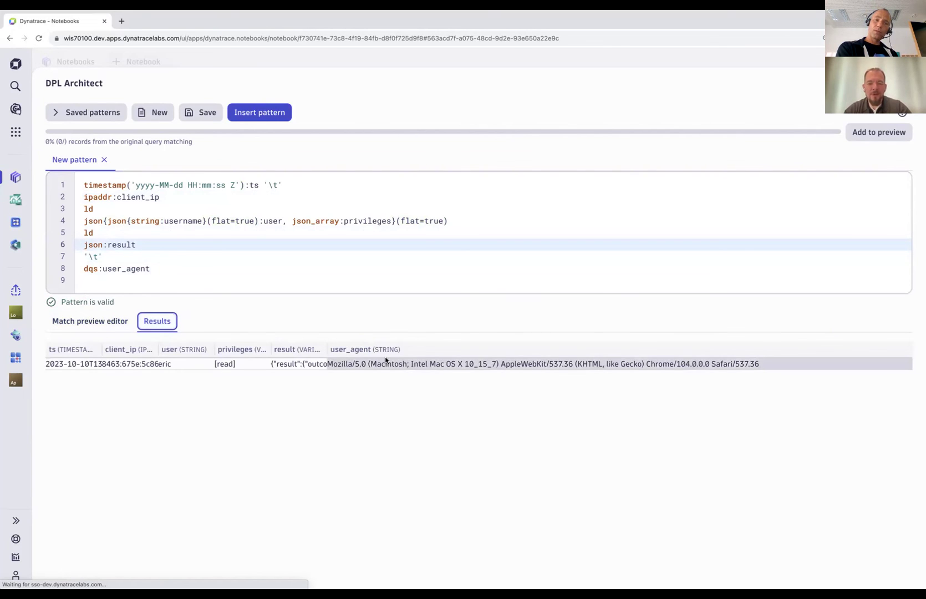
# Step: Export the second ld matcher as "stuff" and inspect its value in the results
pyautogui.click(106, 235)
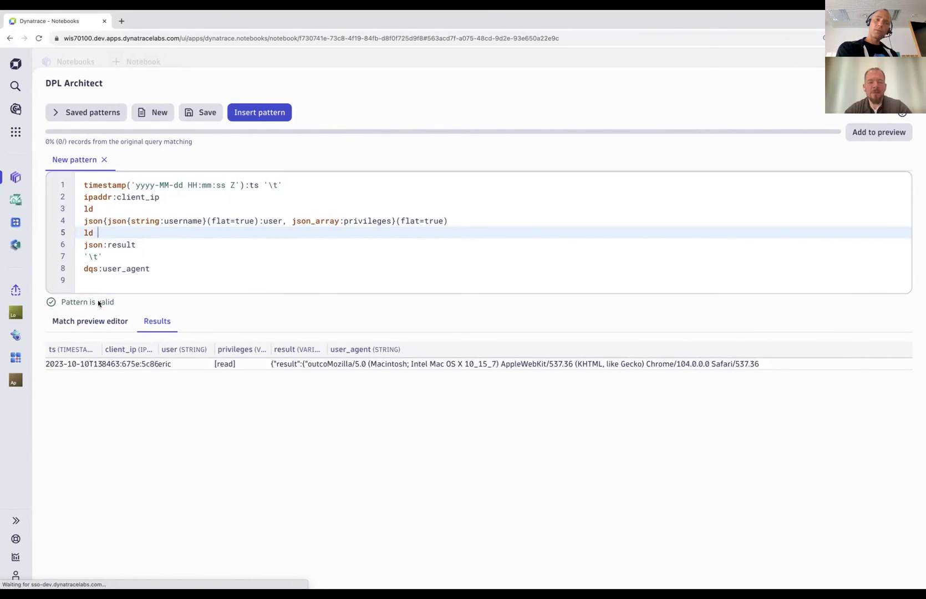
pyautogui.write(':')
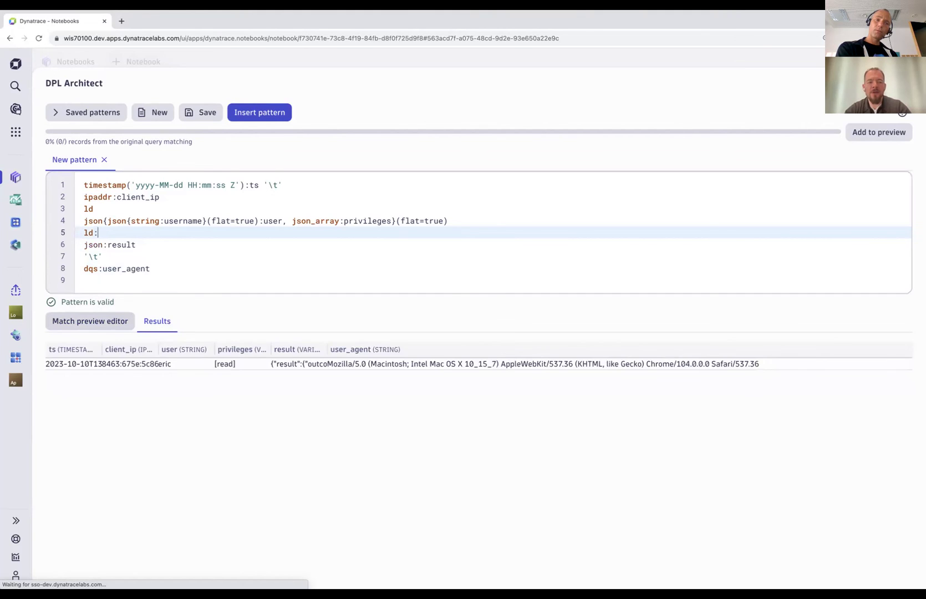
pyautogui.write('stuff')
pyautogui.press('Right')
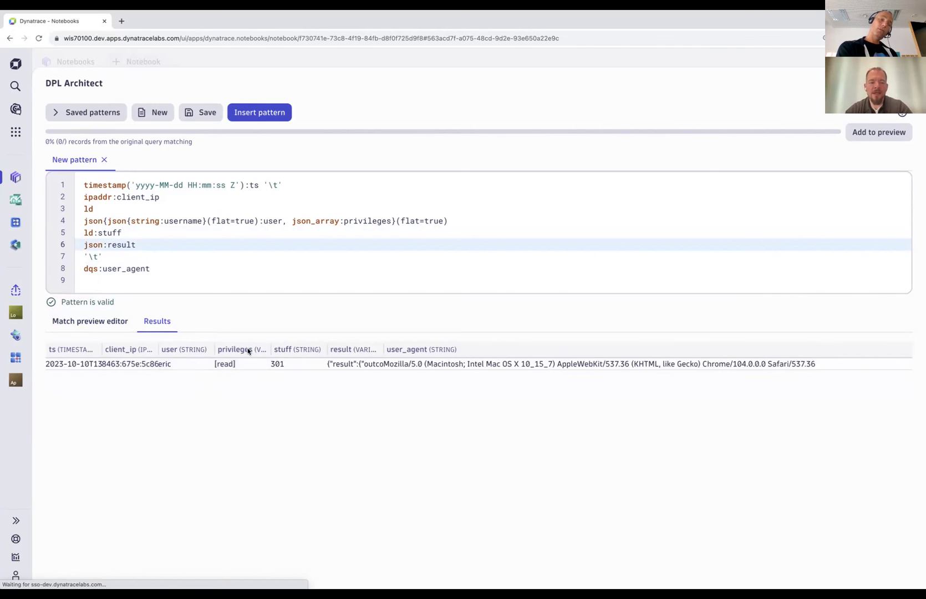
pyautogui.click(284, 365)
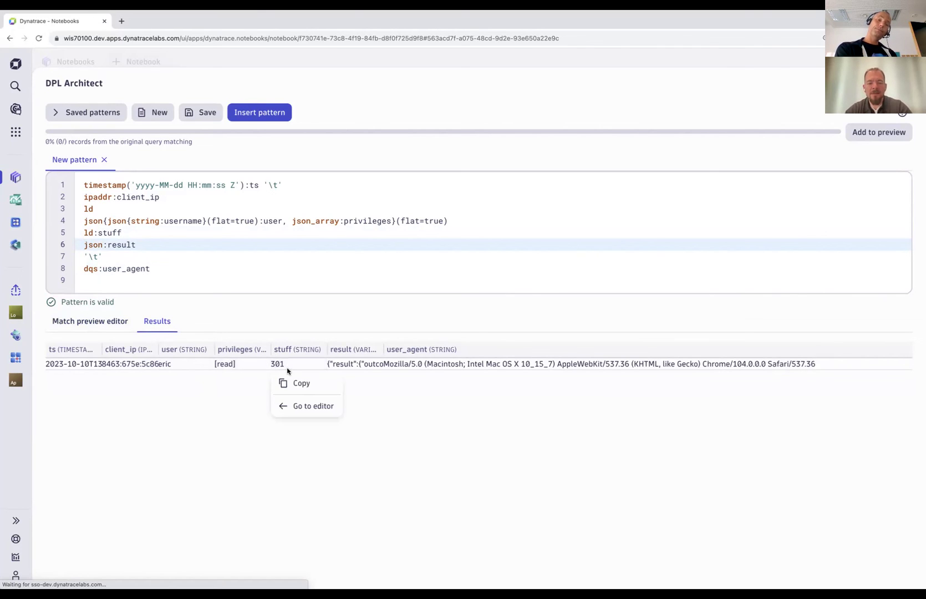
pyautogui.click(182, 238)
# Step: Remove the :result export from the second json matcher and the :stuff export from the ld matcher above it
pyautogui.click(178, 236)
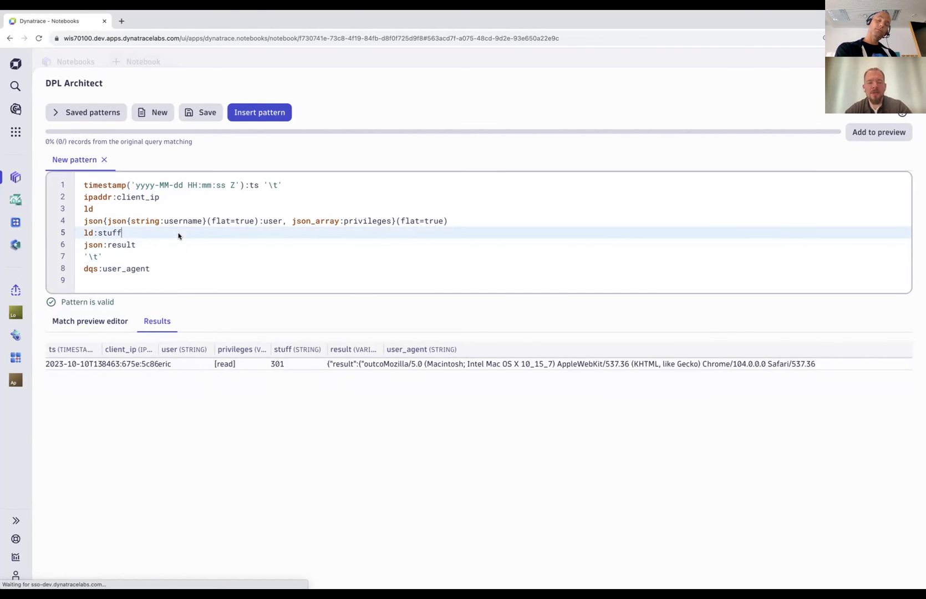
pyautogui.press('Right')
pyautogui.press('super+Right')
pyautogui.hotkey('alt', 'shift', 'Left')
pyautogui.hotkey('shift', 'Left')
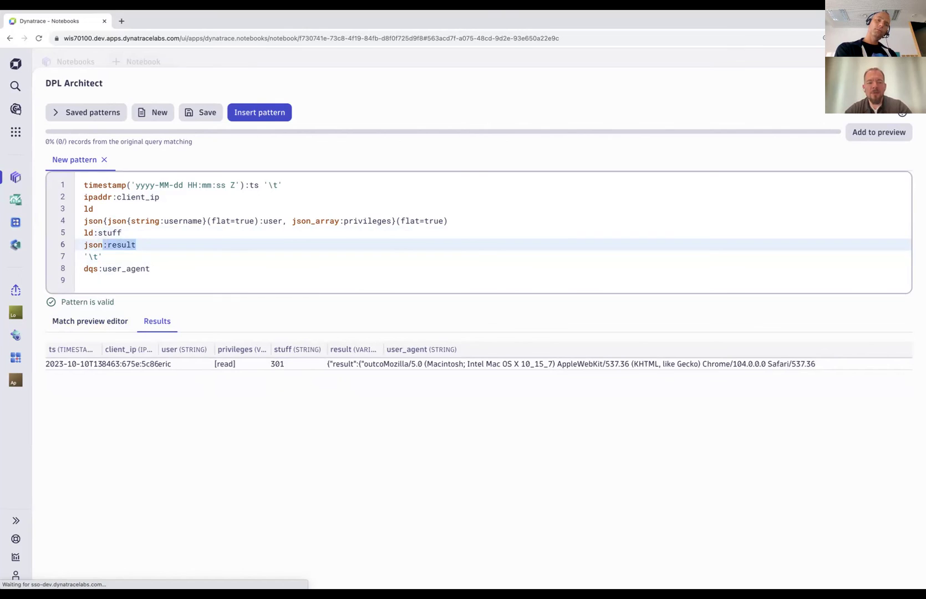
pyautogui.press('BackSpace')
pyautogui.press('Up')
pyautogui.press('Left')
pyautogui.press('Left')
pyautogui.hotkey('alt', 'shift', 'Right')
pyautogui.hotkey('alt', 'shift', 'Right')
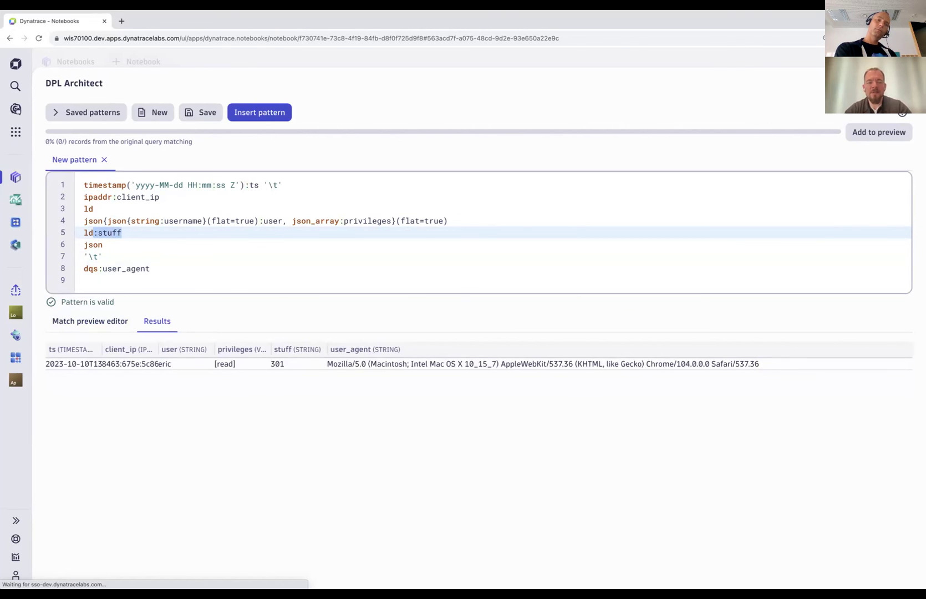
pyautogui.press('BackSpace')
pyautogui.press('Right')
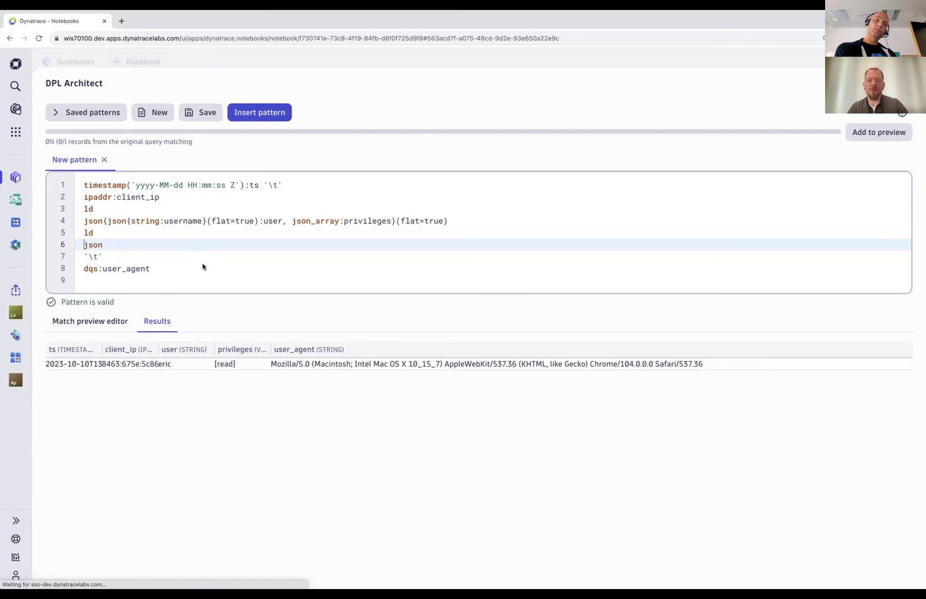
# Step: Open the list of saved patterns in DPL Architect
pyautogui.click(119, 246)
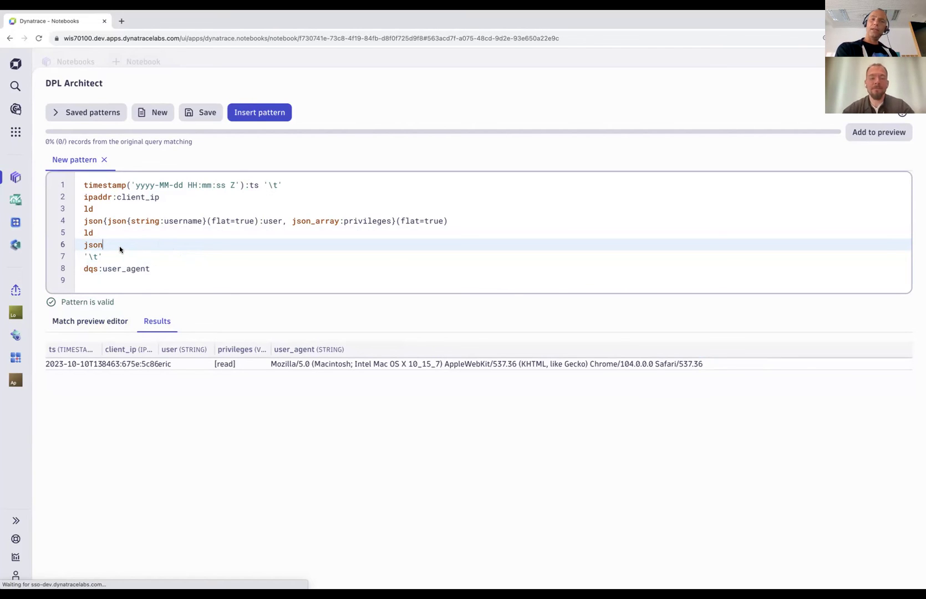
pyautogui.press('Up')
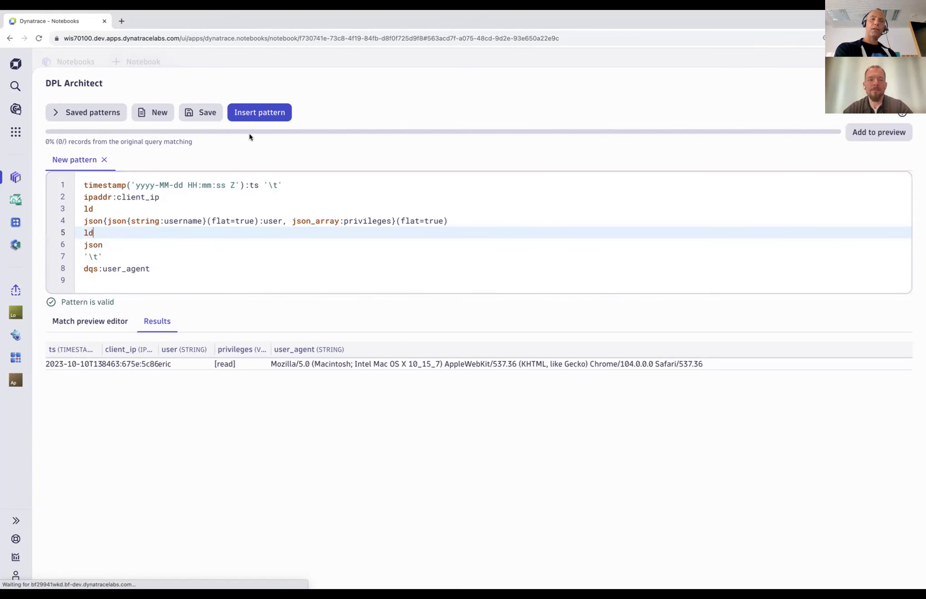
pyautogui.click(86, 113)
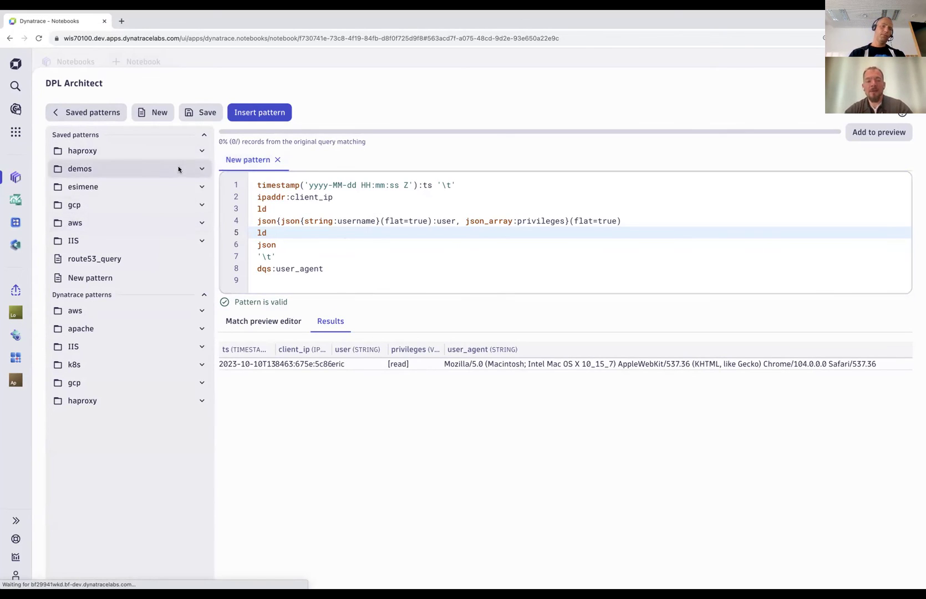
# Step: Look inside the haproxy and demos folders of the saved patterns, and collapse both again
pyautogui.click(203, 154)
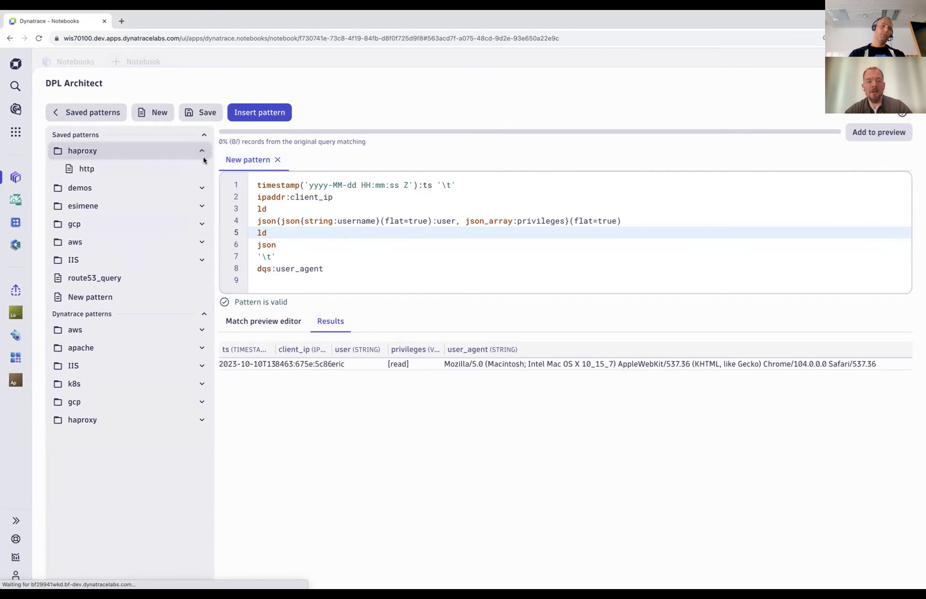
pyautogui.click(201, 180)
pyautogui.click(202, 151)
pyautogui.click(202, 169)
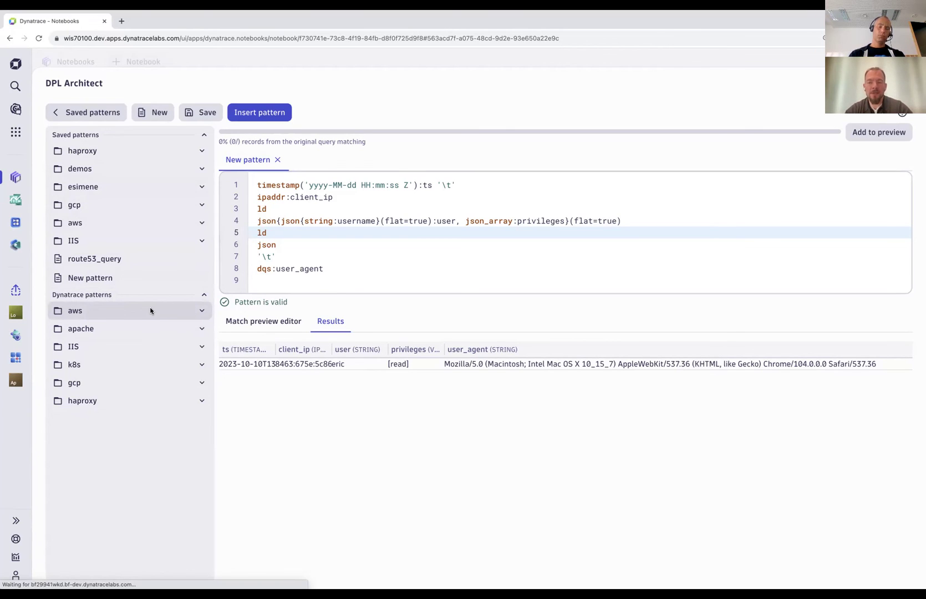
# Step: Open the cloudtrail pattern from the aws folder of the Dynatrace patterns and examine its full JSON definition
pyautogui.click(202, 310)
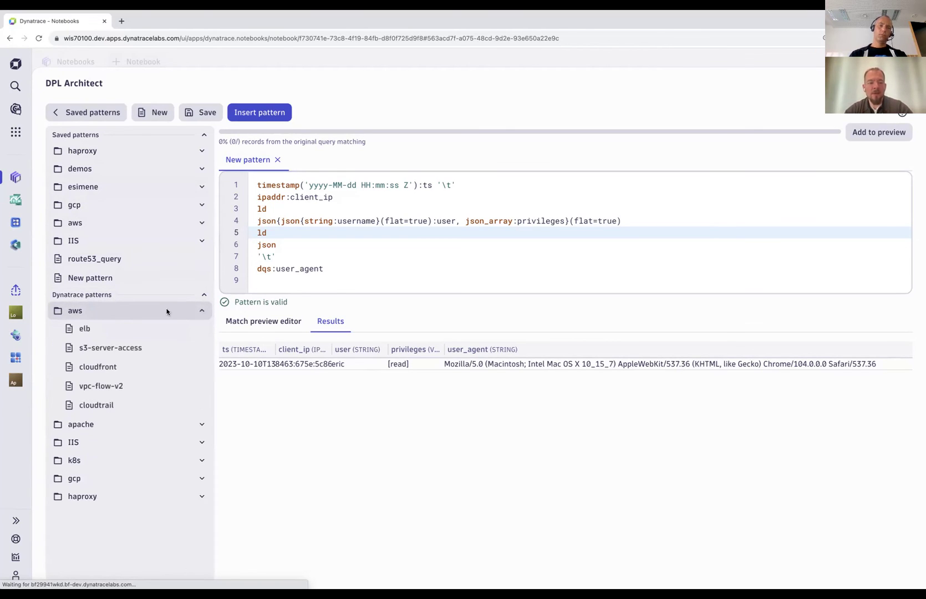
pyautogui.click(98, 407)
pyautogui.scroll(-3, 380, 226)
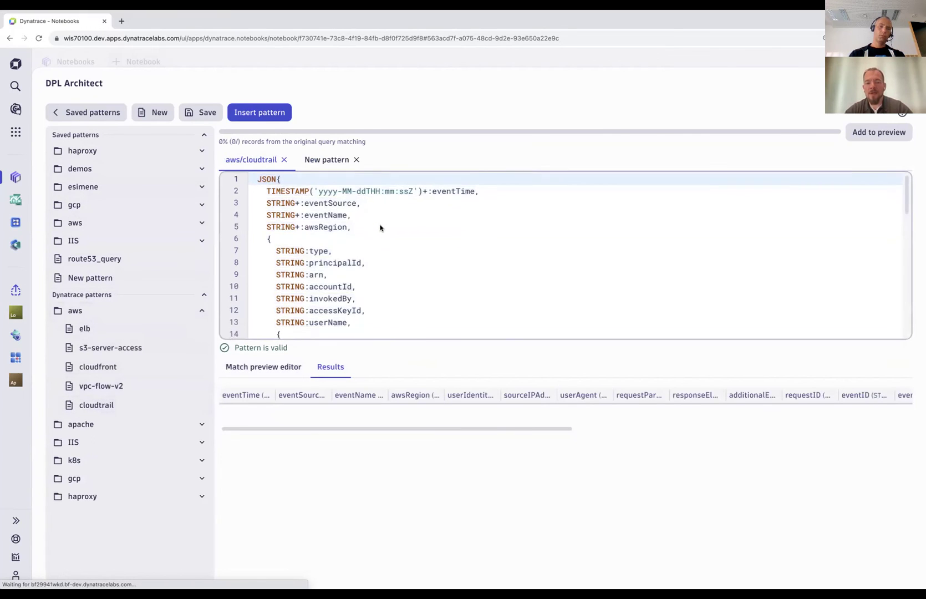
pyautogui.scroll(-10, 380, 226)
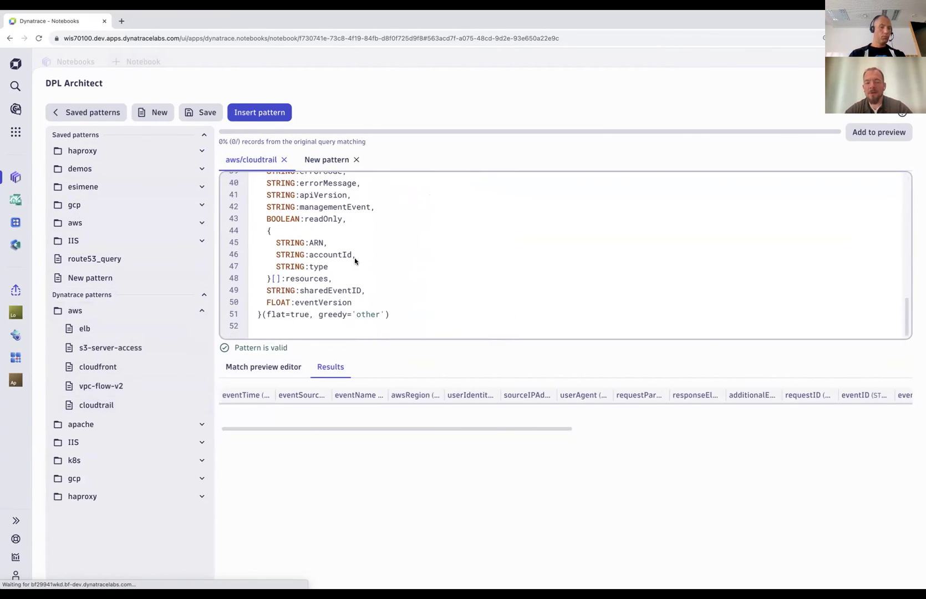
pyautogui.scroll(11, 355, 261)
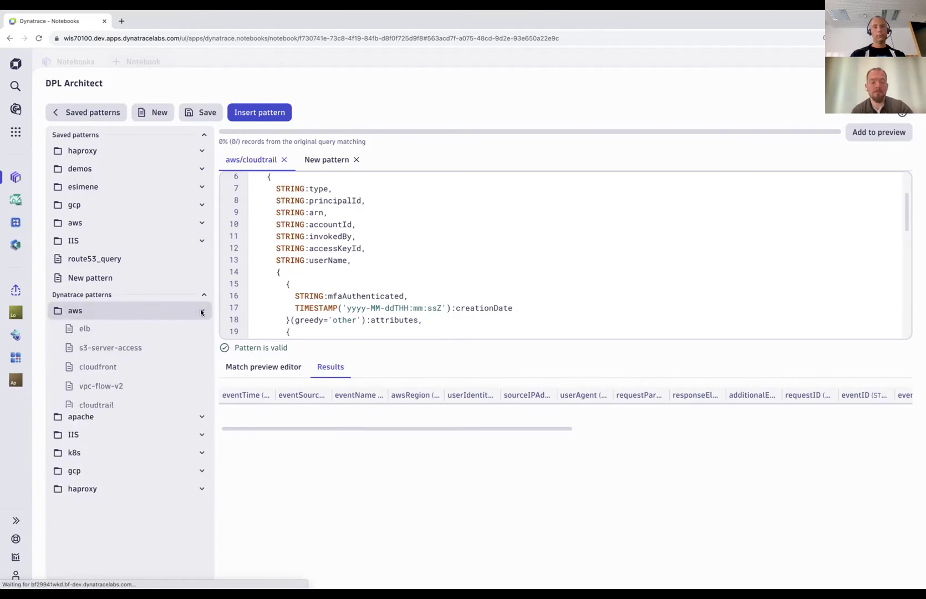
# Step: Put away the list of saved patterns and close DPL Architect to return to the notebook
pyautogui.click(201, 312)
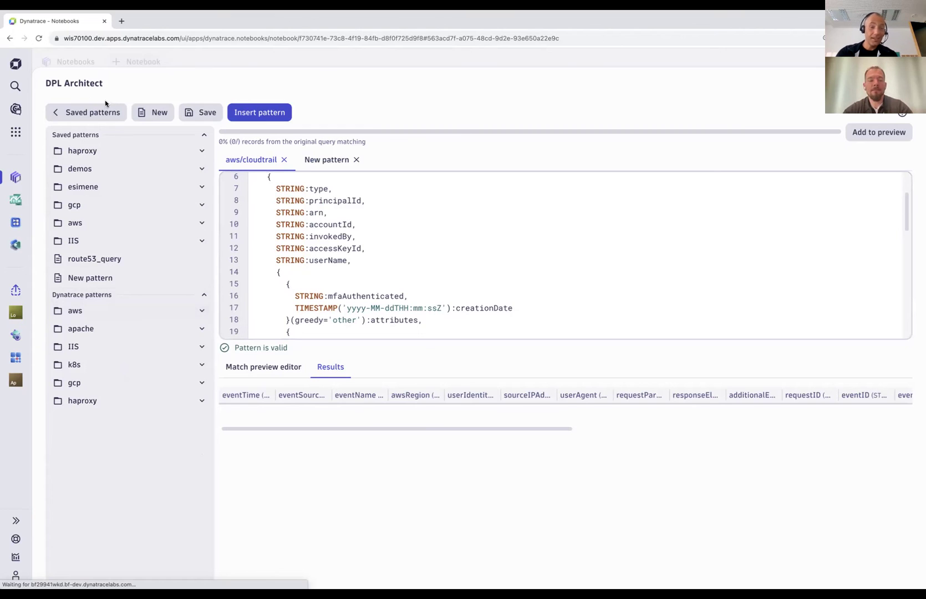
pyautogui.click(87, 113)
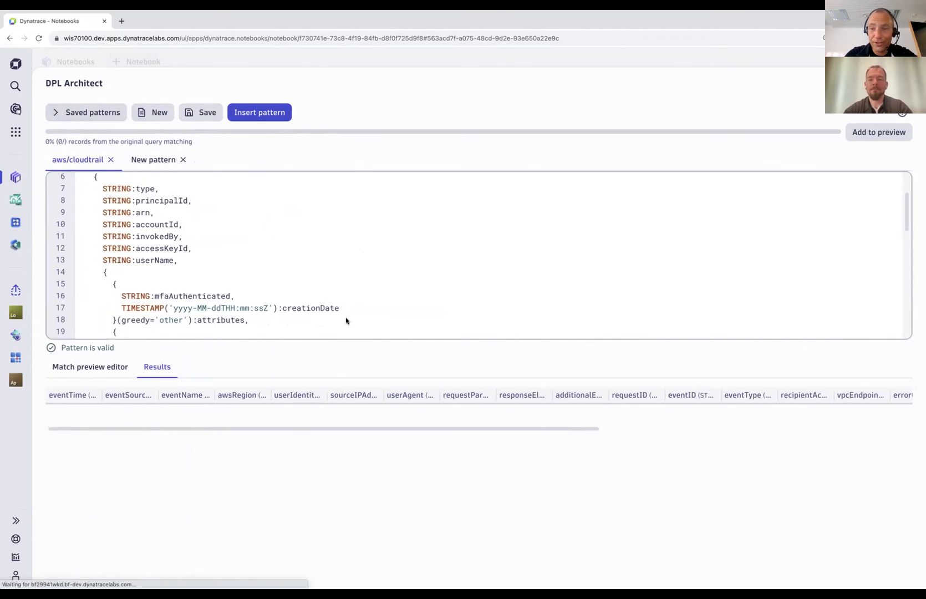
pyautogui.click(902, 83)
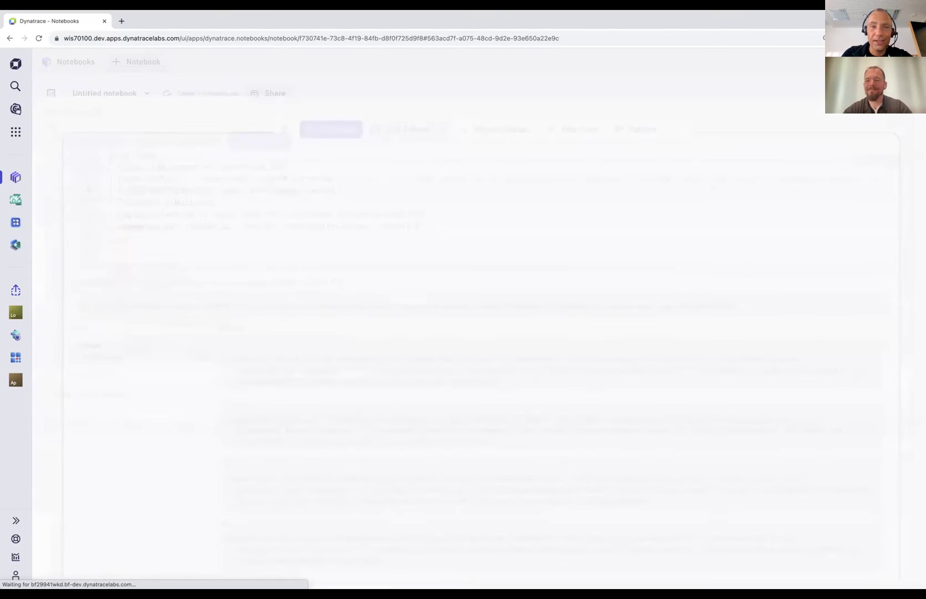